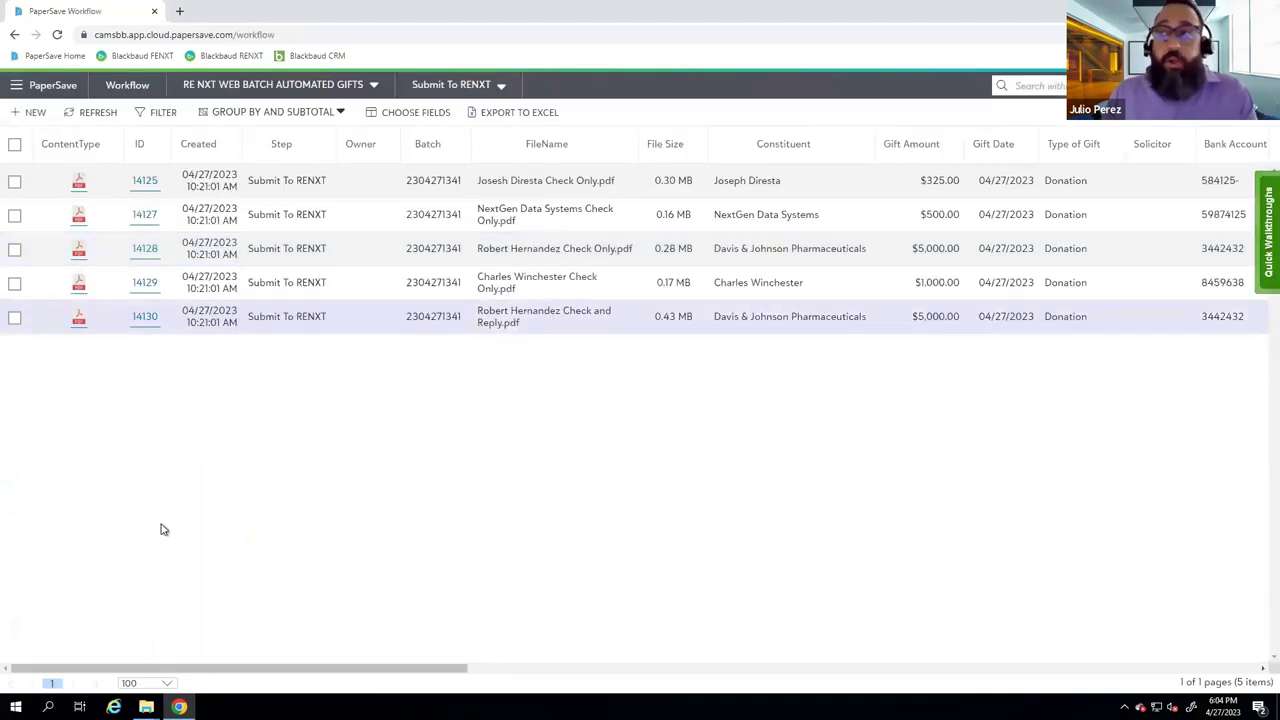
# Start a new acquisition in the RE NXT Web Batch Automated Gifts workflow and upload the check files from File Explorer.
pyautogui.click(31, 114)
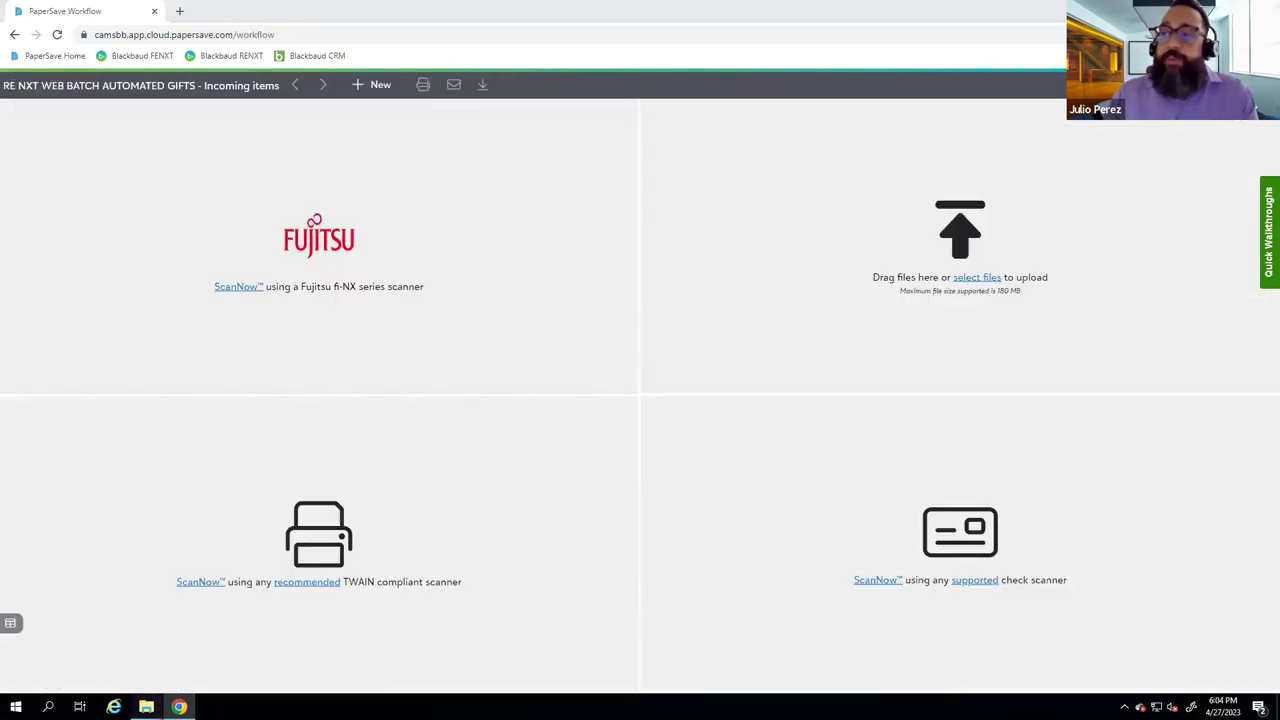
pyautogui.moveTo(146, 707)
pyautogui.click(199, 640)
pyautogui.moveTo(392, 605); pyautogui.dragTo(174, 326)
pyautogui.moveTo(612, 383); pyautogui.dragTo(975, 285)
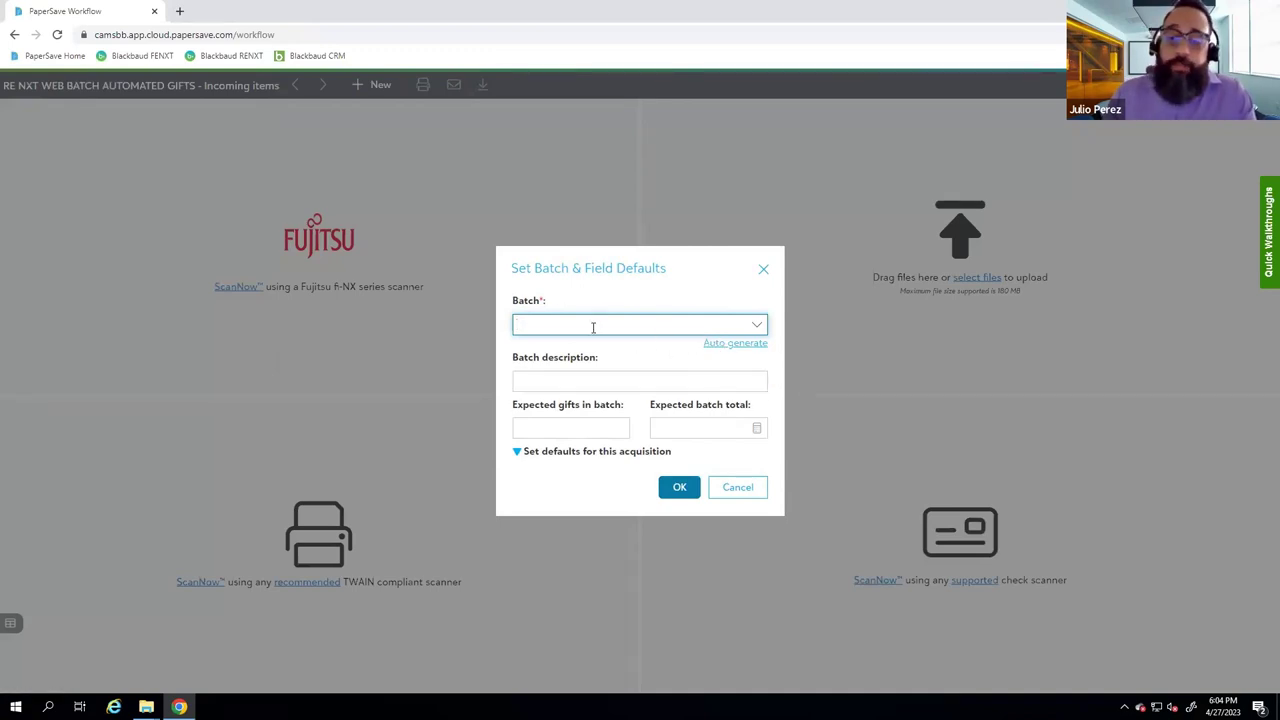
pyautogui.write('jcp')
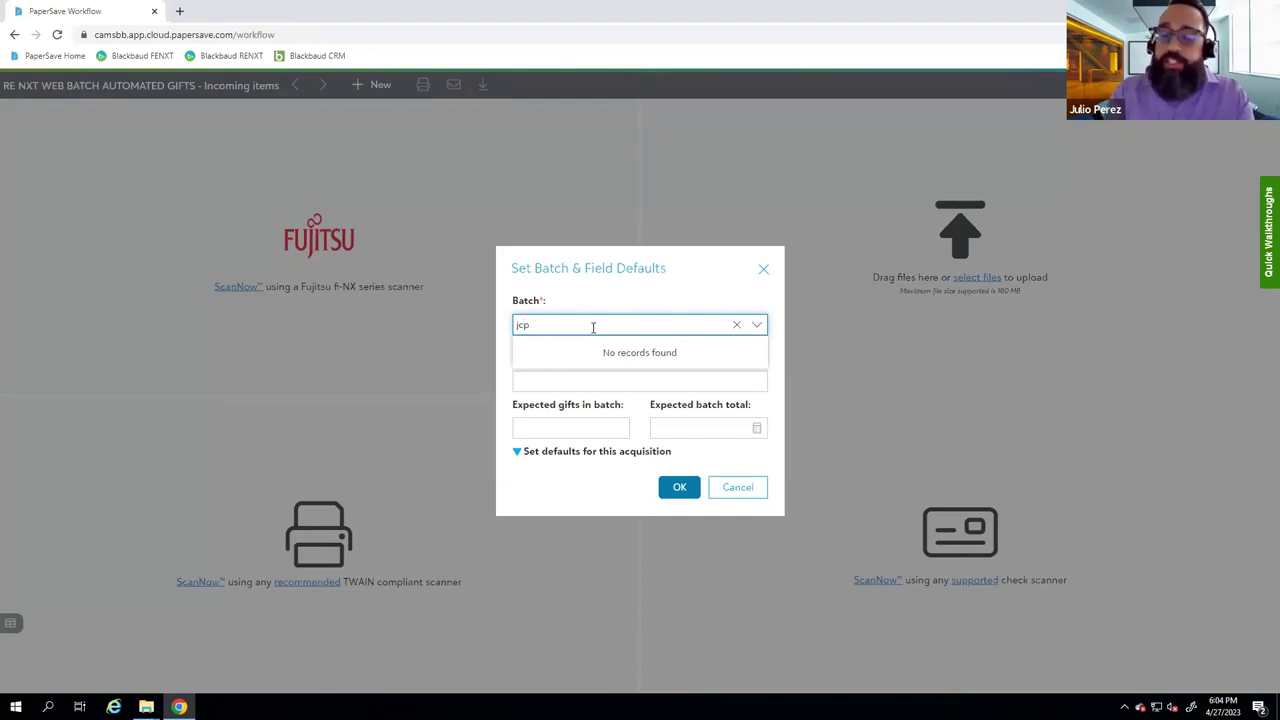
pyautogui.press('BackSpace')
pyautogui.write('jc')
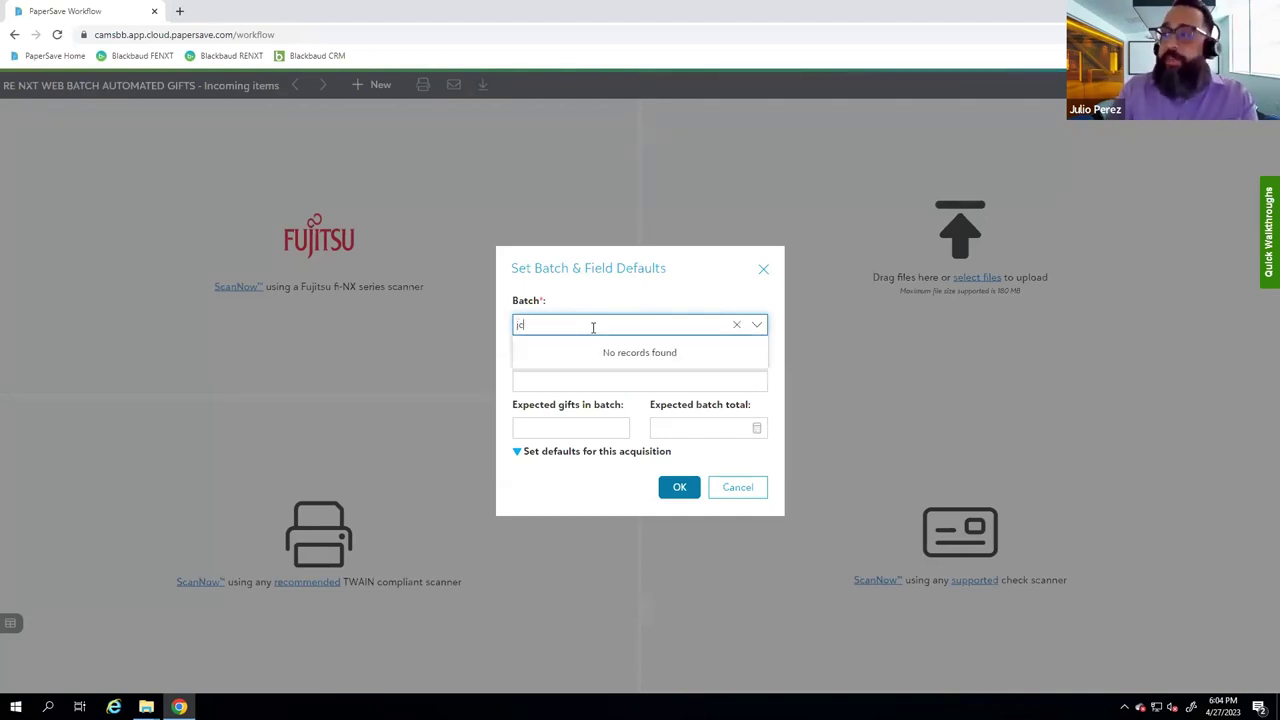
pyautogui.press('BackSpace')
pyautogui.press('BackSpace')
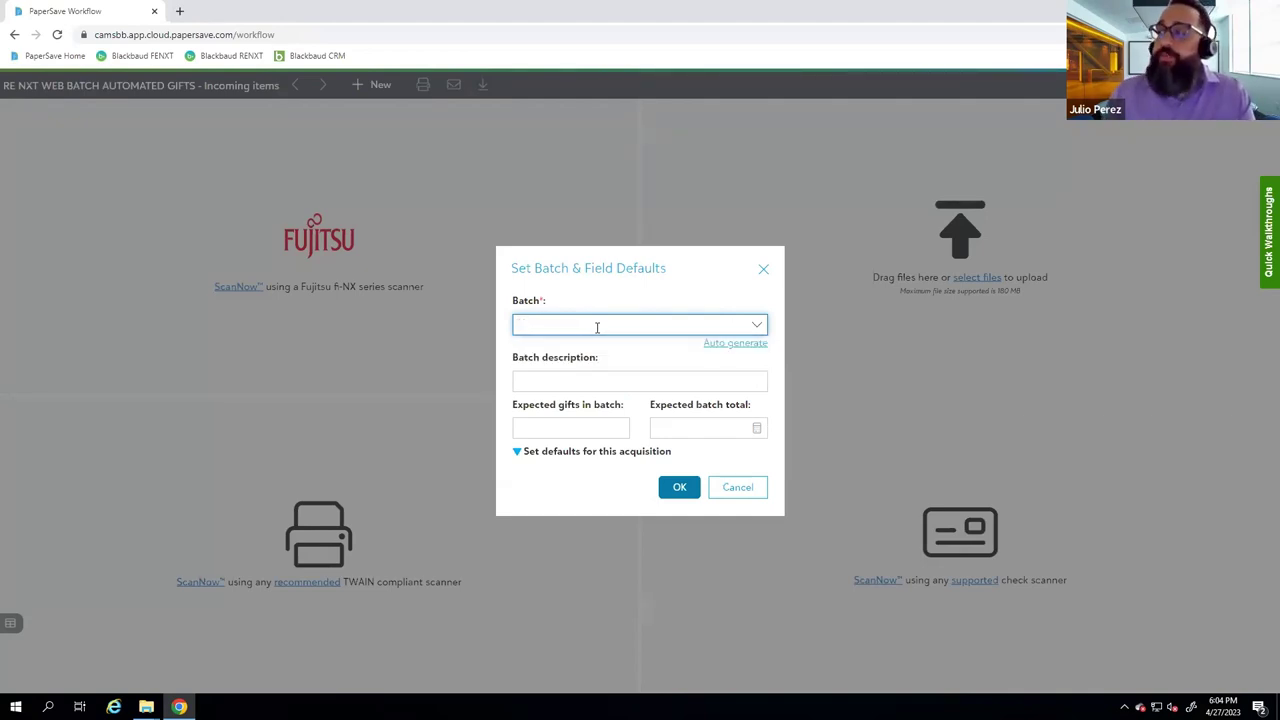
# Auto-generate the batch number, reuse it as the batch description, and accept the batch and field defaults.
pyautogui.click(742, 344)
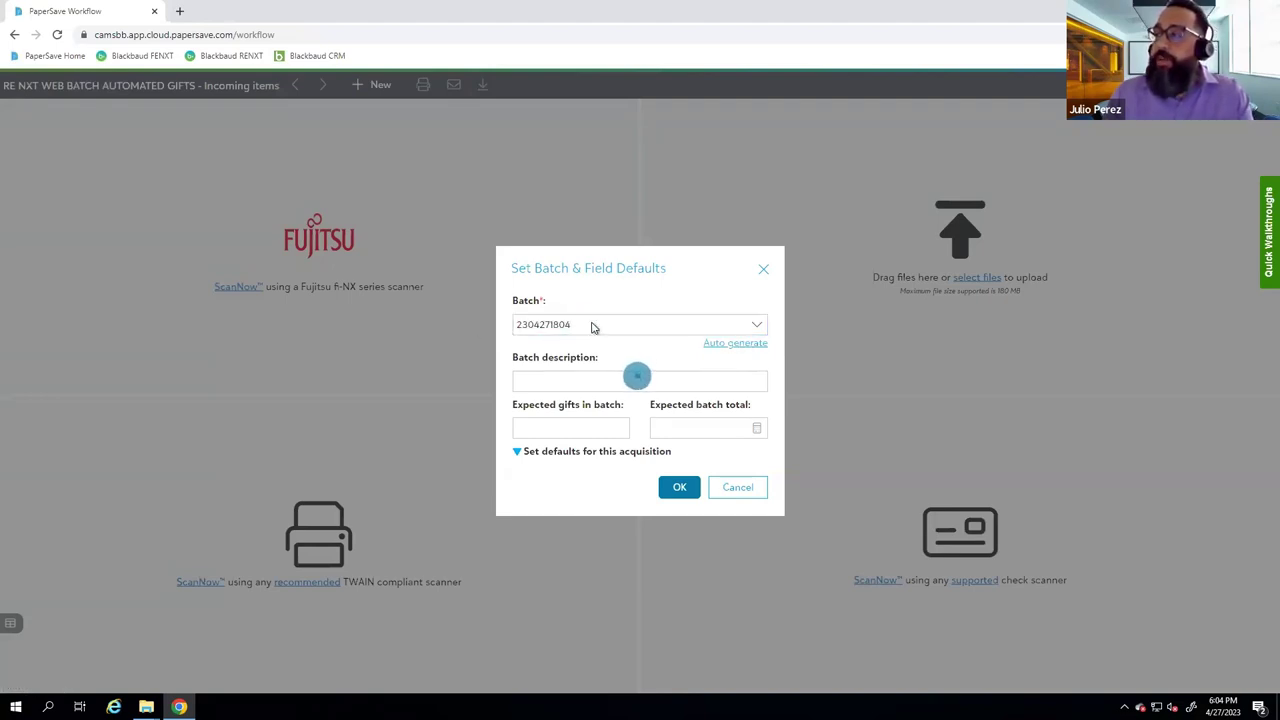
pyautogui.moveTo(592, 323); pyautogui.dragTo(496, 323)
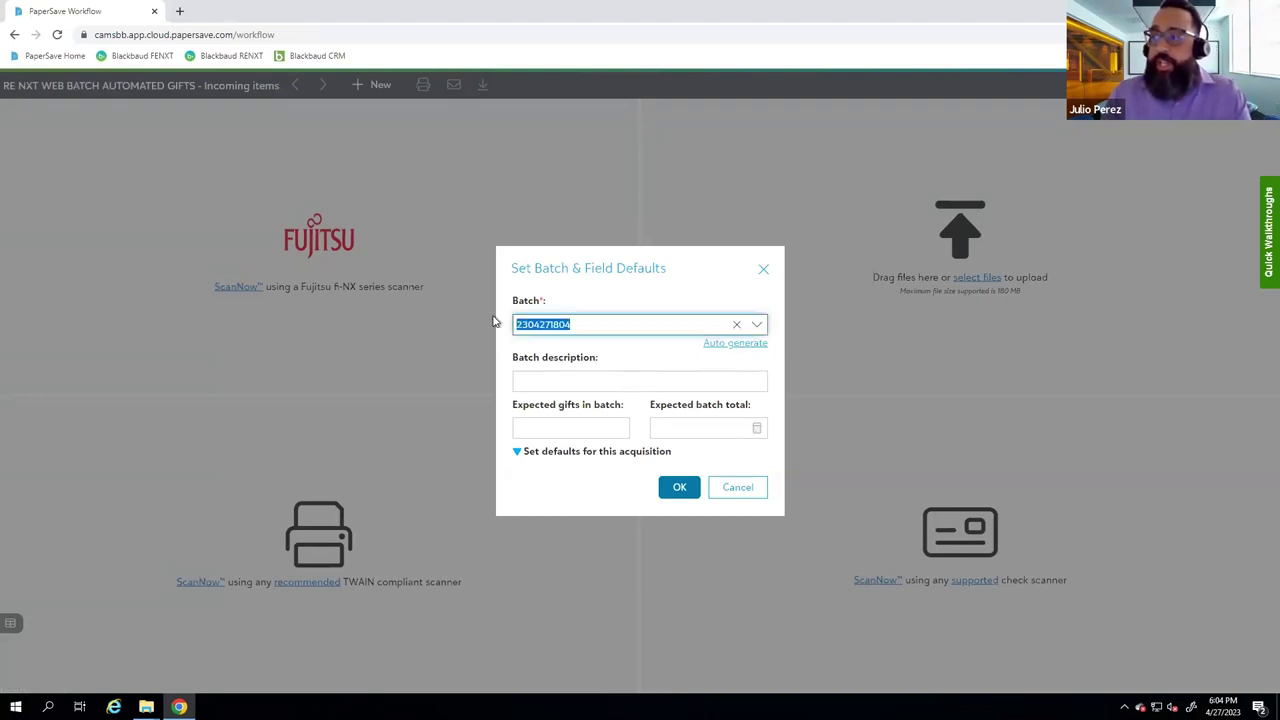
pyautogui.hotkey('ctrl', 'c')
pyautogui.click(582, 380)
pyautogui.hotkey('ctrl', 'v')
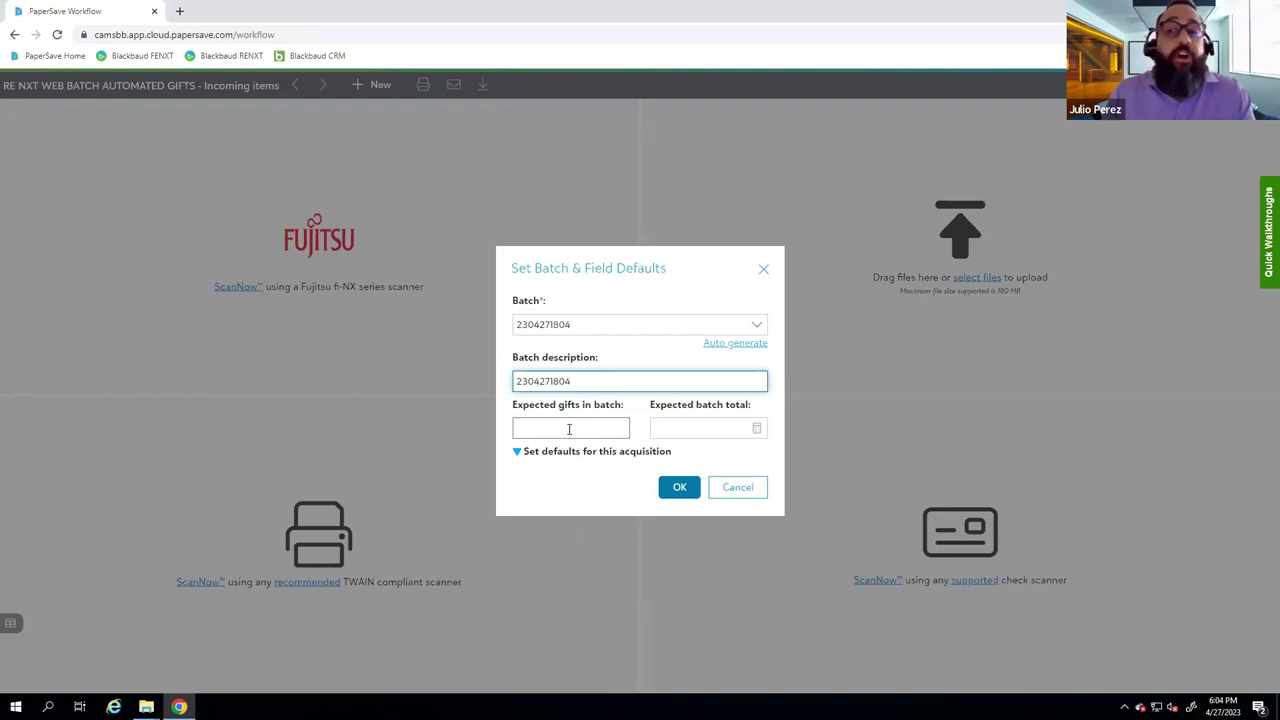
pyautogui.click(678, 492)
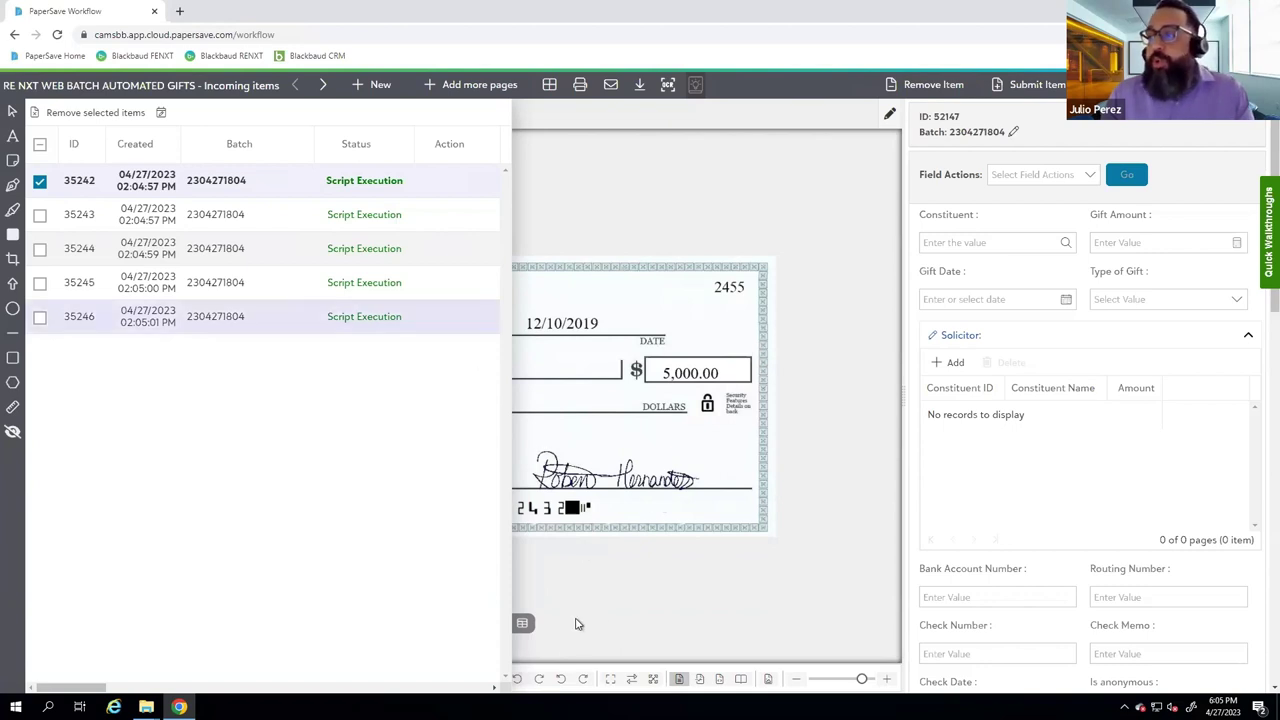
# Hide the incoming items list and review the gift fields extracted from the $5,000.00 check beside its image.
pyautogui.click(520, 622)
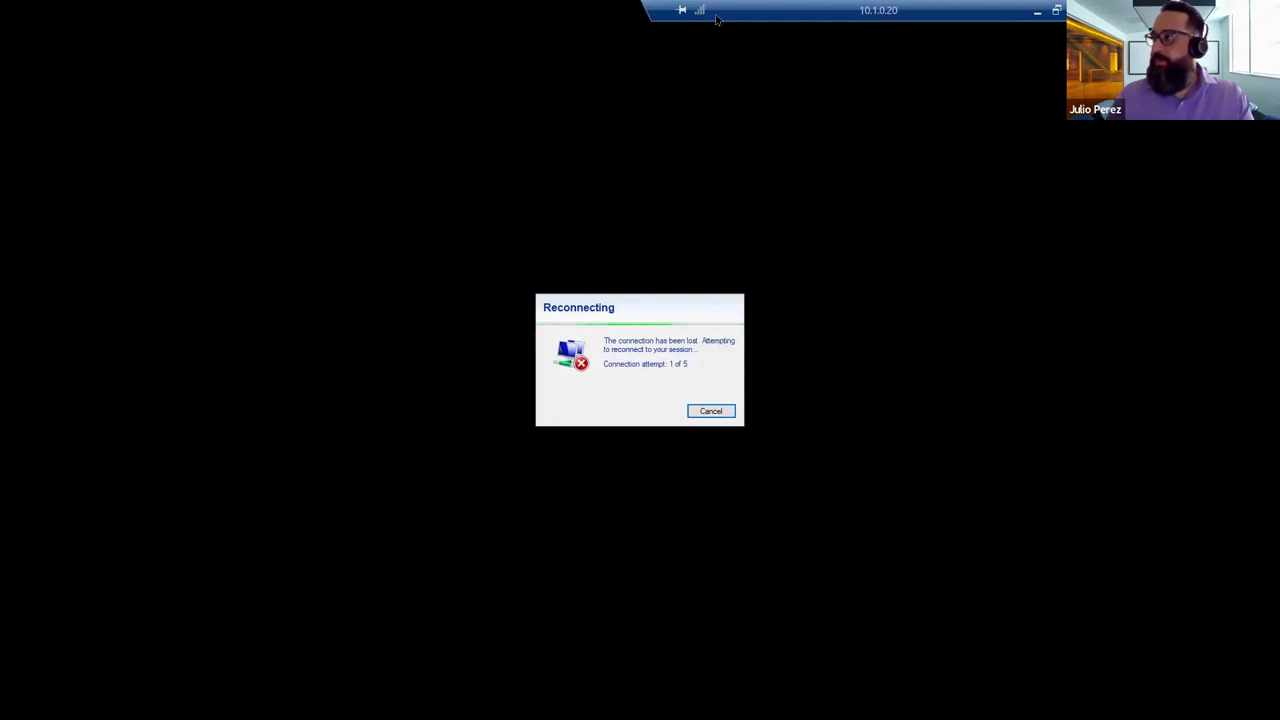
pyautogui.moveTo(842, 12); pyautogui.dragTo(800, 12)
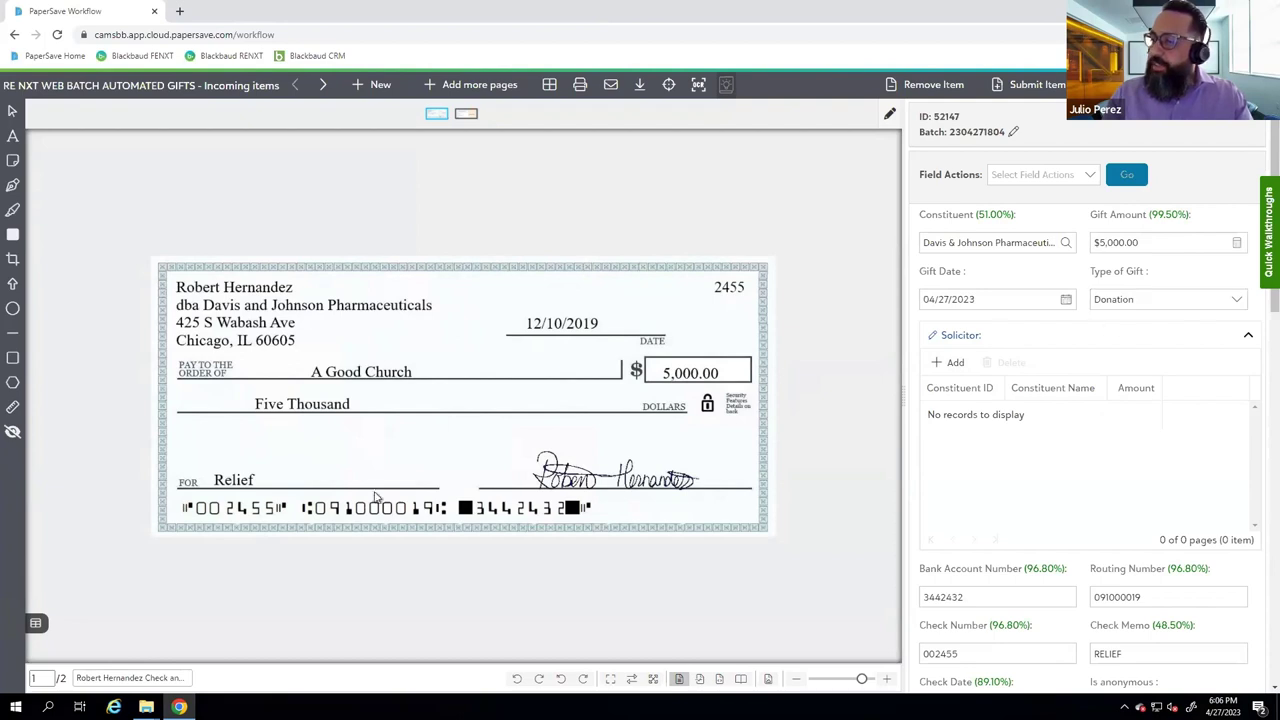
pyautogui.scroll(-1, 1021, 620)
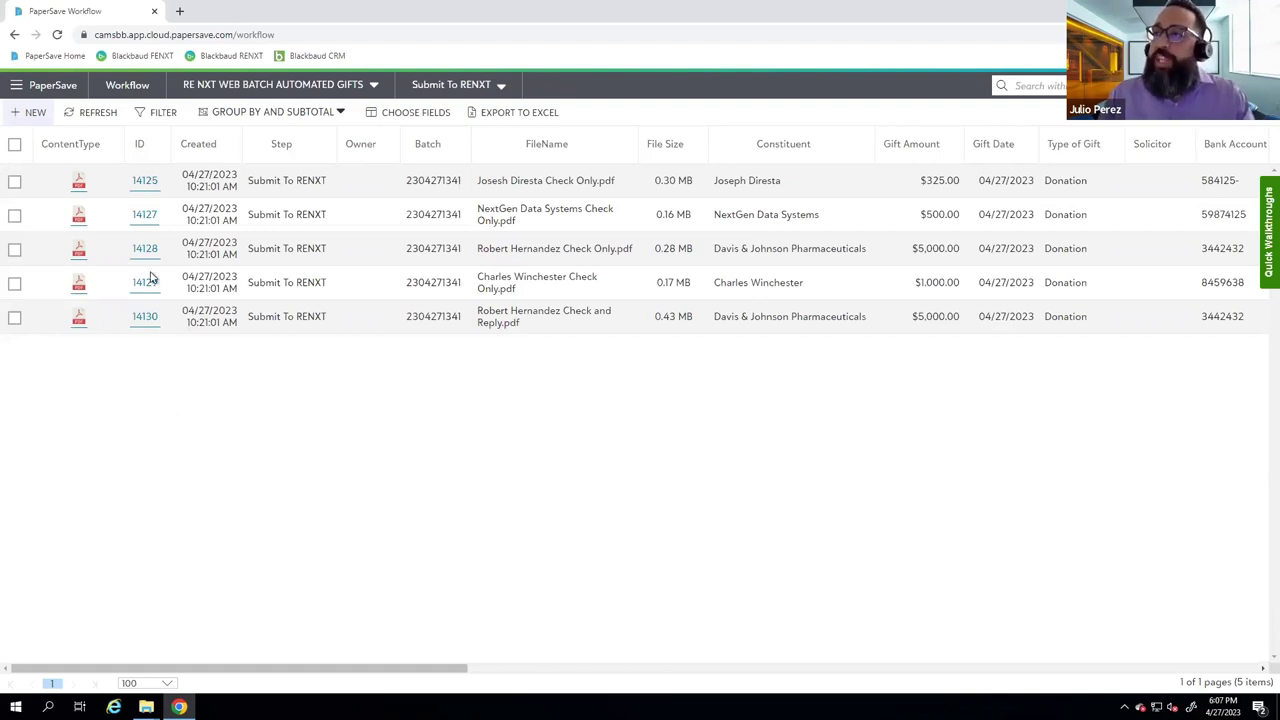
# Open the $325.00 gift in the Submit To RENXT queue, examine its gift amount, check details, gift splits and fund fields, and close it.
pyautogui.click(150, 183)
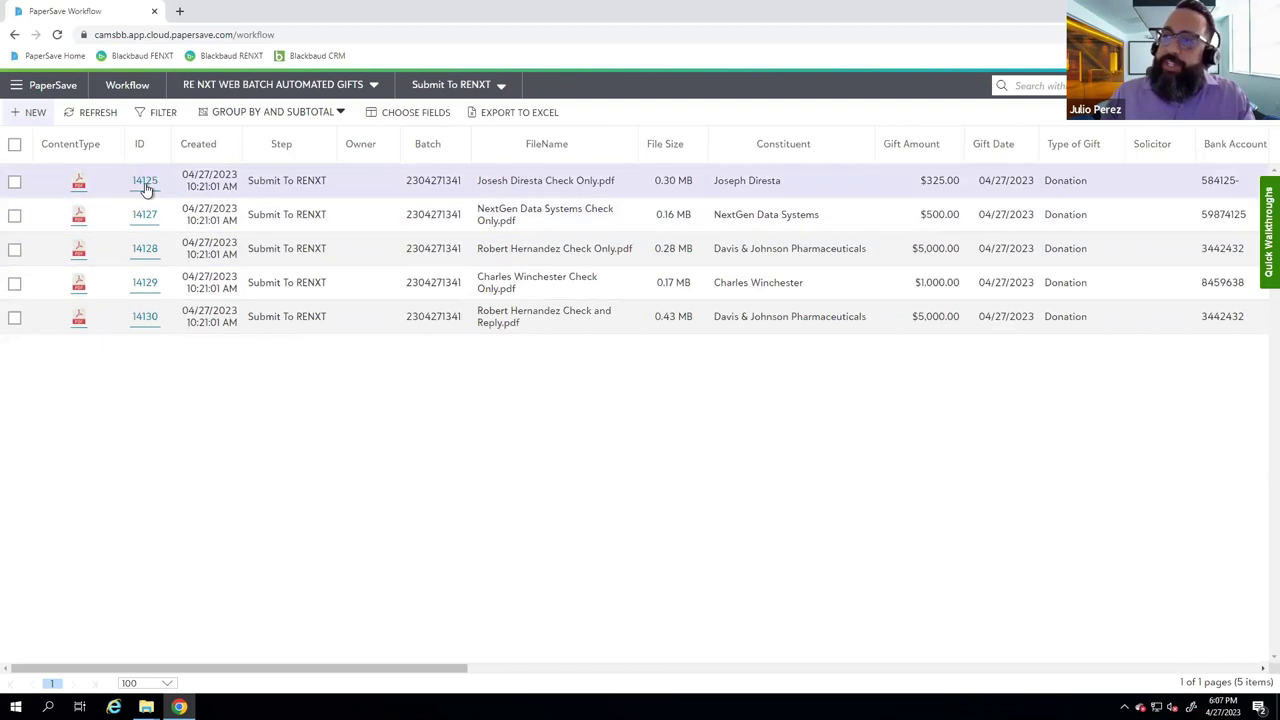
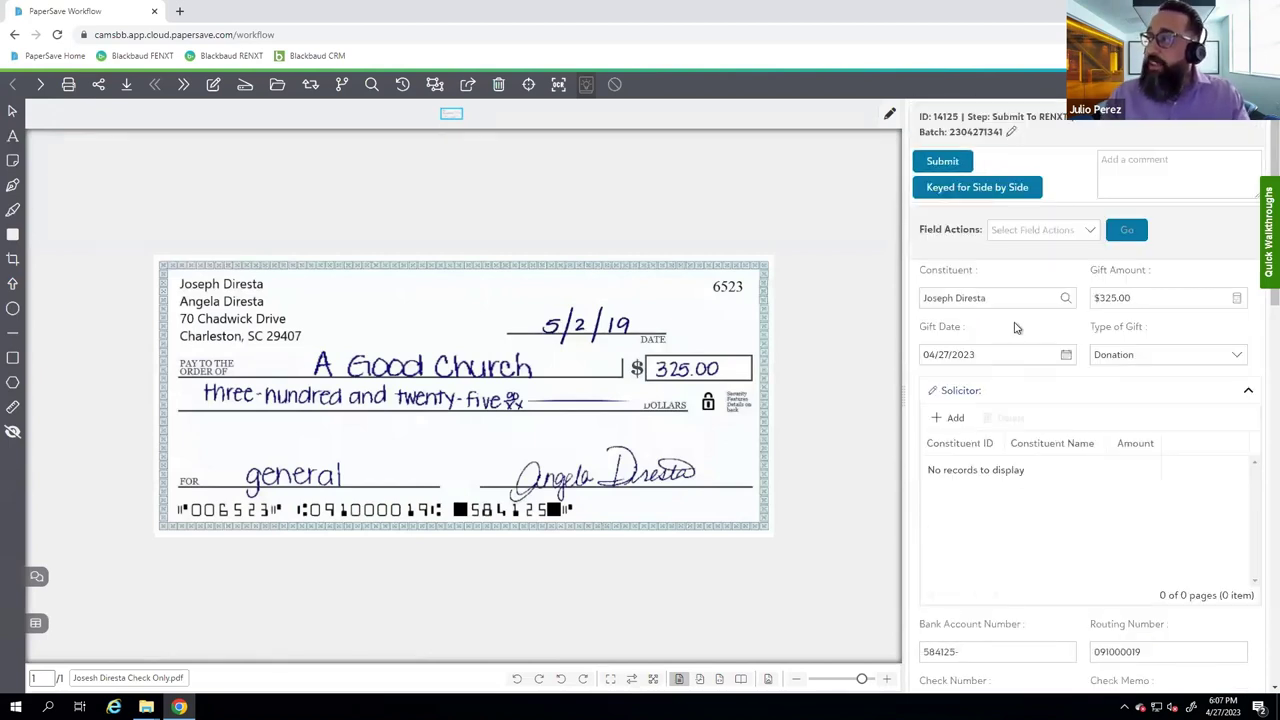
pyautogui.click(1179, 300)
pyautogui.click(1168, 300)
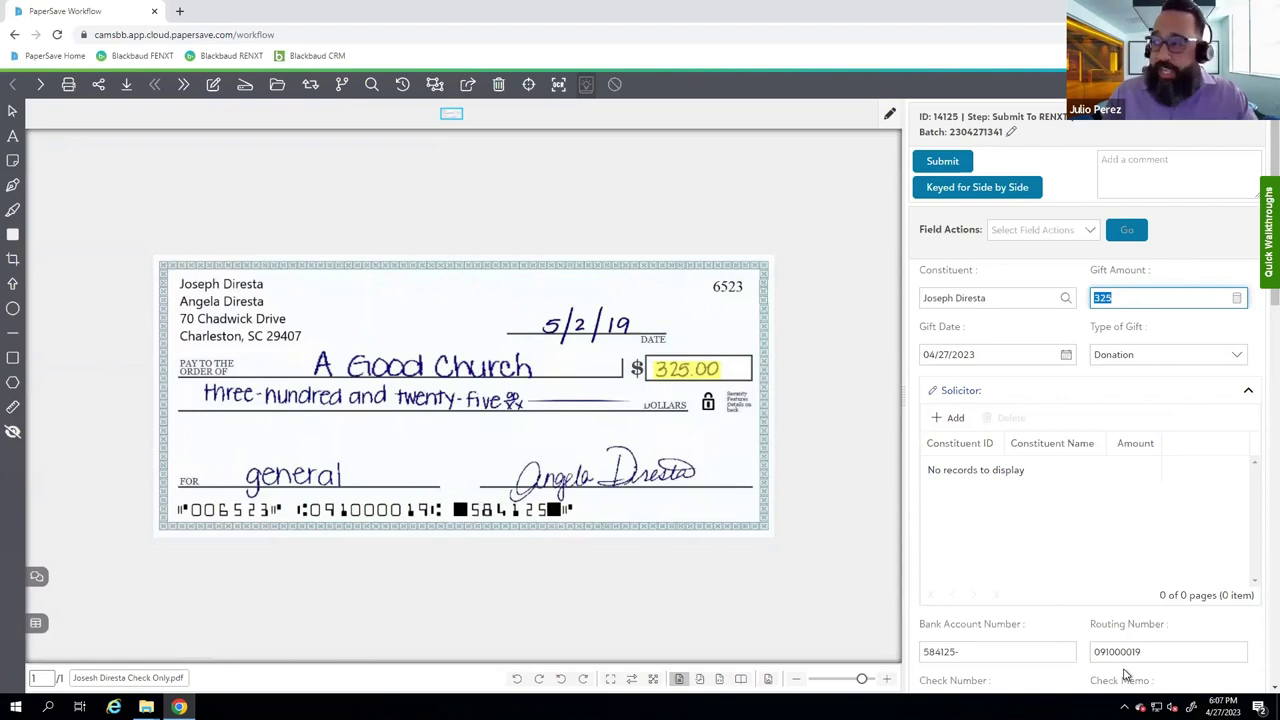
pyautogui.scroll(-3, 1125, 676)
pyautogui.scroll(3, 1001, 369)
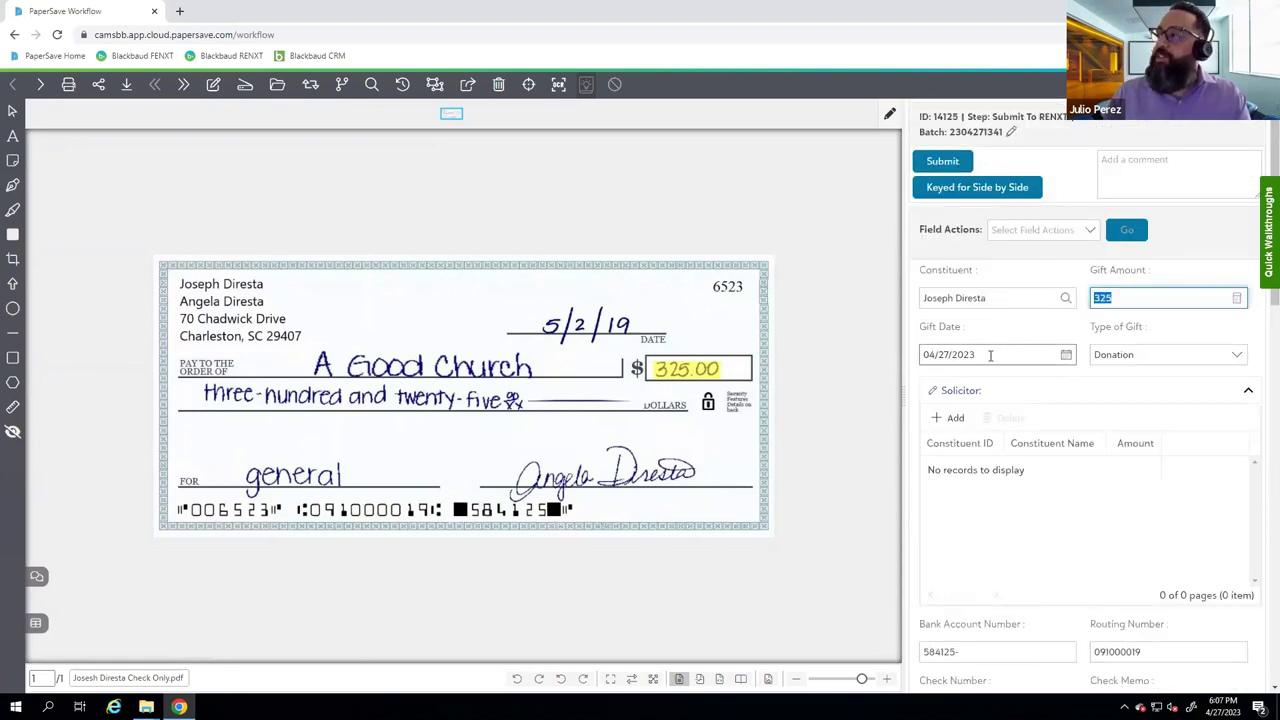
pyautogui.scroll(-10, 1001, 350)
pyautogui.scroll(-3, 1090, 537)
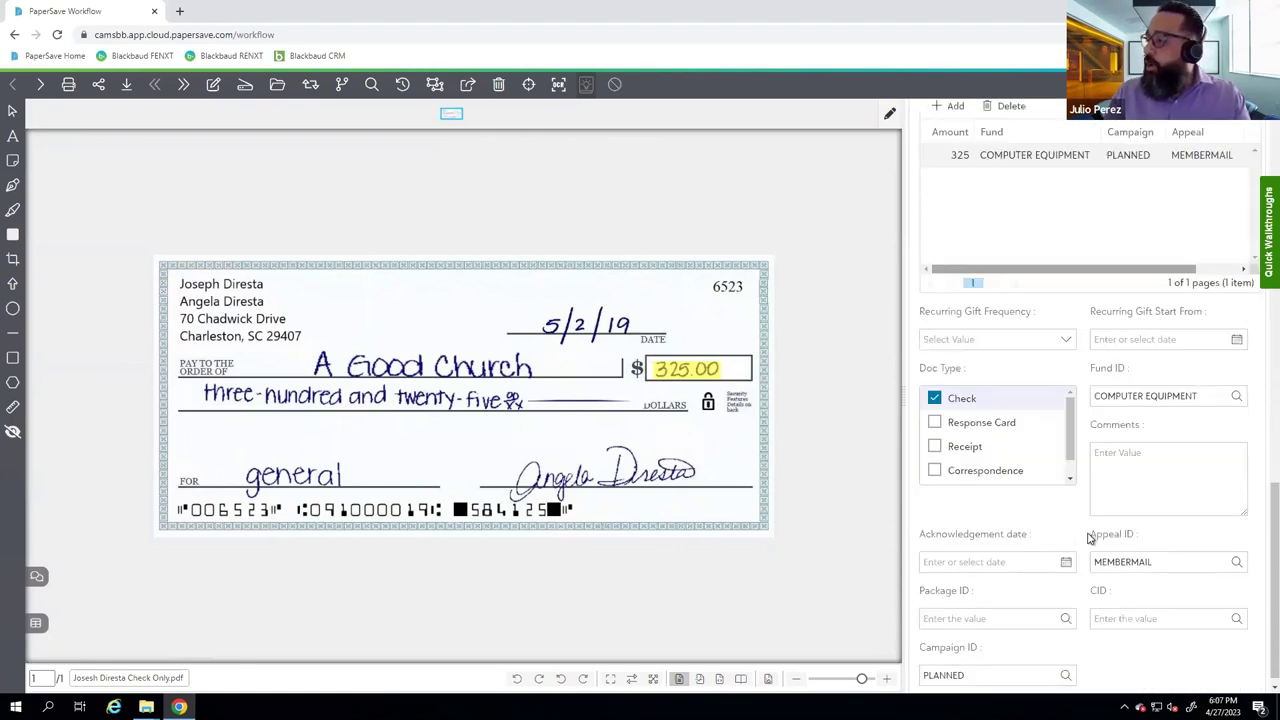
pyautogui.scroll(2, 1110, 515)
pyautogui.scroll(-2, 1130, 493)
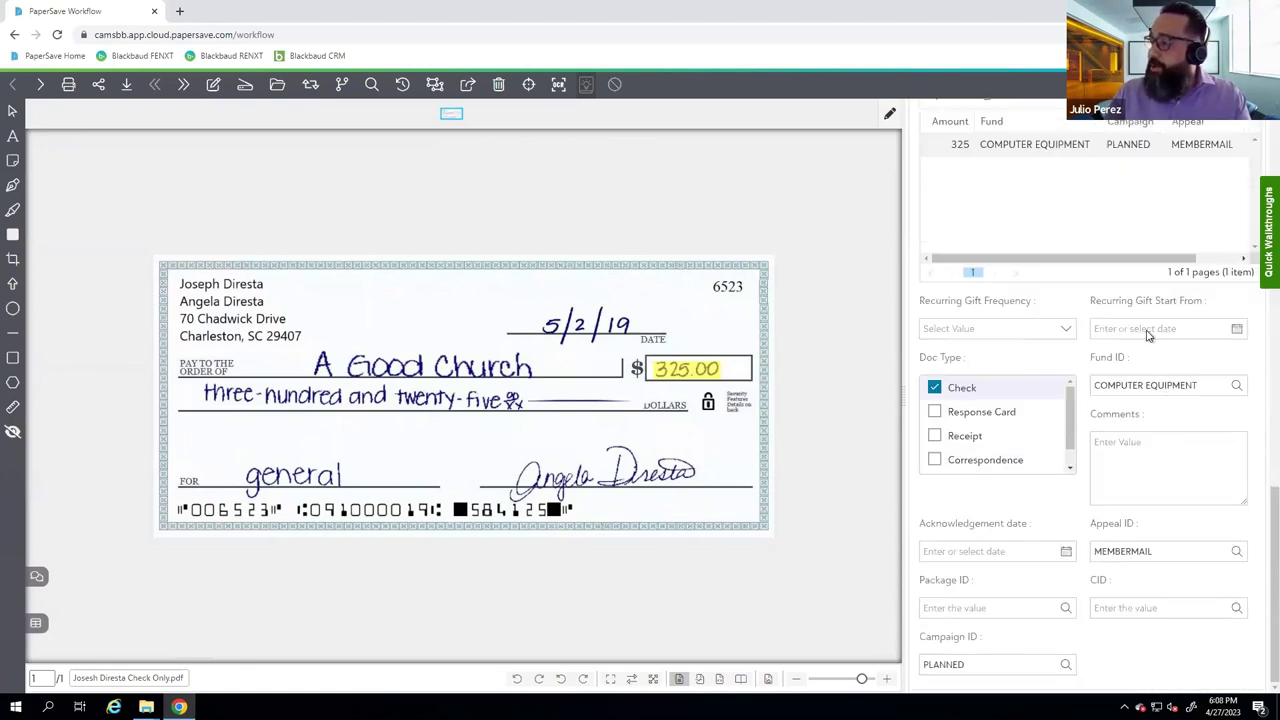
pyautogui.scroll(3, 1104, 587)
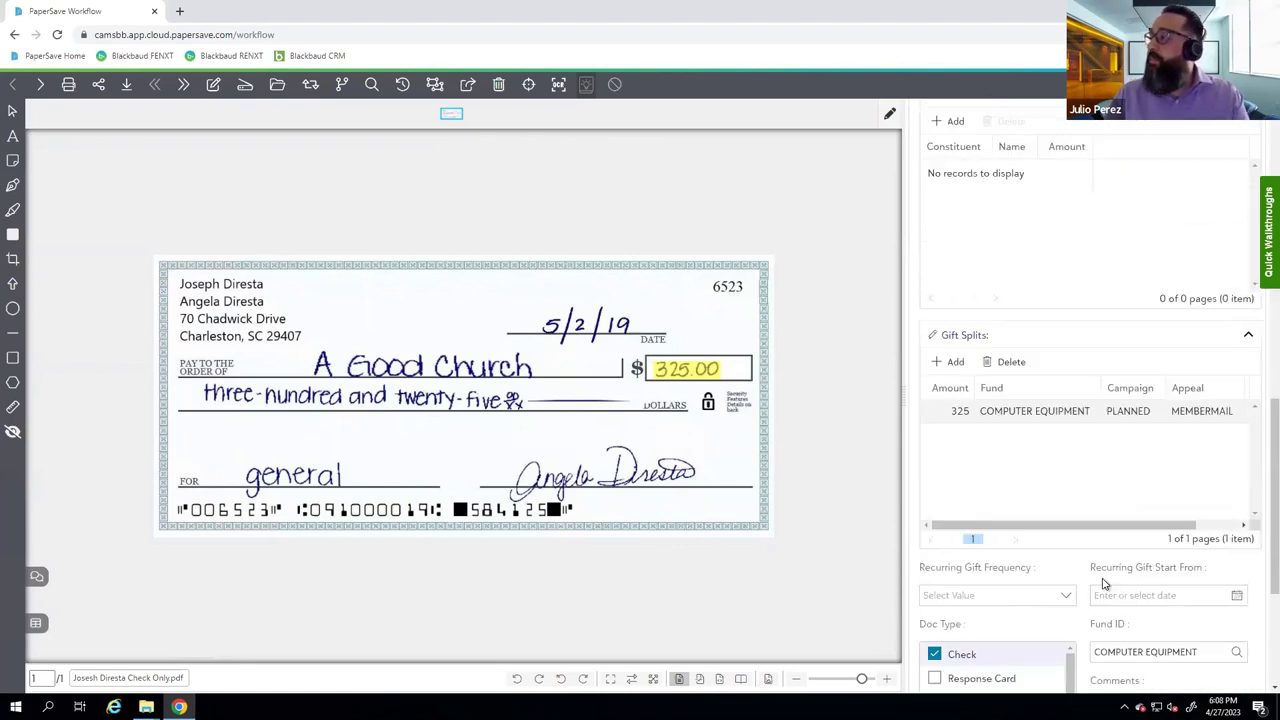
pyautogui.scroll(6, 1090, 400)
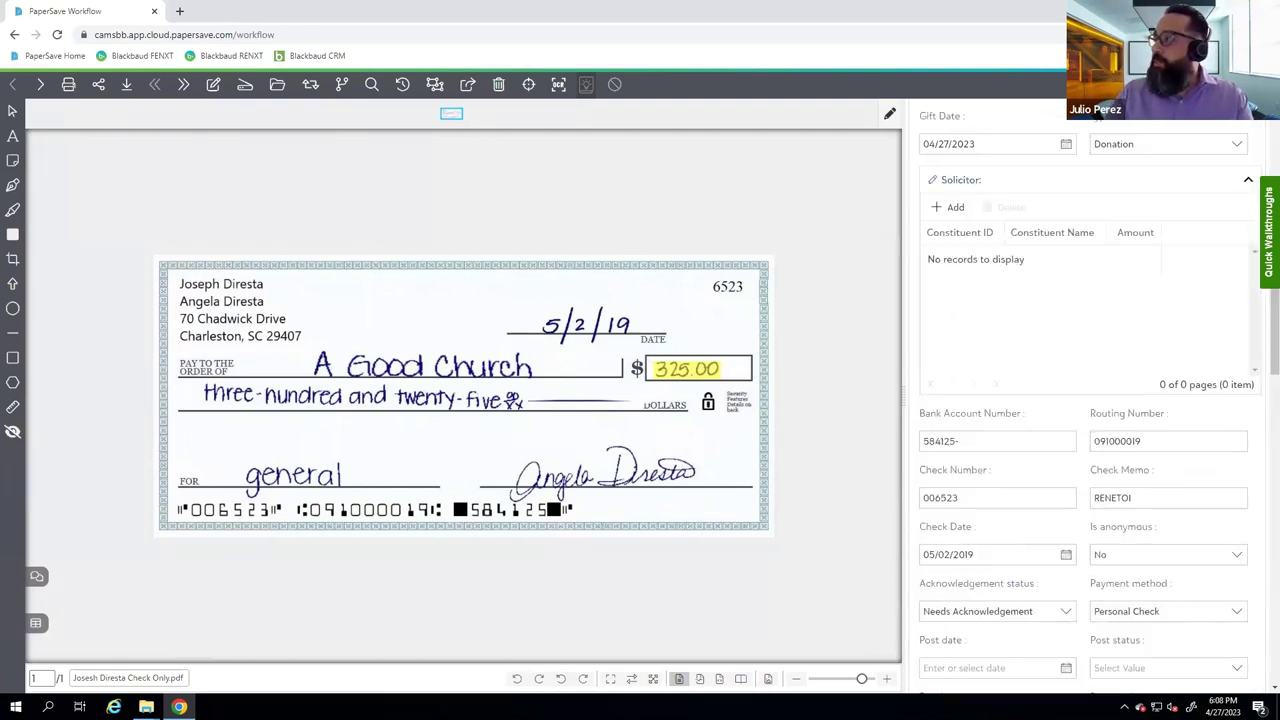
pyautogui.press('Escape')
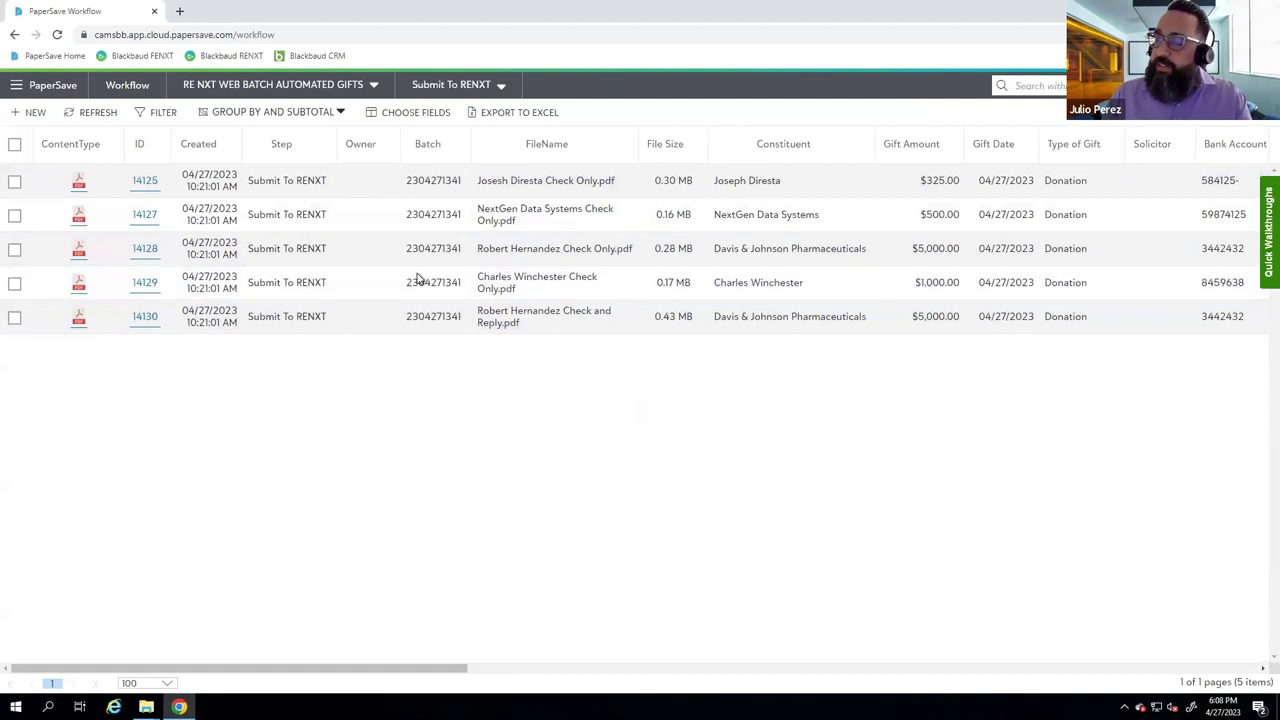
# Select all items in the Submit To RENXT queue and submit them together.
pyautogui.click(14, 146)
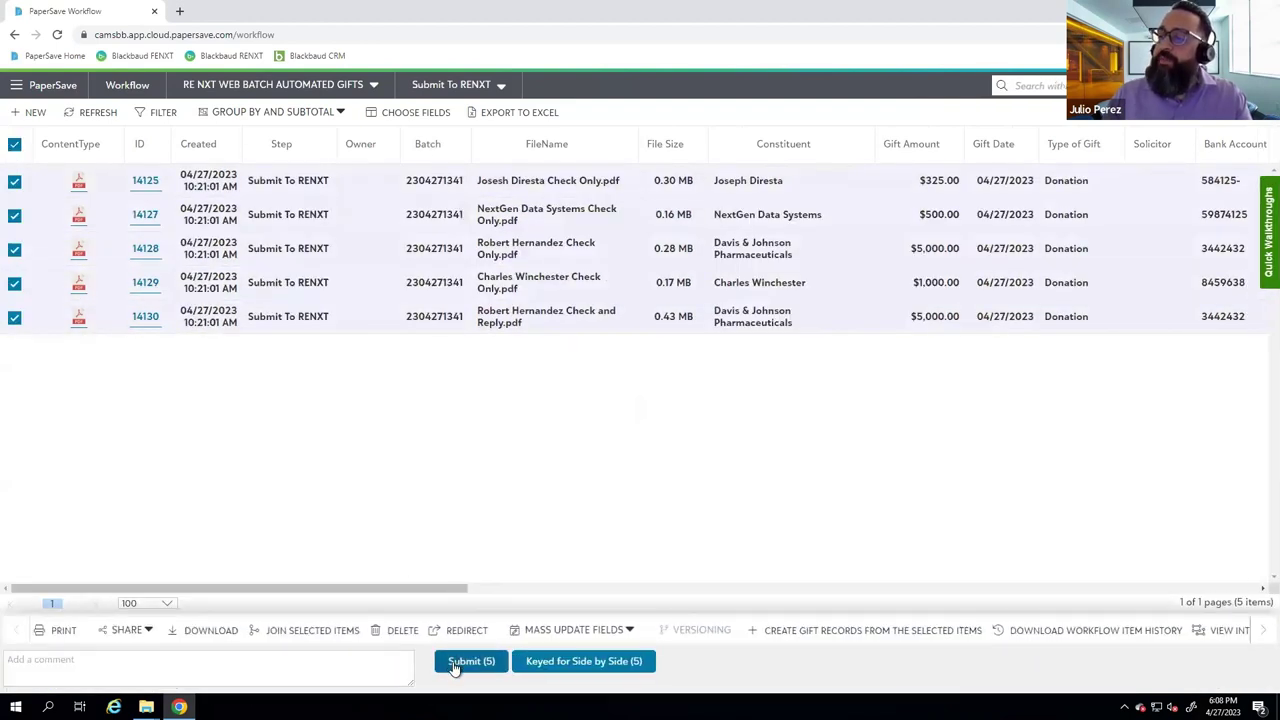
pyautogui.click(460, 662)
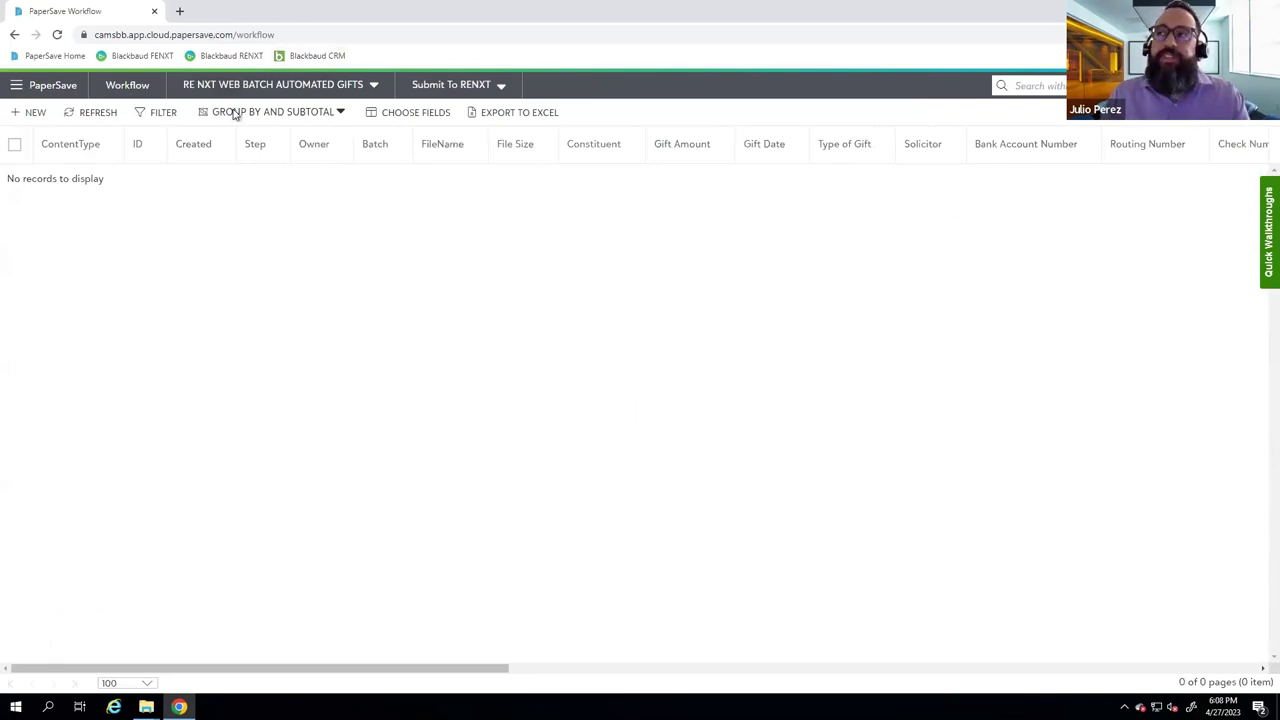
# Sign in to Blackbaud Raiser's Edge NXT in a new browser tab and open the fundraising Gift management page.
pyautogui.click(181, 12)
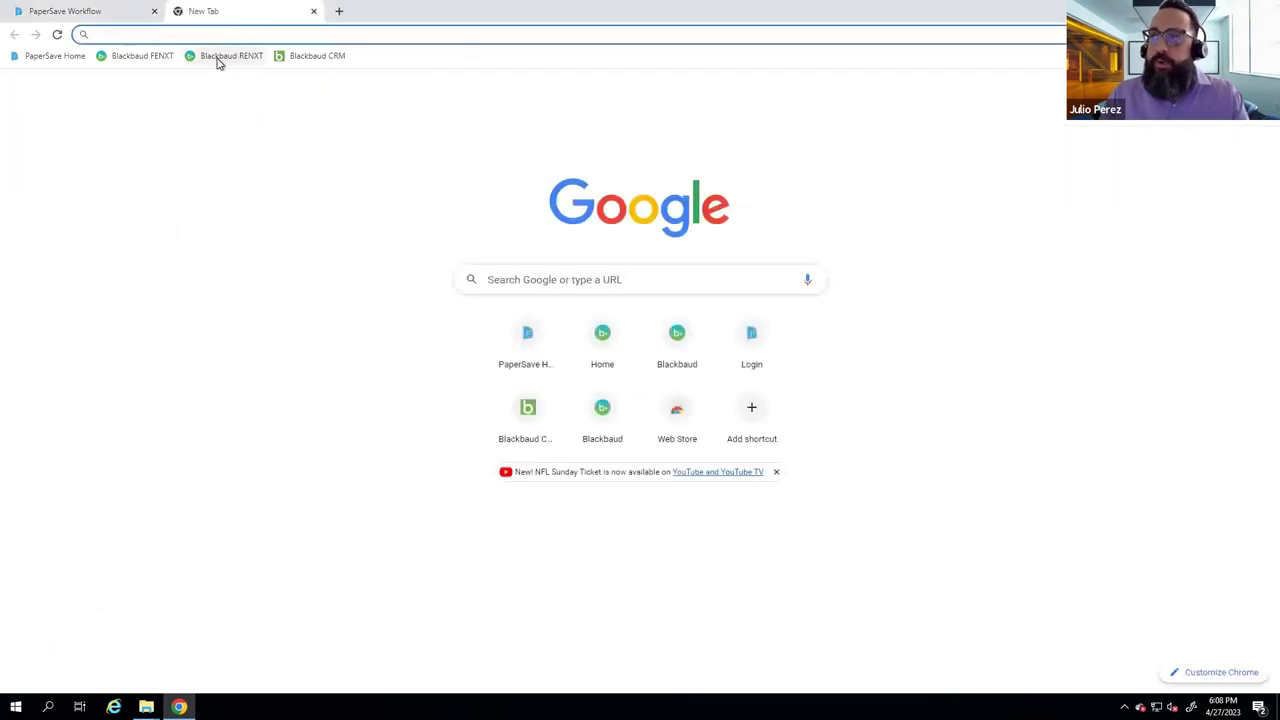
pyautogui.click(222, 57)
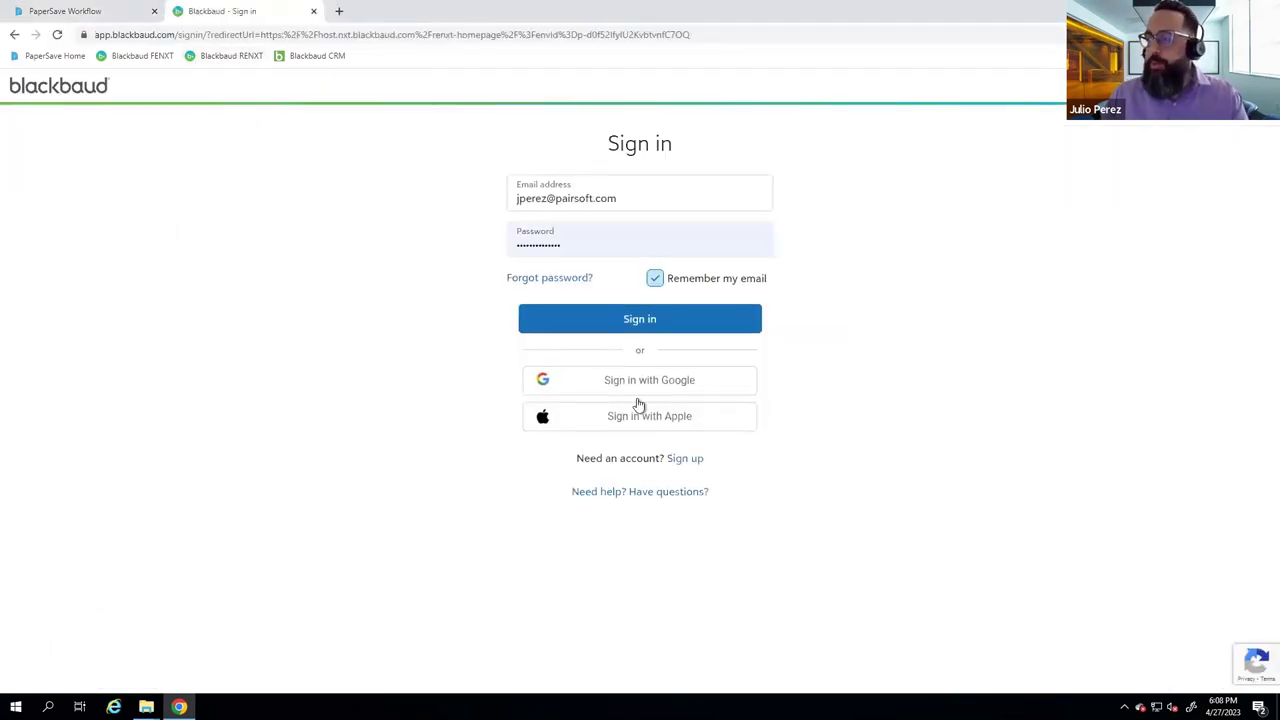
pyautogui.click(648, 321)
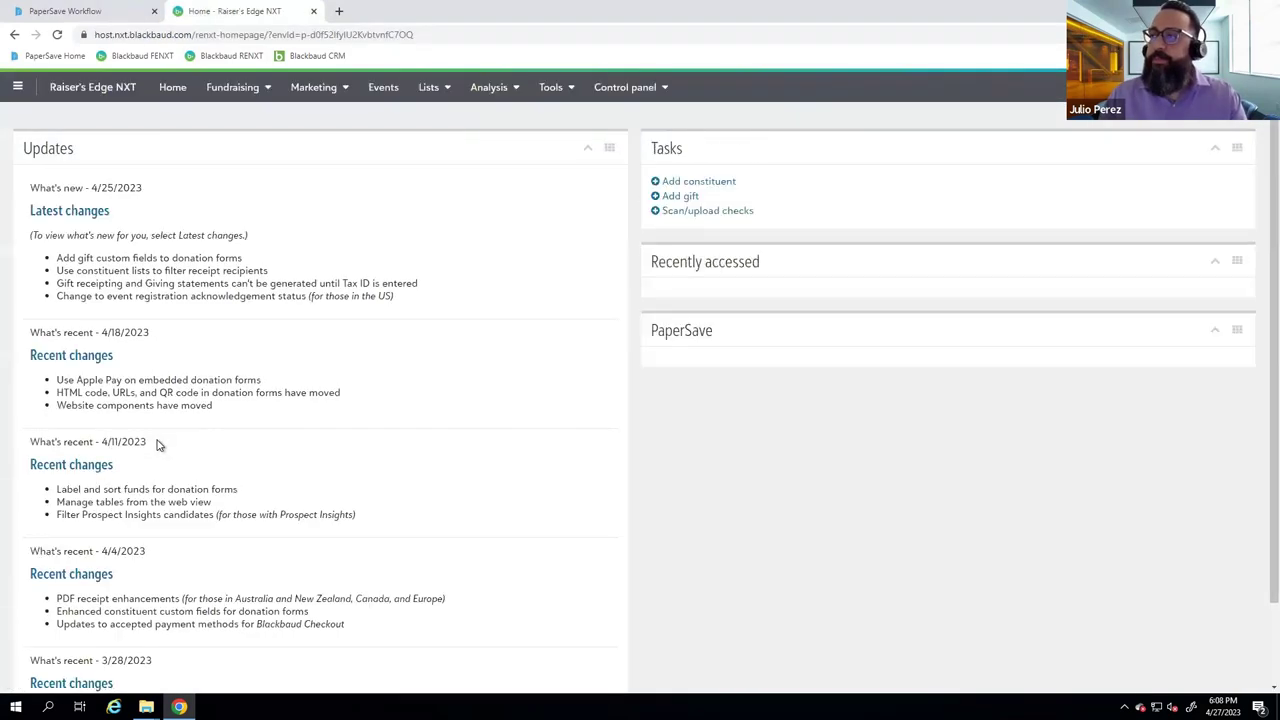
pyautogui.click(254, 88)
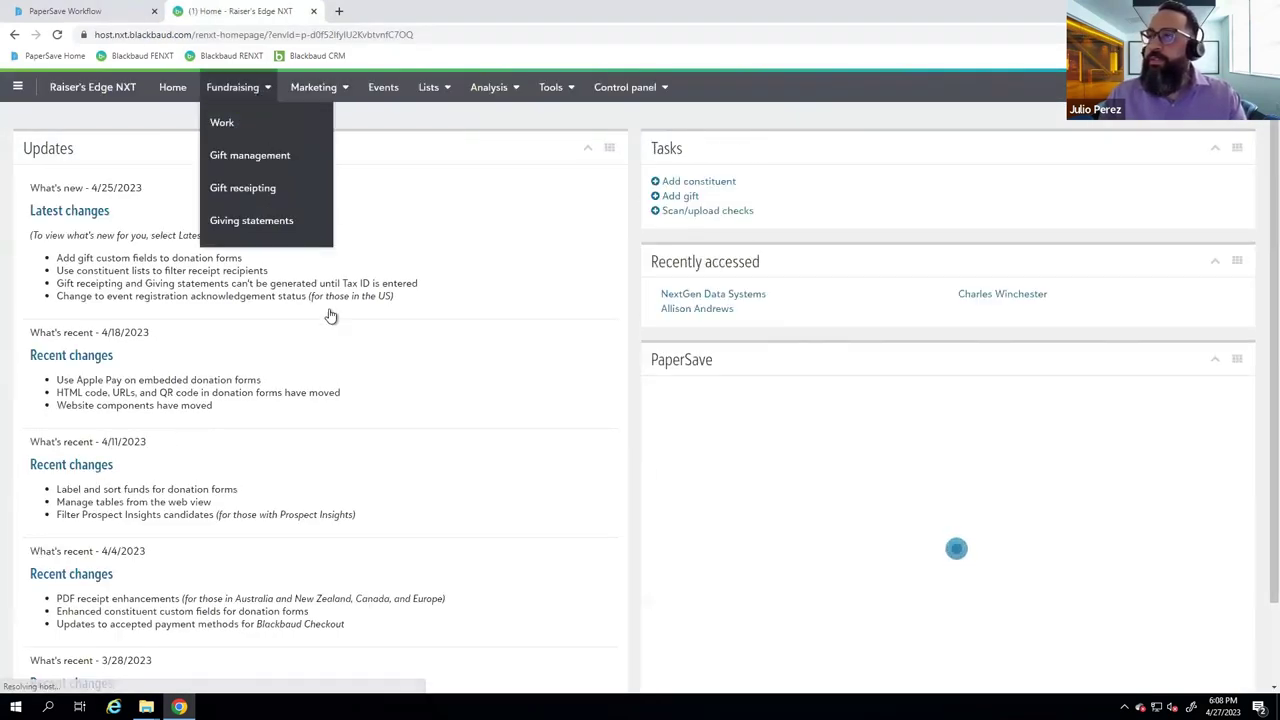
pyautogui.click(270, 156)
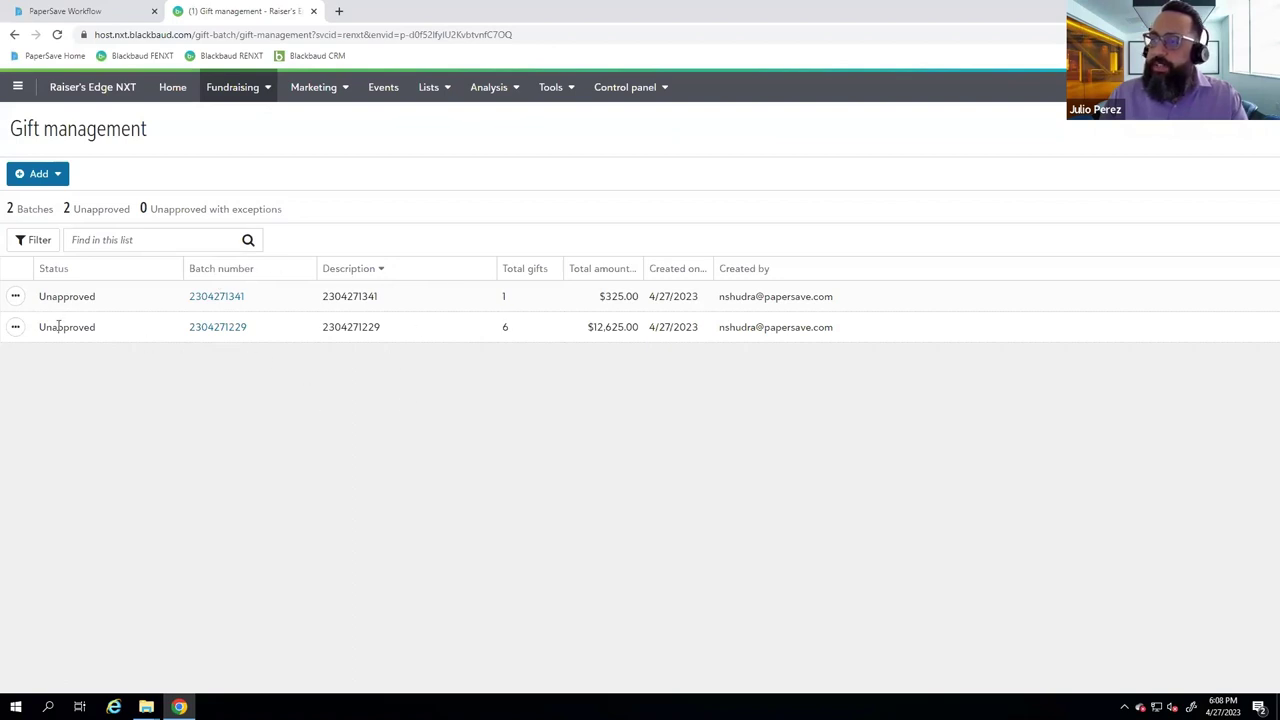
pyautogui.click(214, 298)
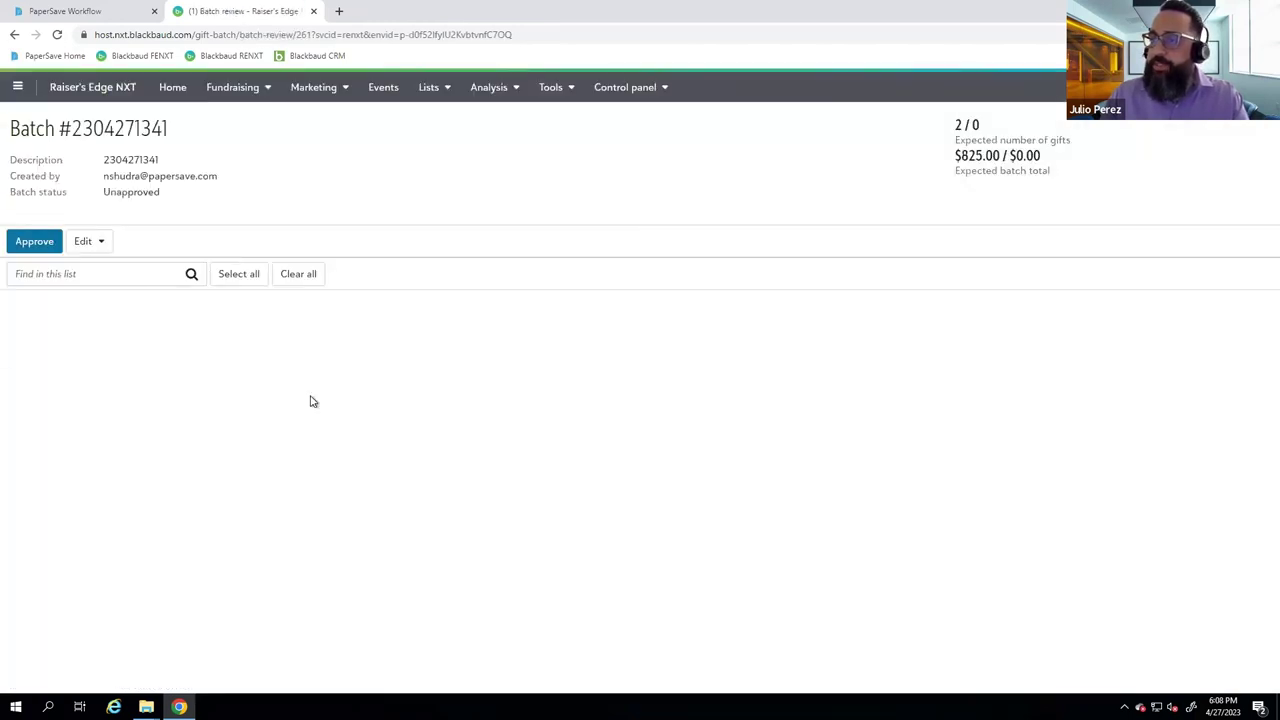
pyautogui.click(14, 34)
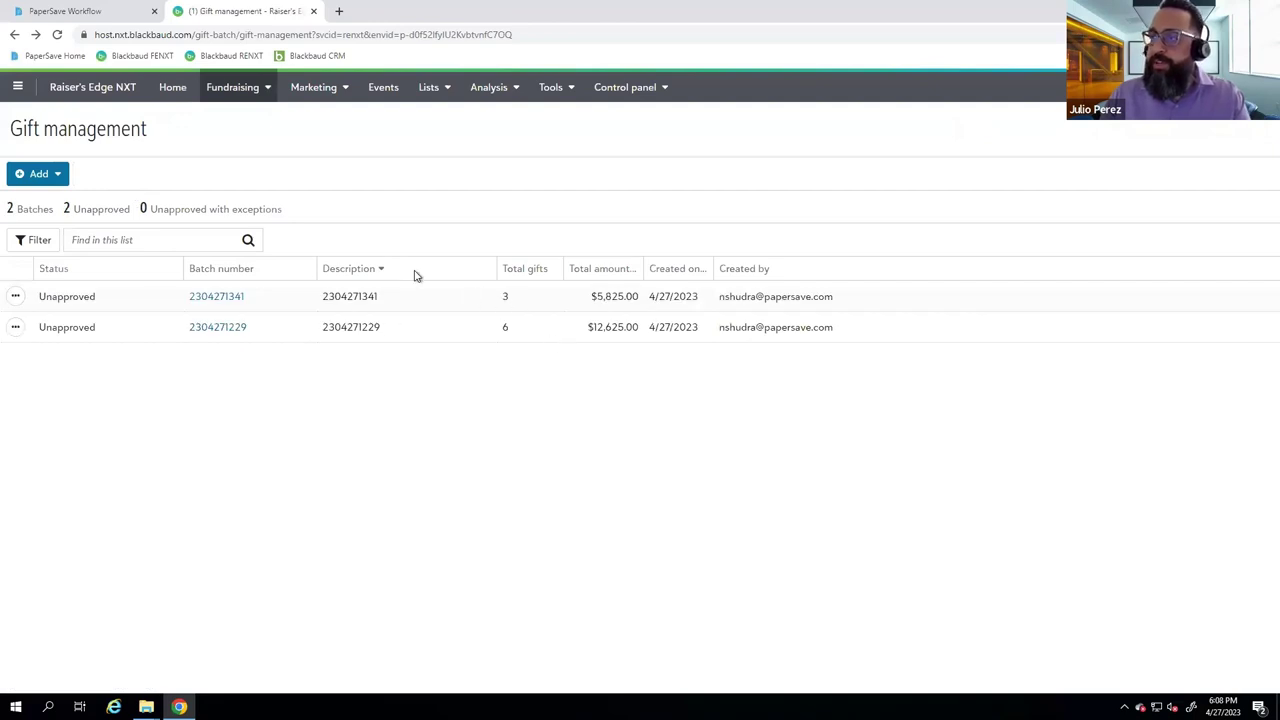
pyautogui.click(57, 34)
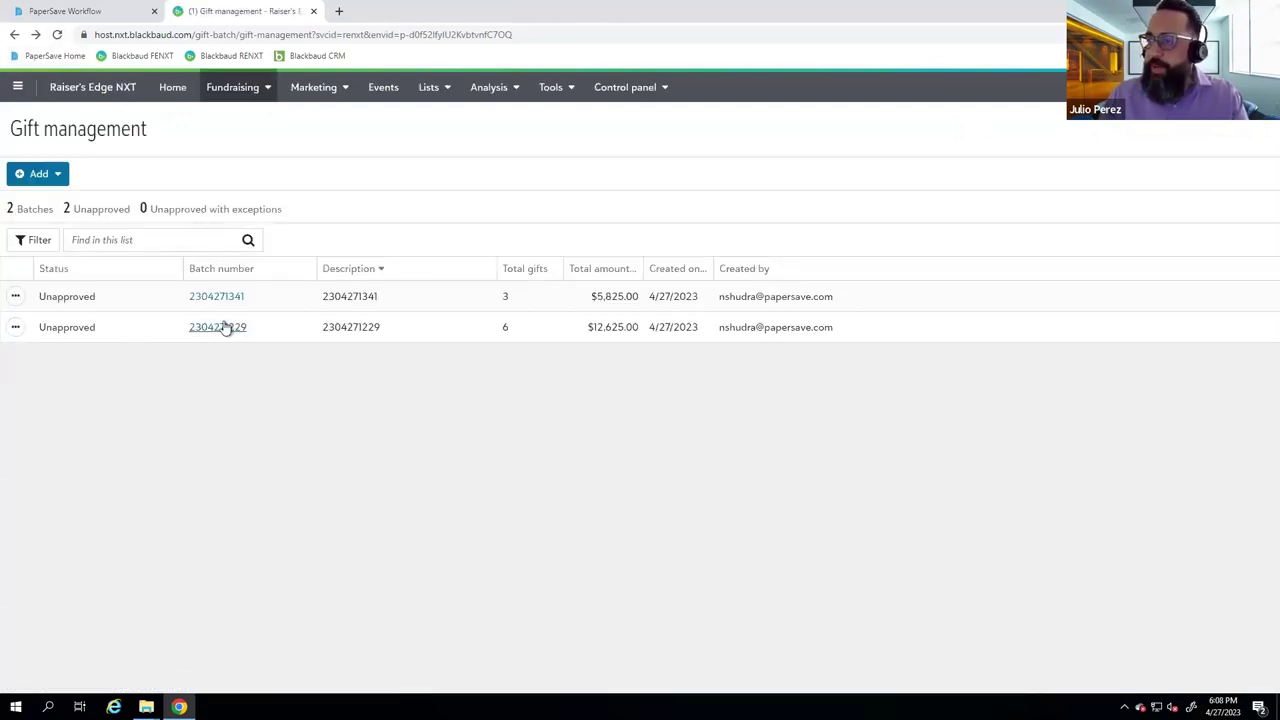
pyautogui.click(217, 327)
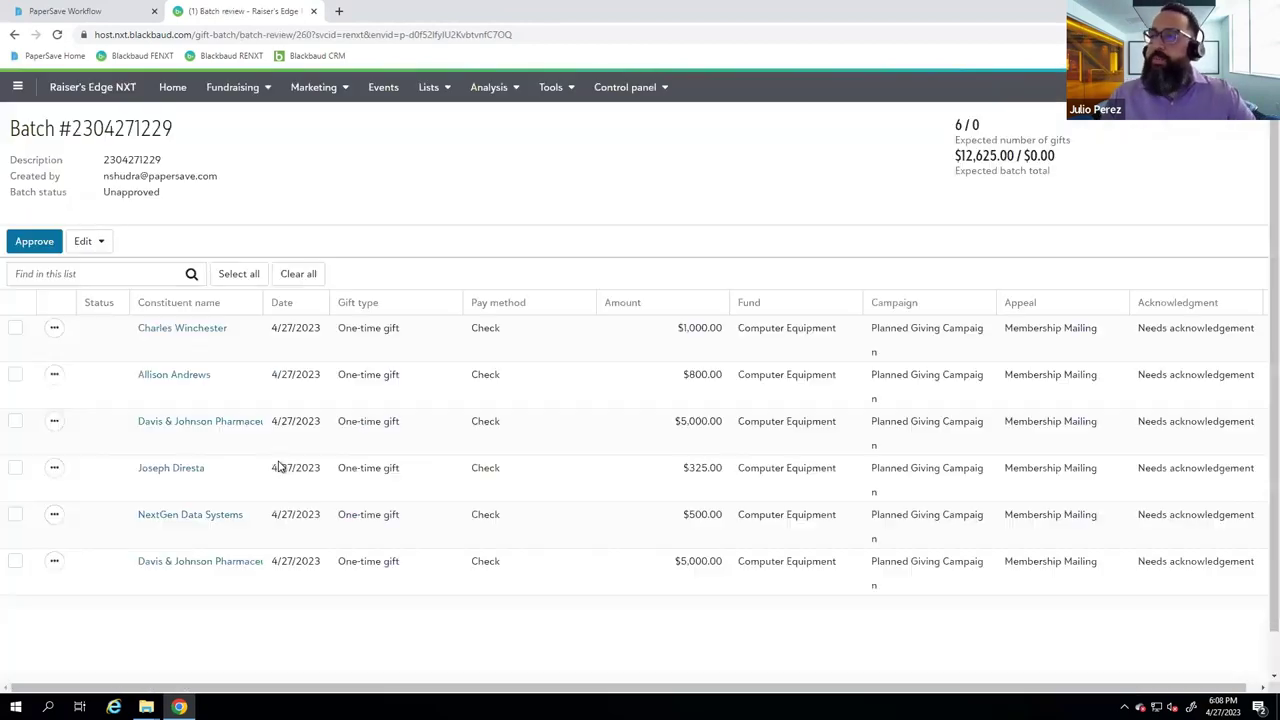
pyautogui.click(65, 11)
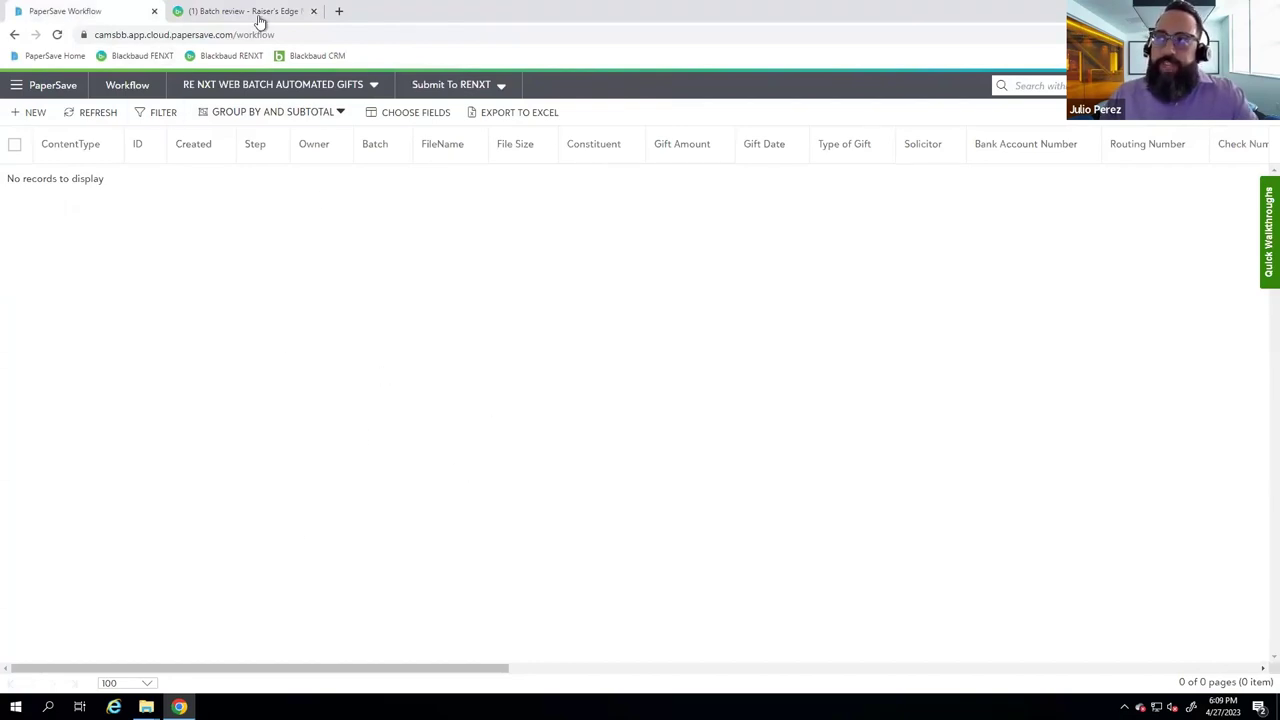
pyautogui.click(250, 10)
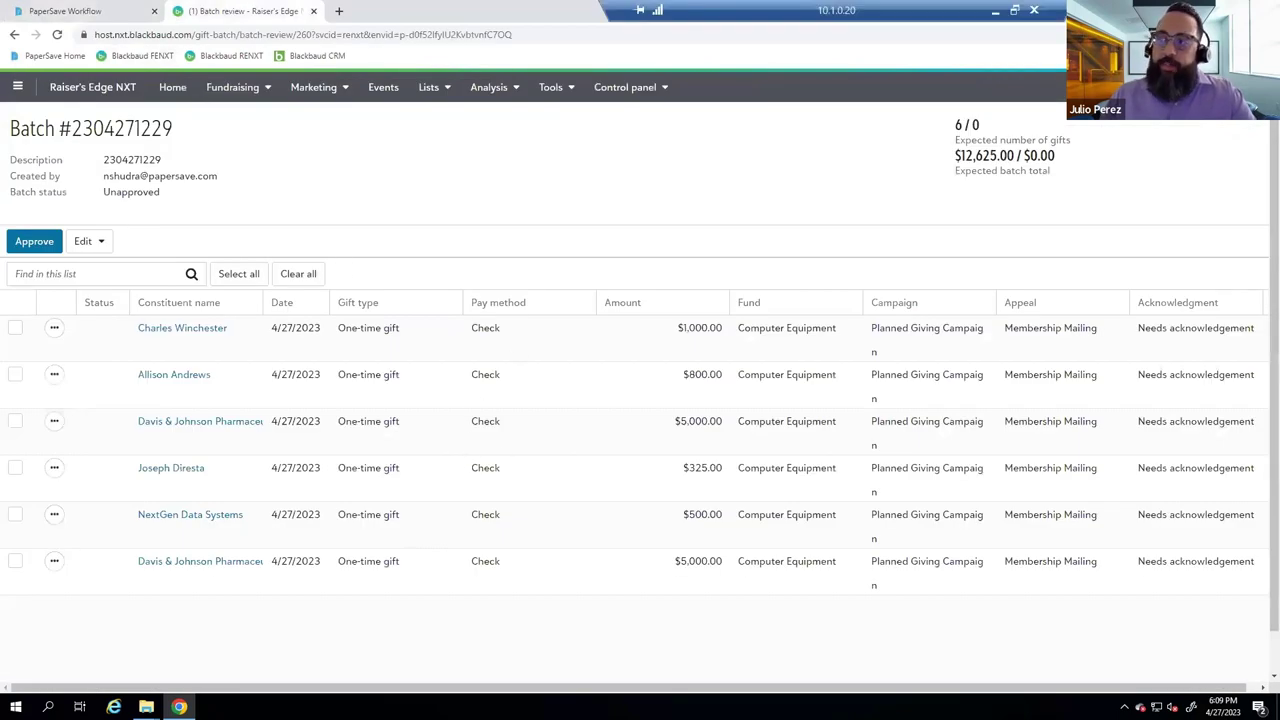
pyautogui.moveTo(394, 690); pyautogui.dragTo(511, 680)
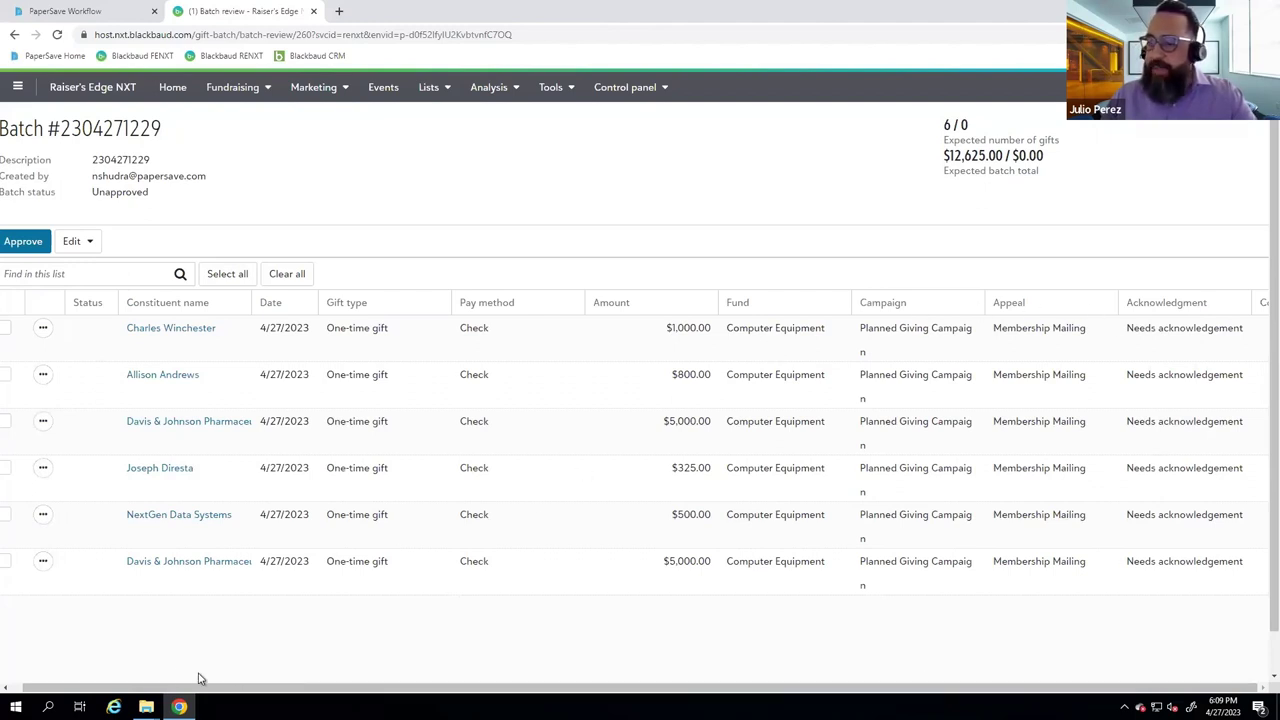
pyautogui.moveTo(40, 692); pyautogui.dragTo(29, 692)
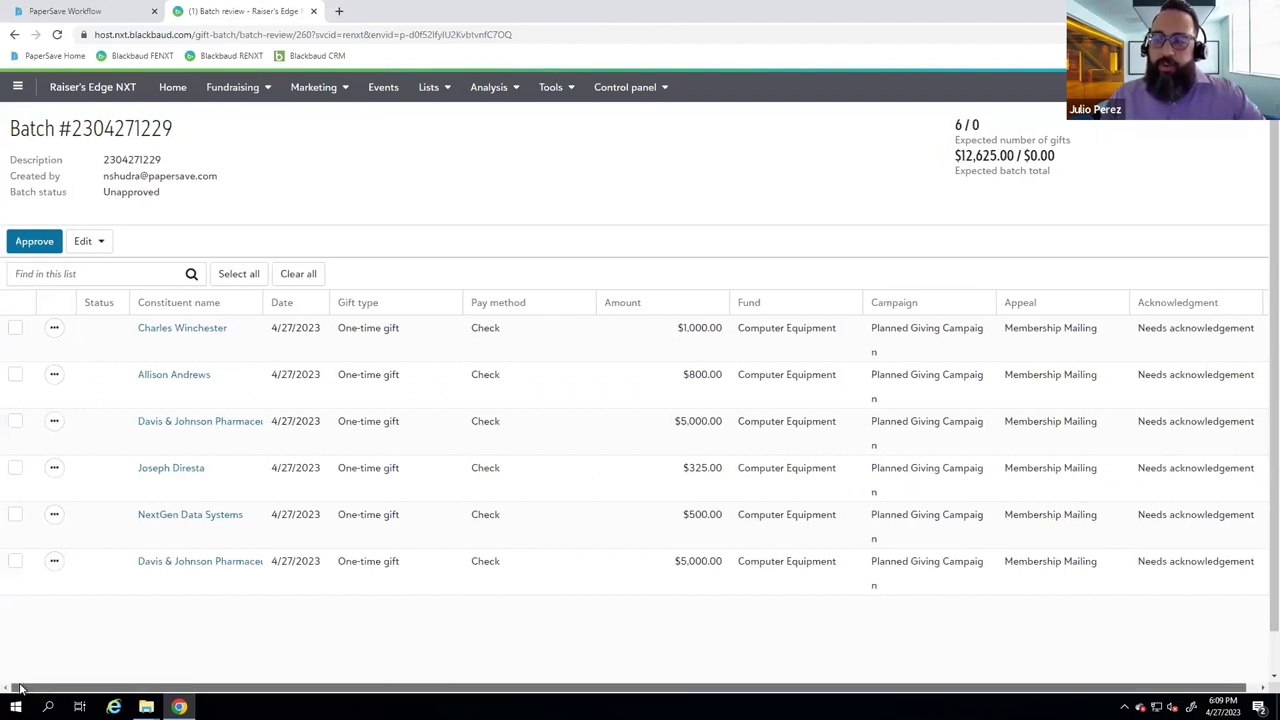
pyautogui.click(15, 328)
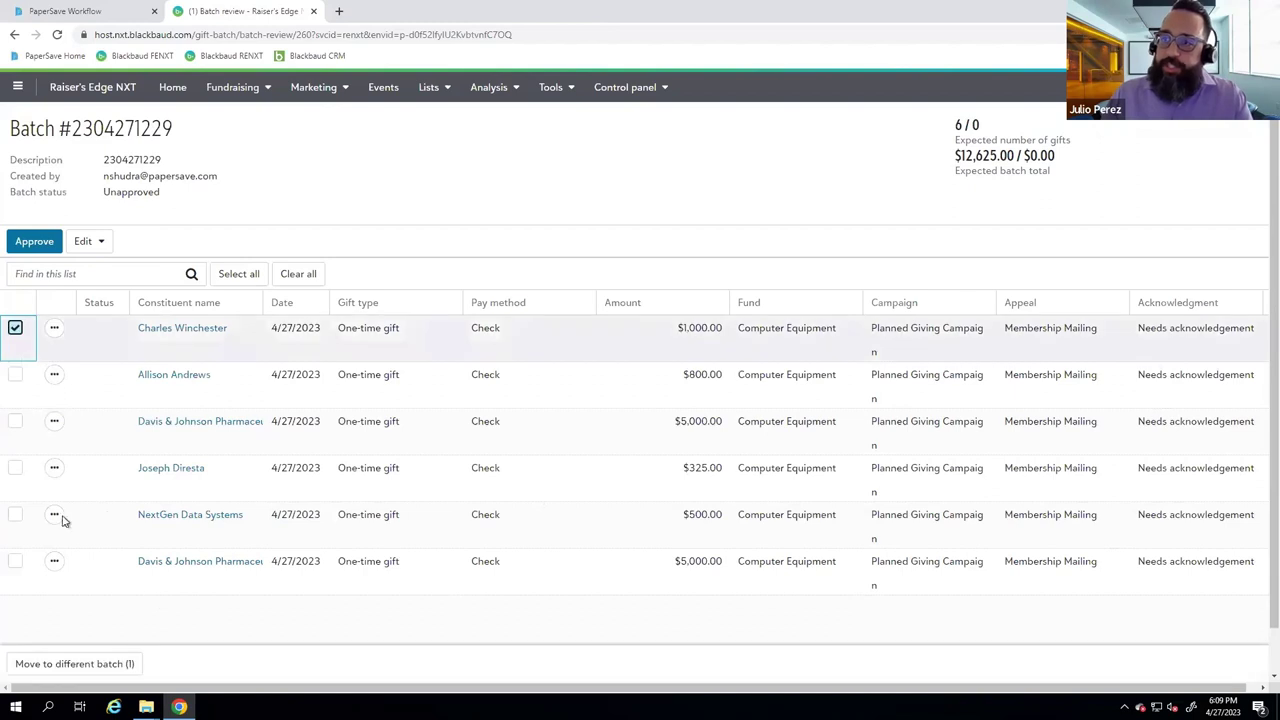
pyautogui.click(238, 274)
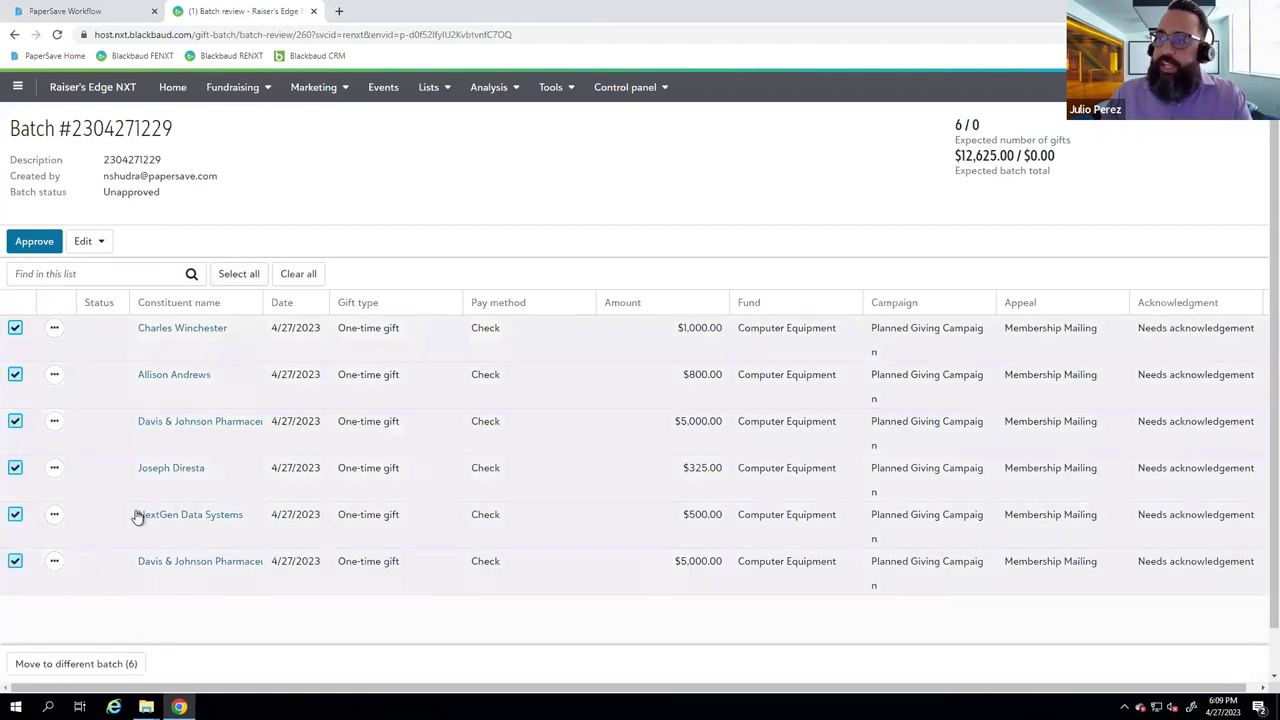
pyautogui.click(32, 243)
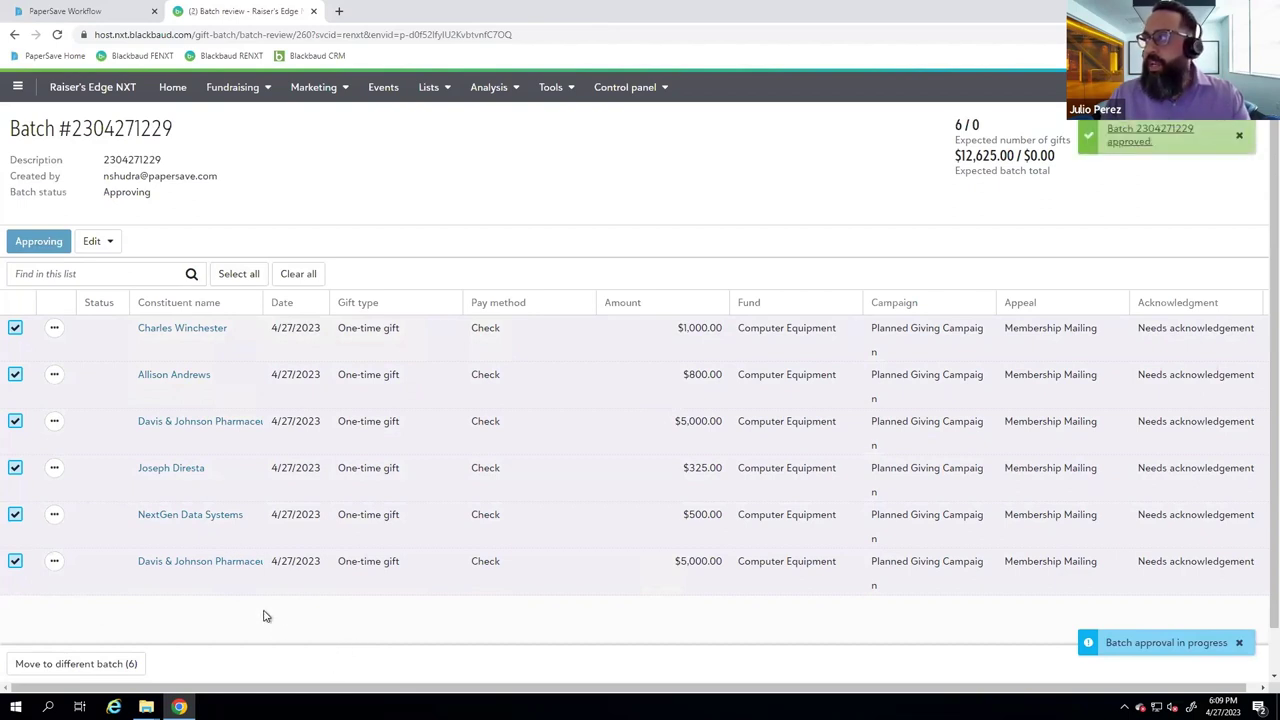
# Open the full record of the first constituent in the batch and view the approved $1,000.00 gift of 4/27/2023 from the giving history.
pyautogui.click(193, 334)
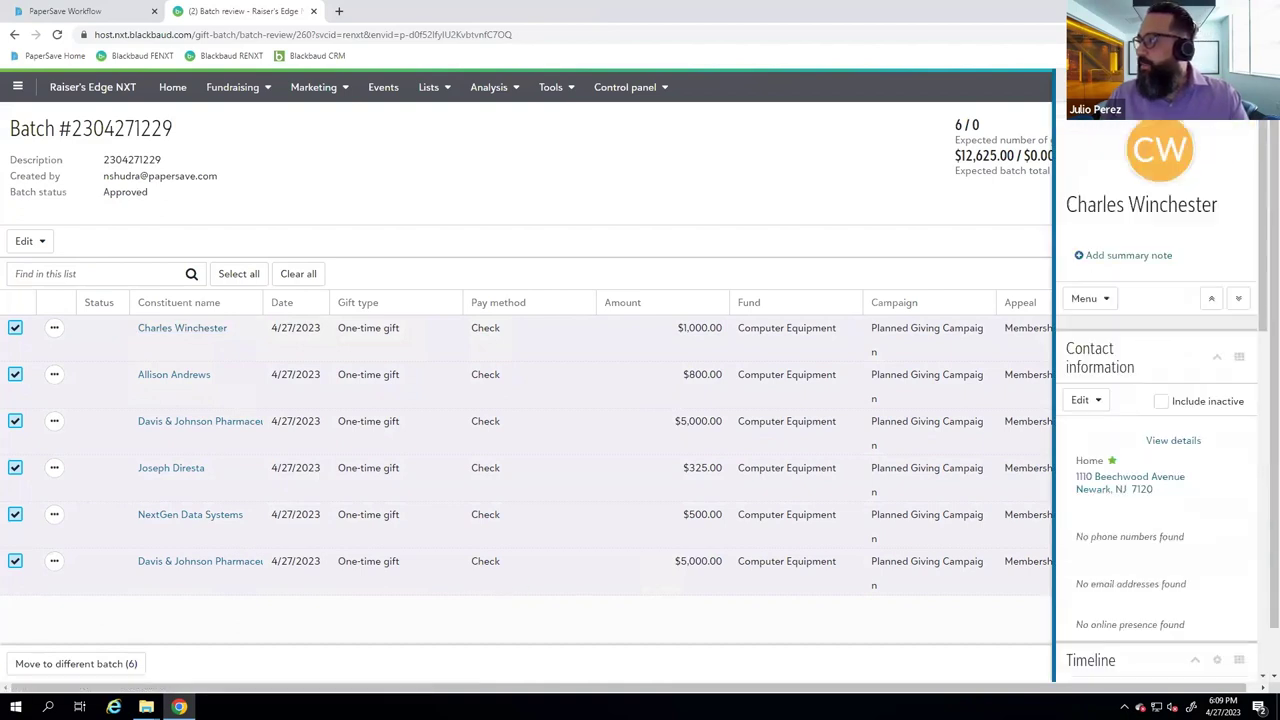
pyautogui.click(1141, 204)
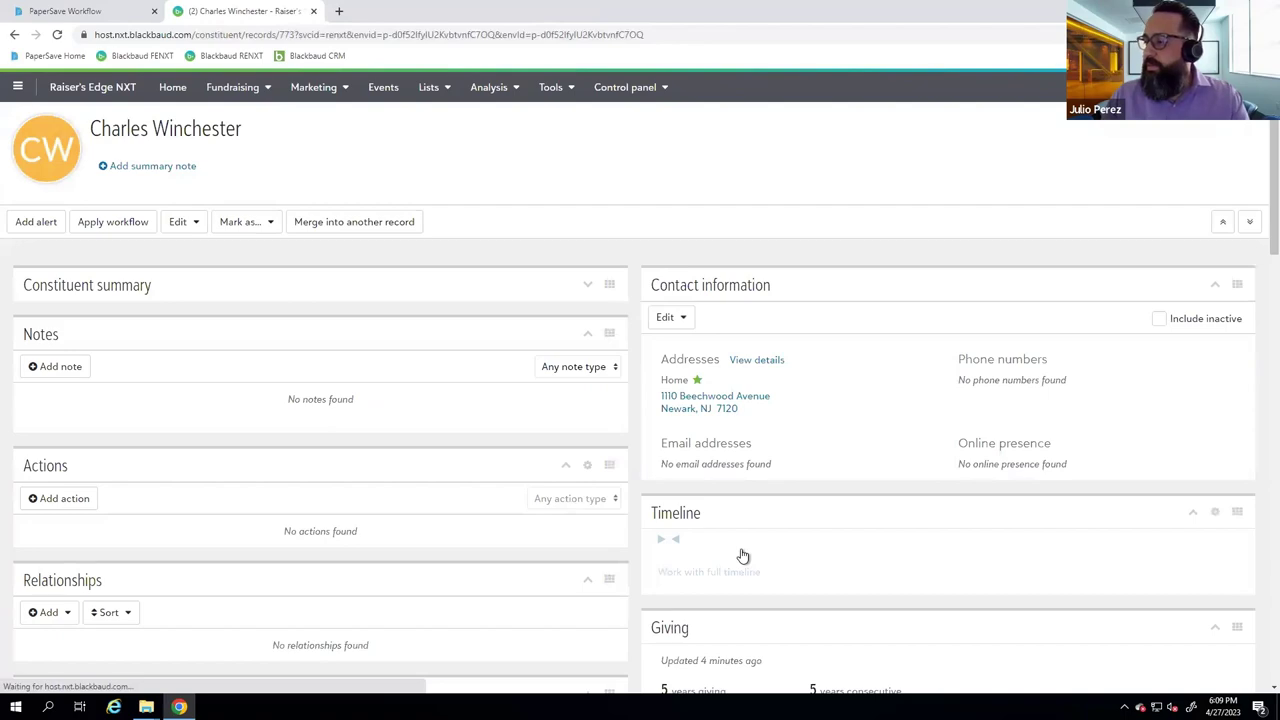
pyautogui.scroll(-3, 743, 556)
pyautogui.scroll(-1, 843, 566)
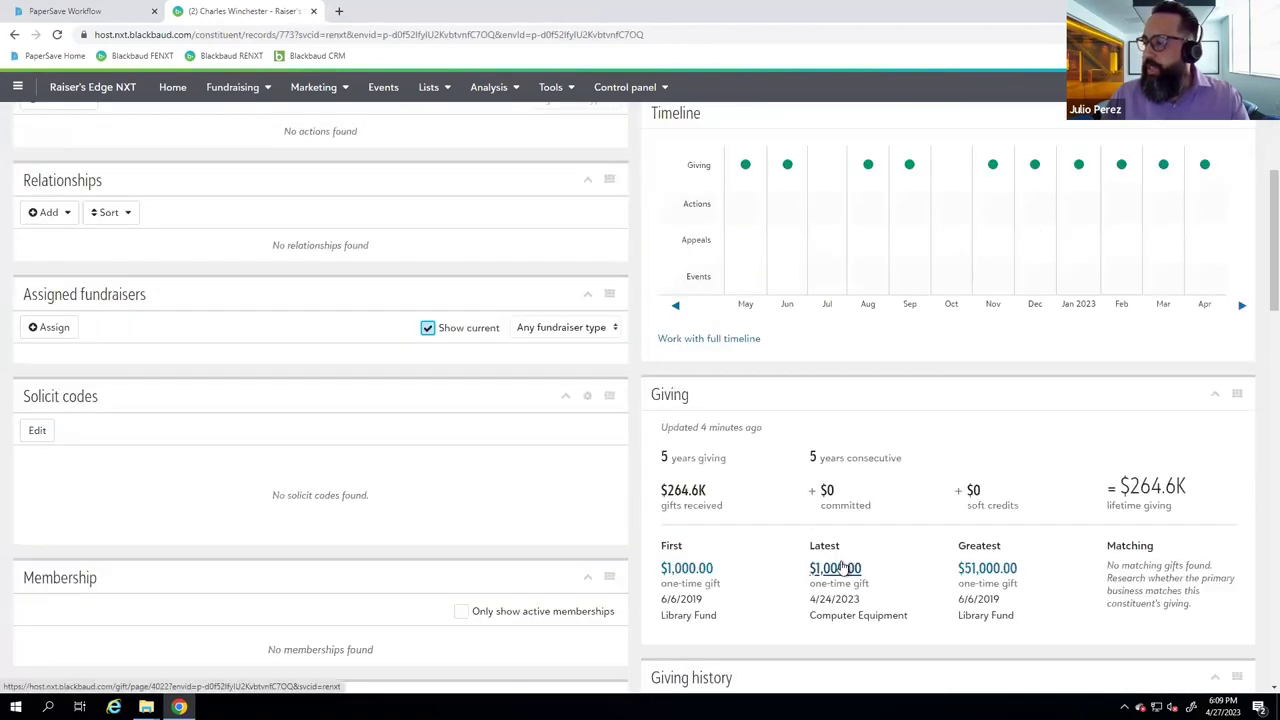
pyautogui.scroll(-4, 743, 470)
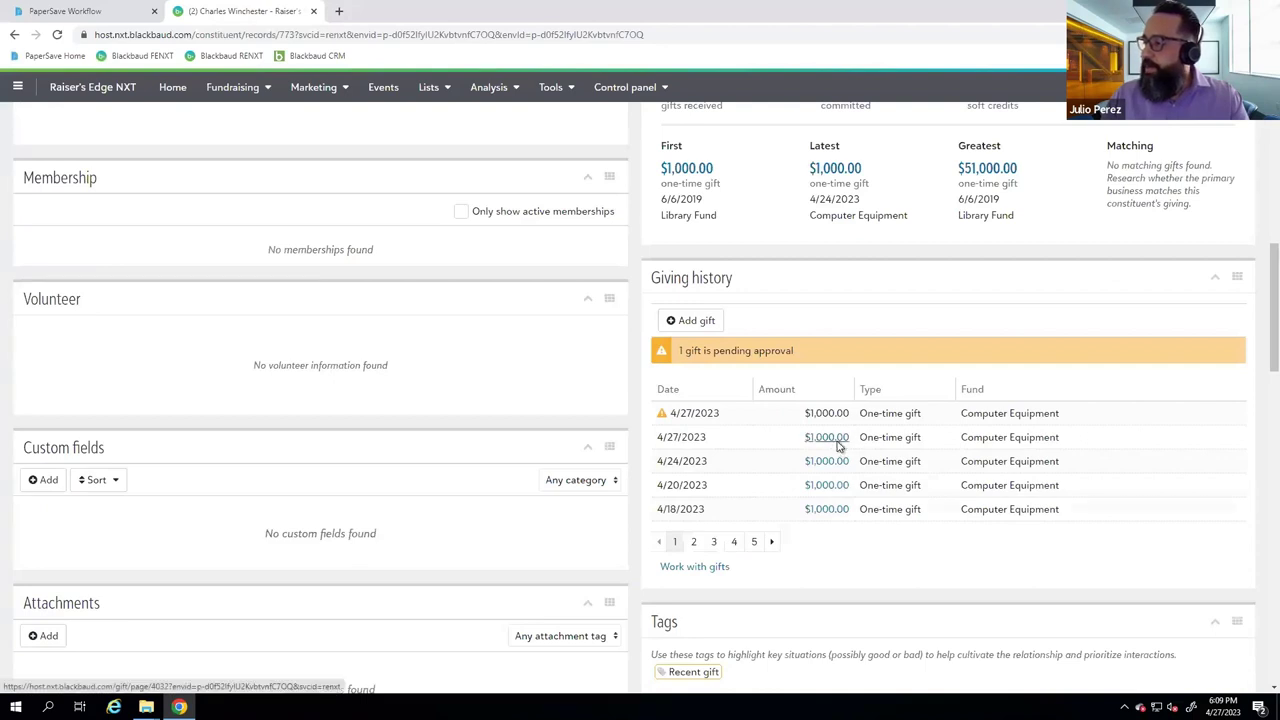
pyautogui.click(832, 440)
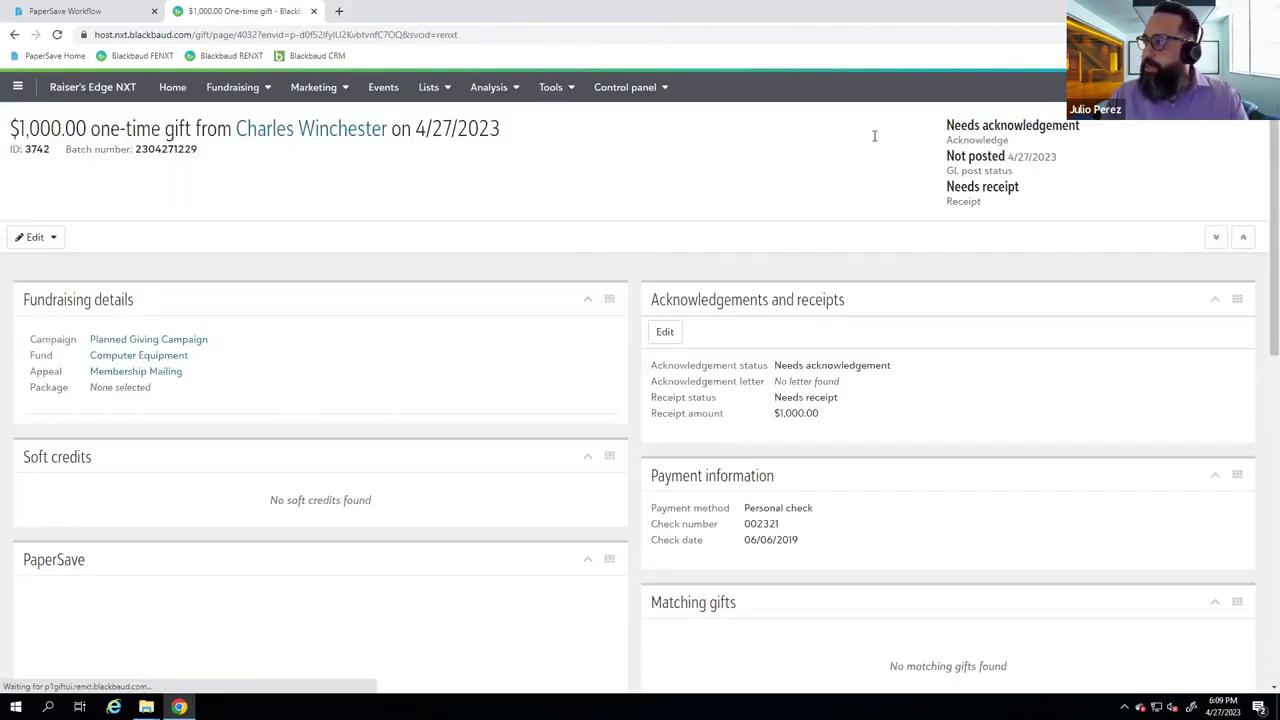
# Check the gift's PaperSave section for attached files, switching its document type to Gift Documentation.
pyautogui.scroll(-3, 651, 555)
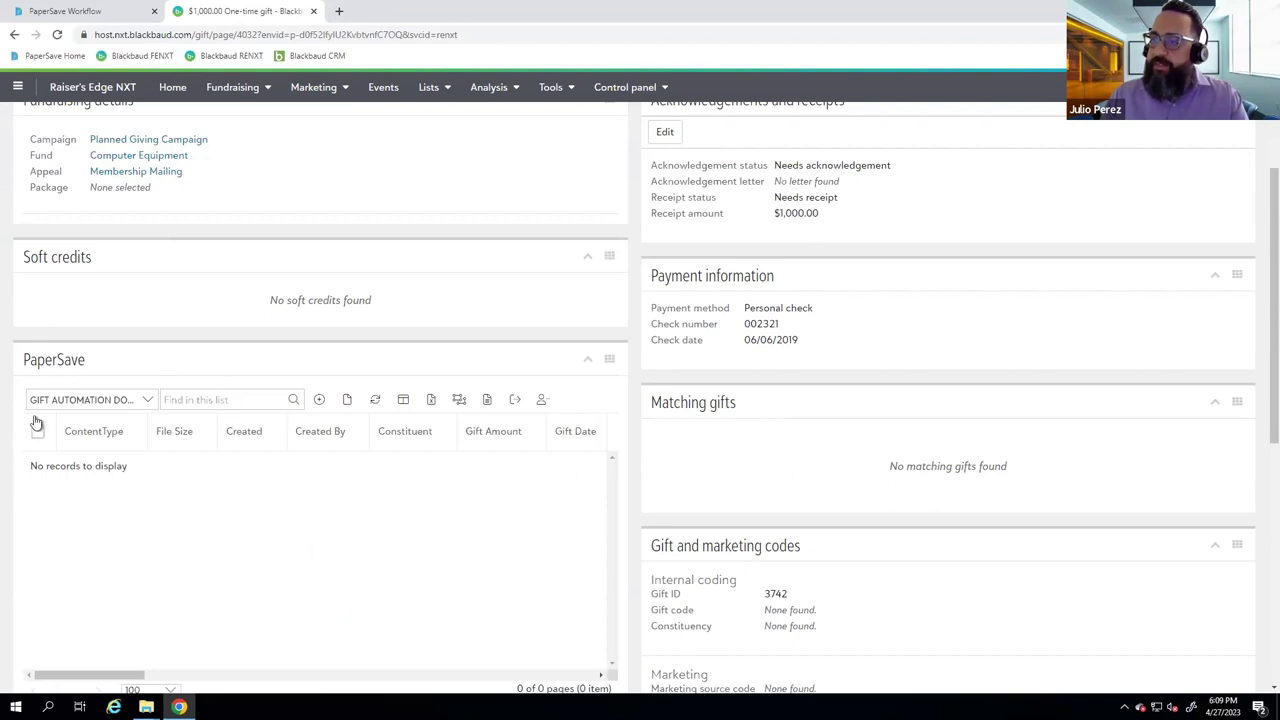
pyautogui.click(120, 405)
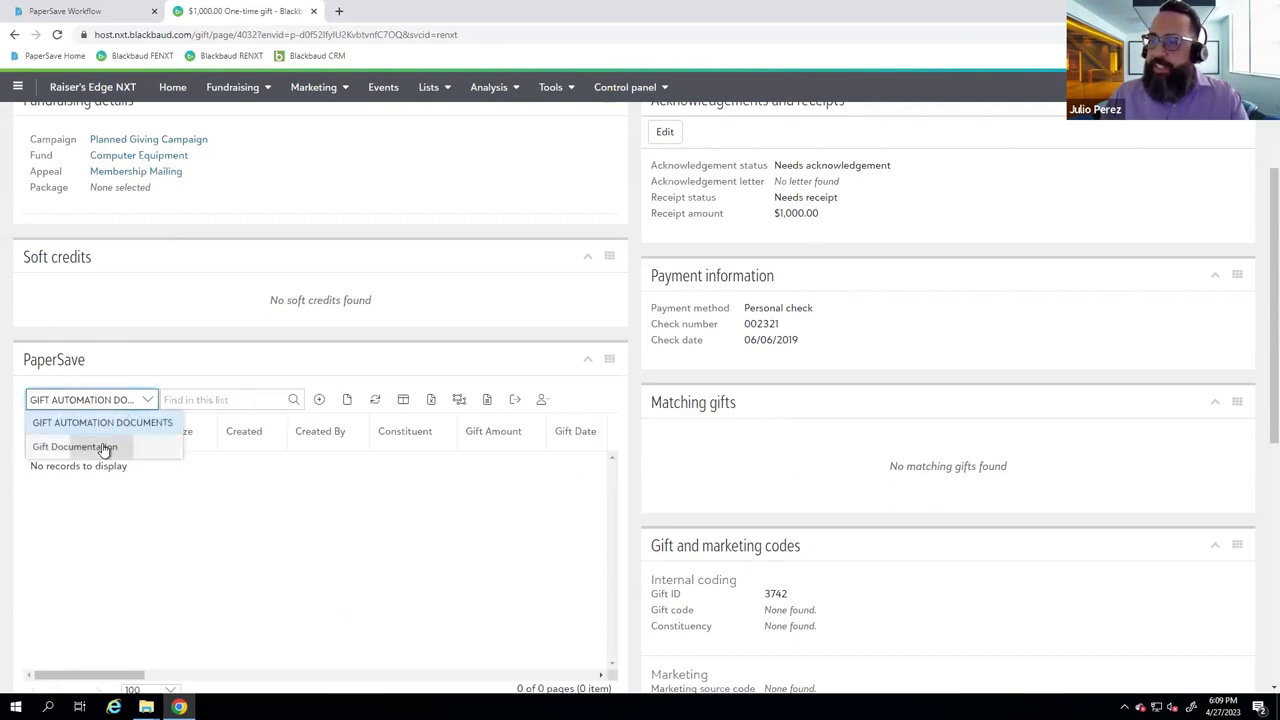
pyautogui.click(108, 447)
pyautogui.scroll(3, 113, 443)
# Return to the constituent's record and examine its PaperSave section for Constituent Documents.
pyautogui.click(14, 34)
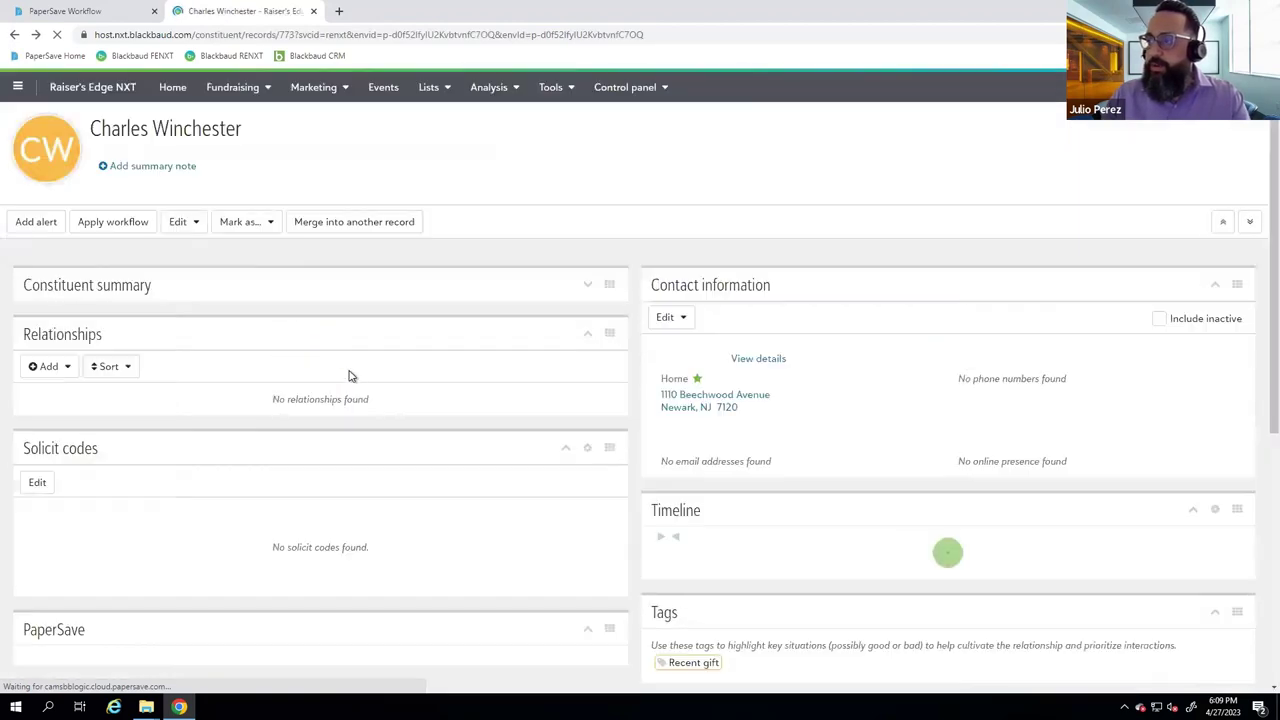
pyautogui.scroll(-7, 360, 450)
pyautogui.scroll(-3, 357, 503)
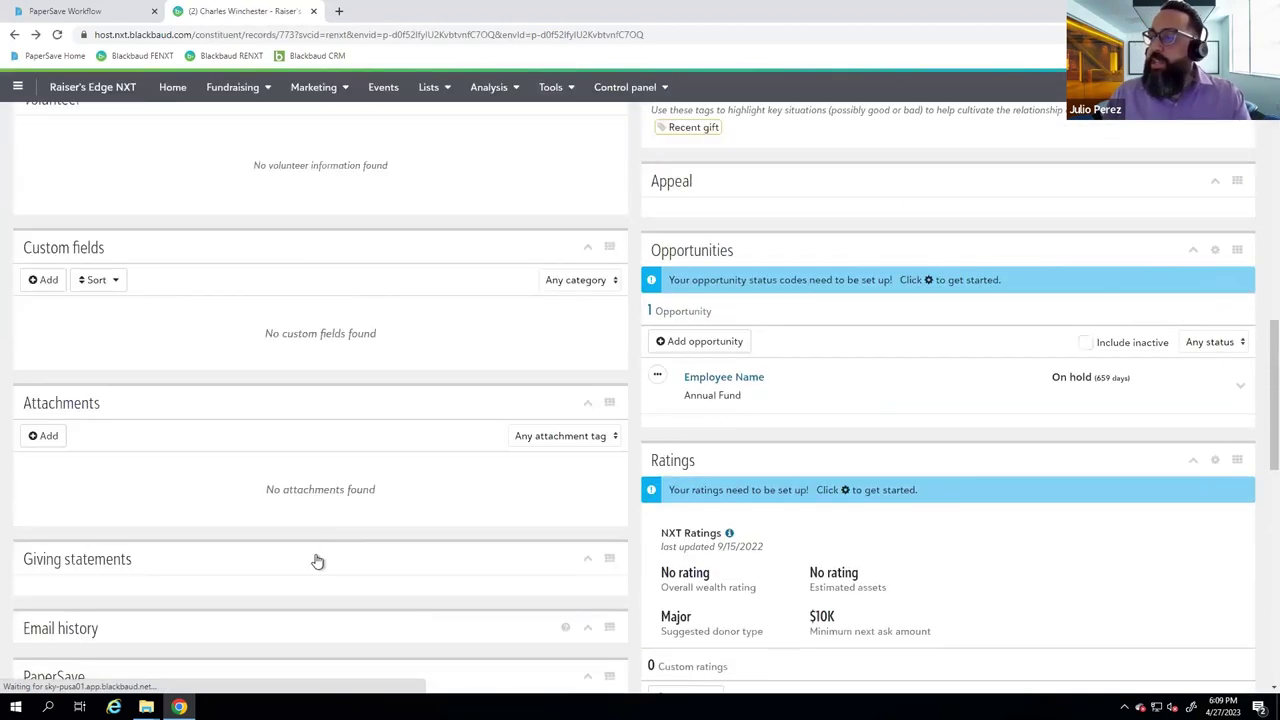
pyautogui.scroll(-2, 267, 602)
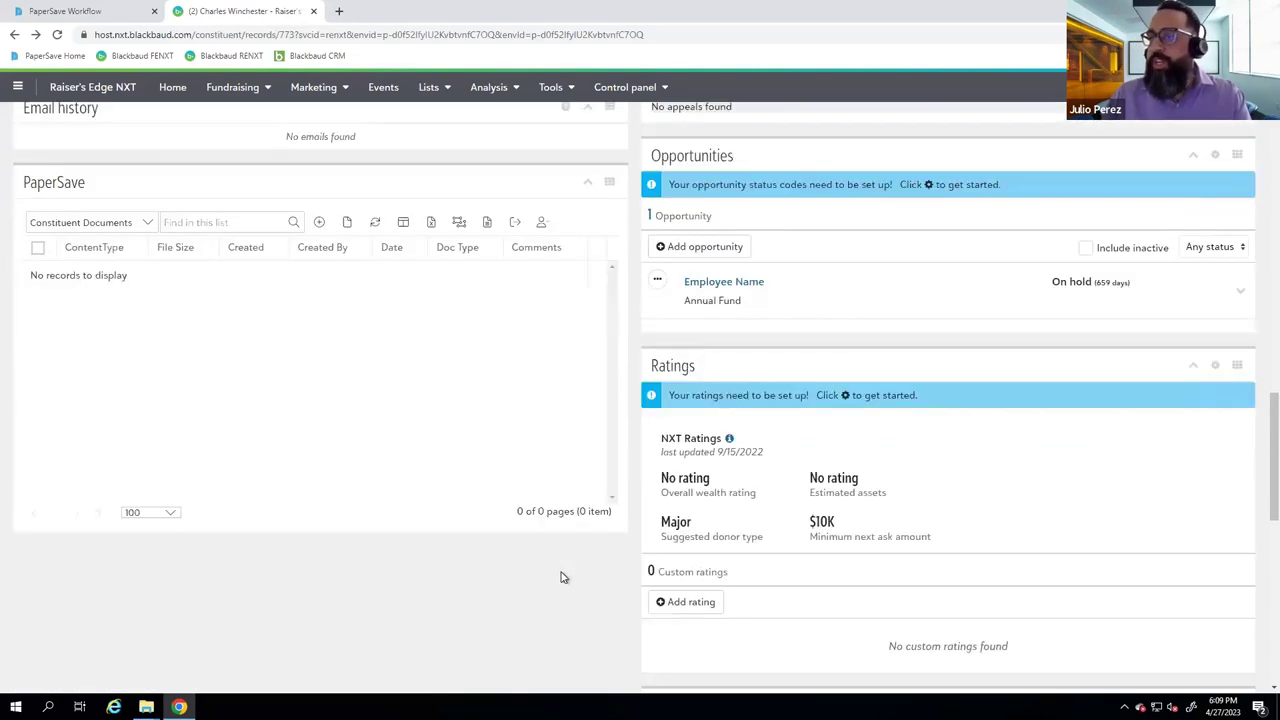
pyautogui.scroll(10, 561, 577)
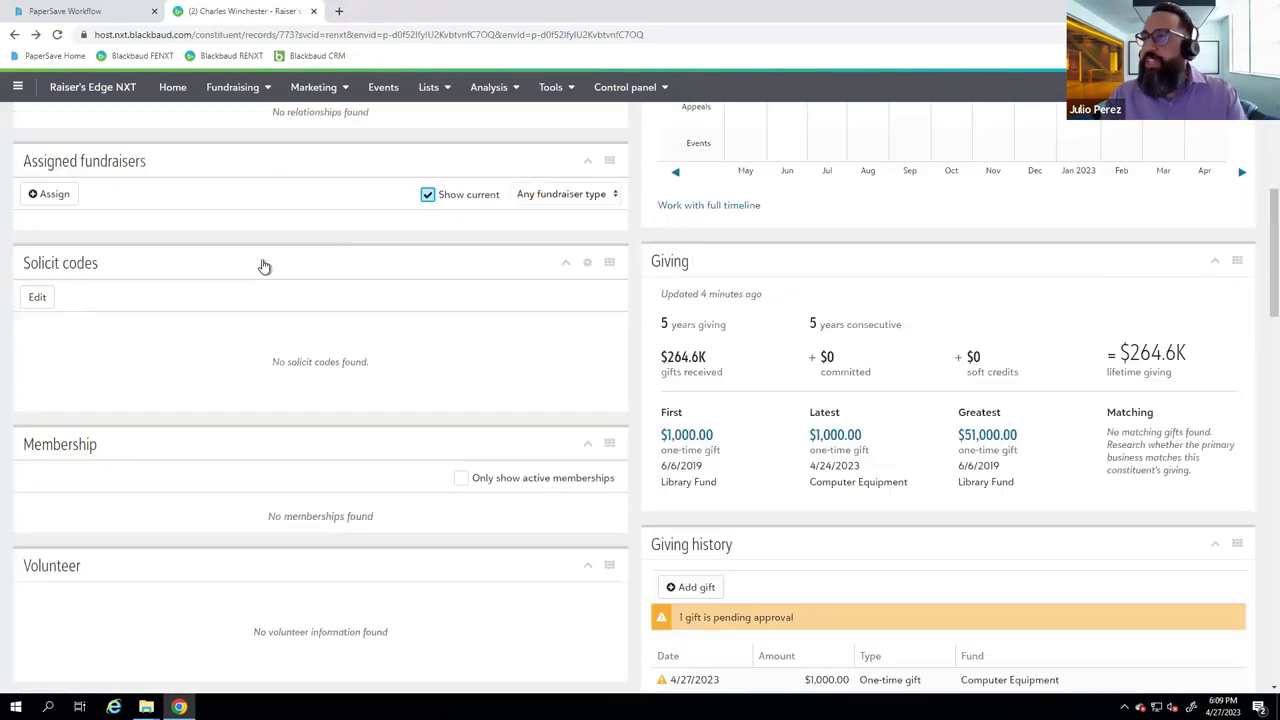
pyautogui.scroll(3, 700, 300)
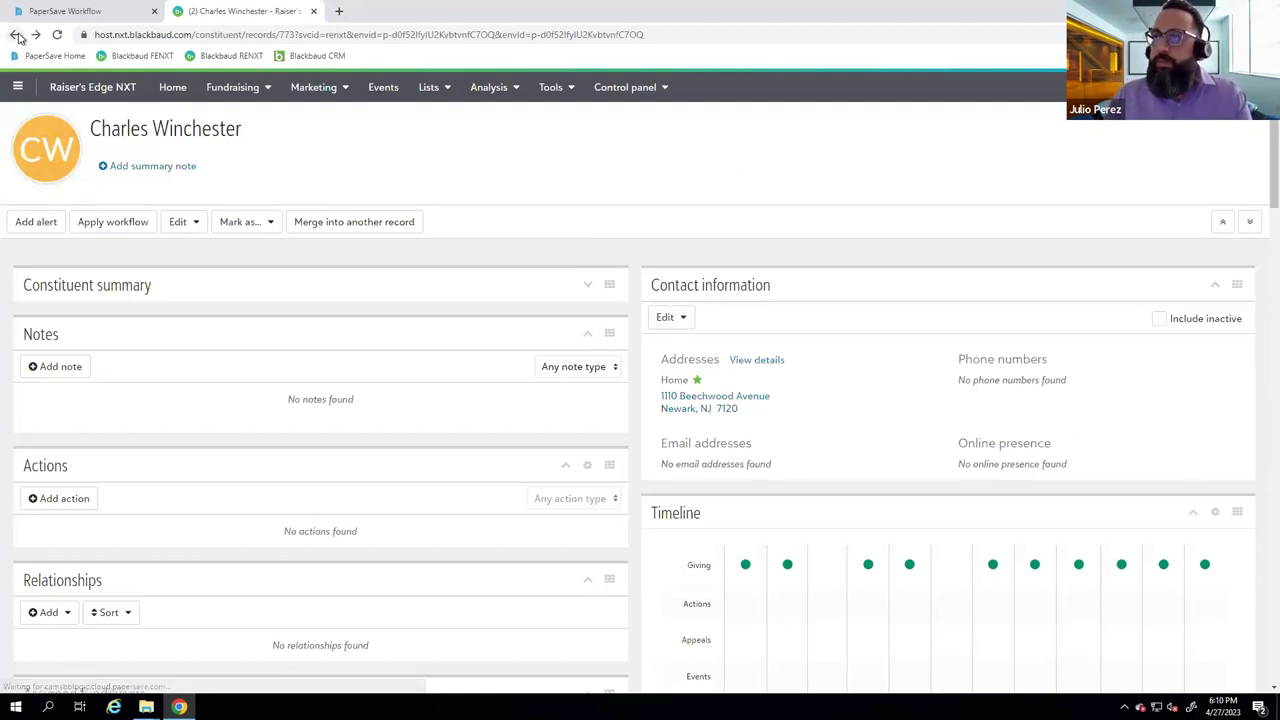
pyautogui.click(229, 87)
pyautogui.click(252, 160)
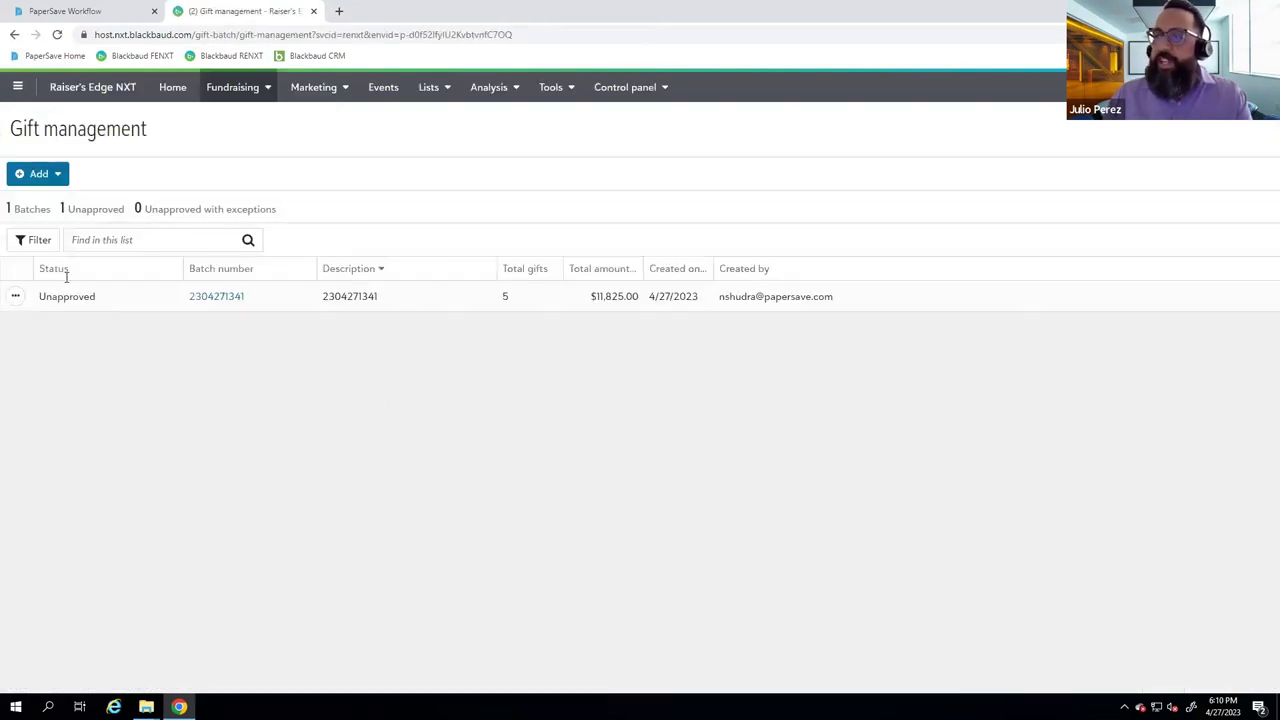
pyautogui.click(218, 296)
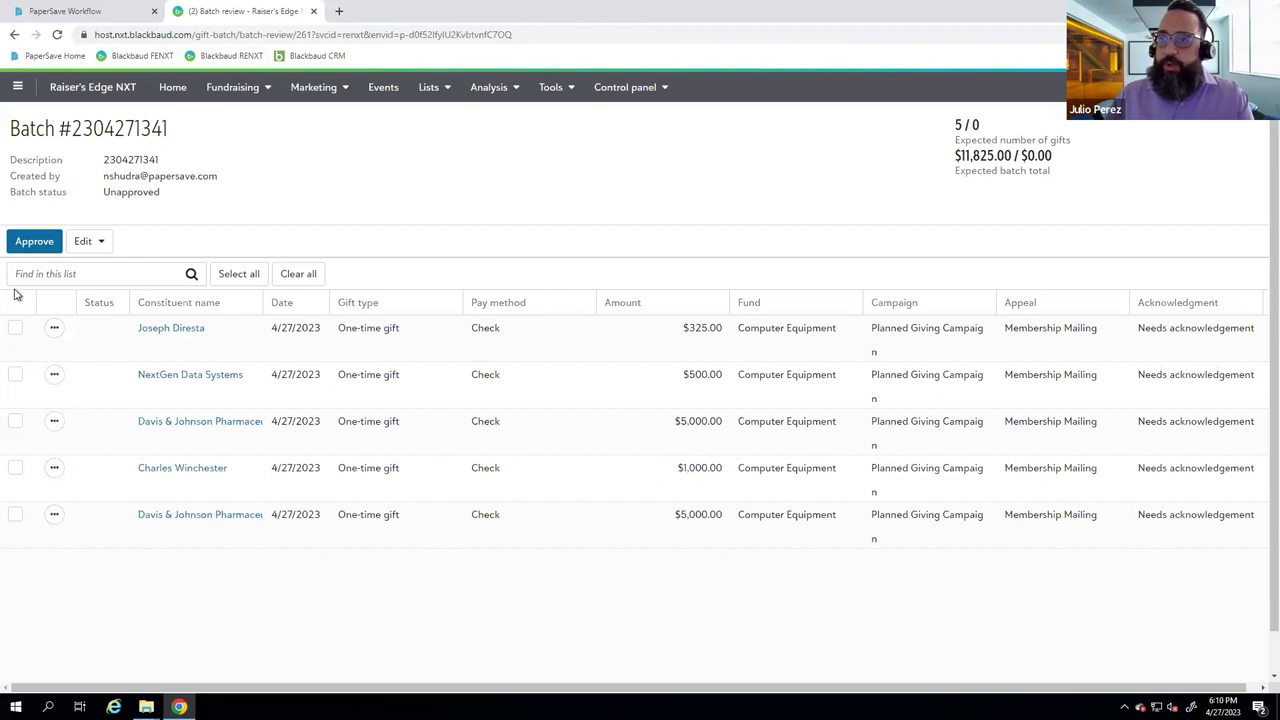
pyautogui.click(243, 276)
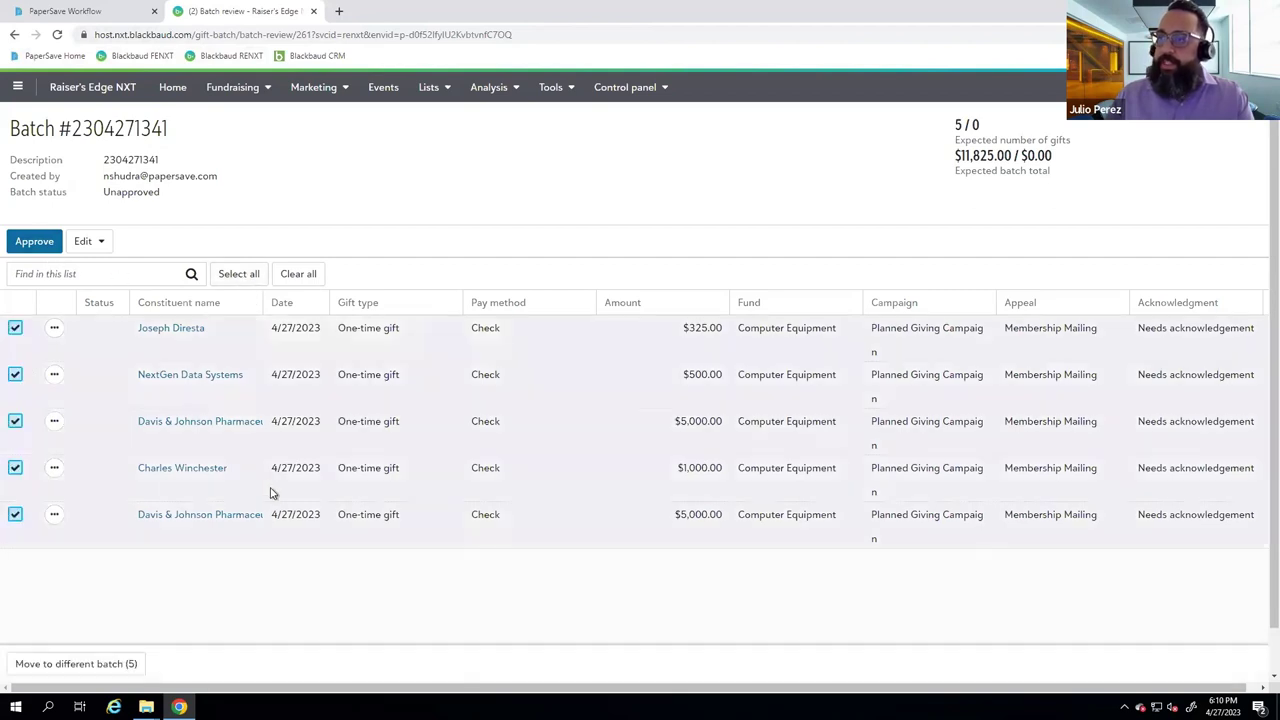
pyautogui.click(40, 241)
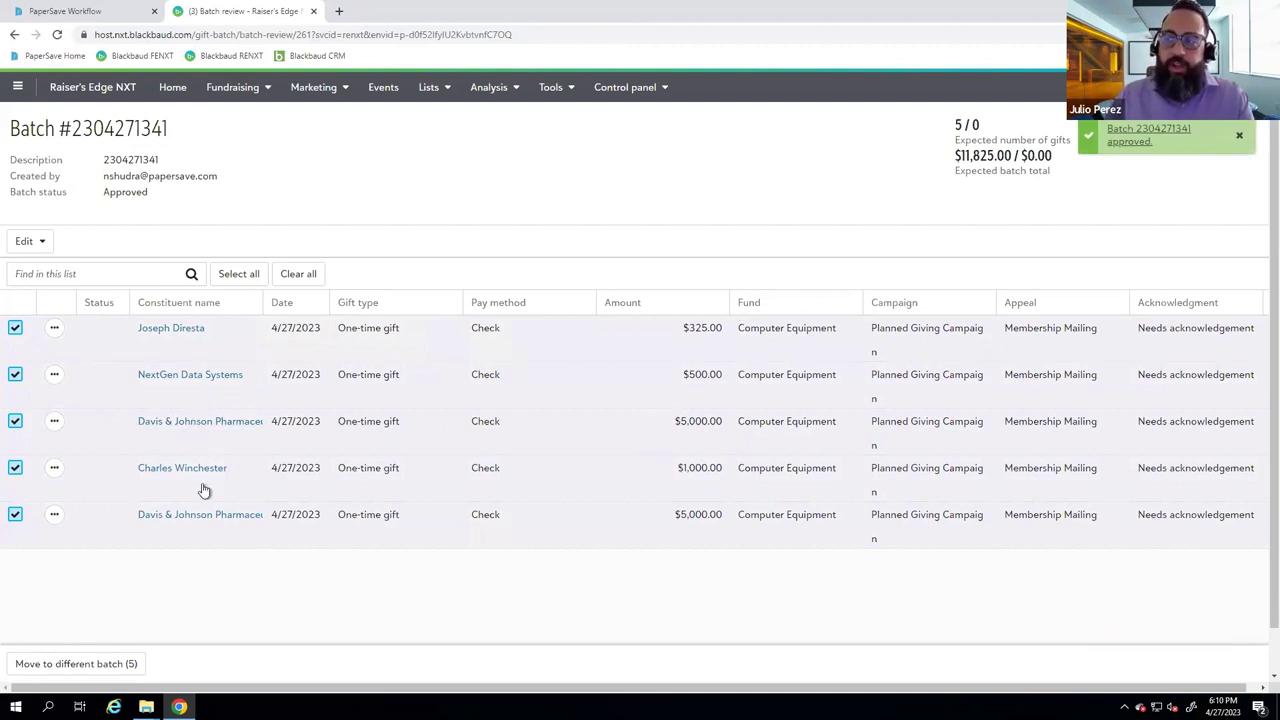
# Open the NextGen Data Systems record, view its second $500.00 gift of 4/27/2023 and check that gift's PaperSave section.
pyautogui.click(209, 376)
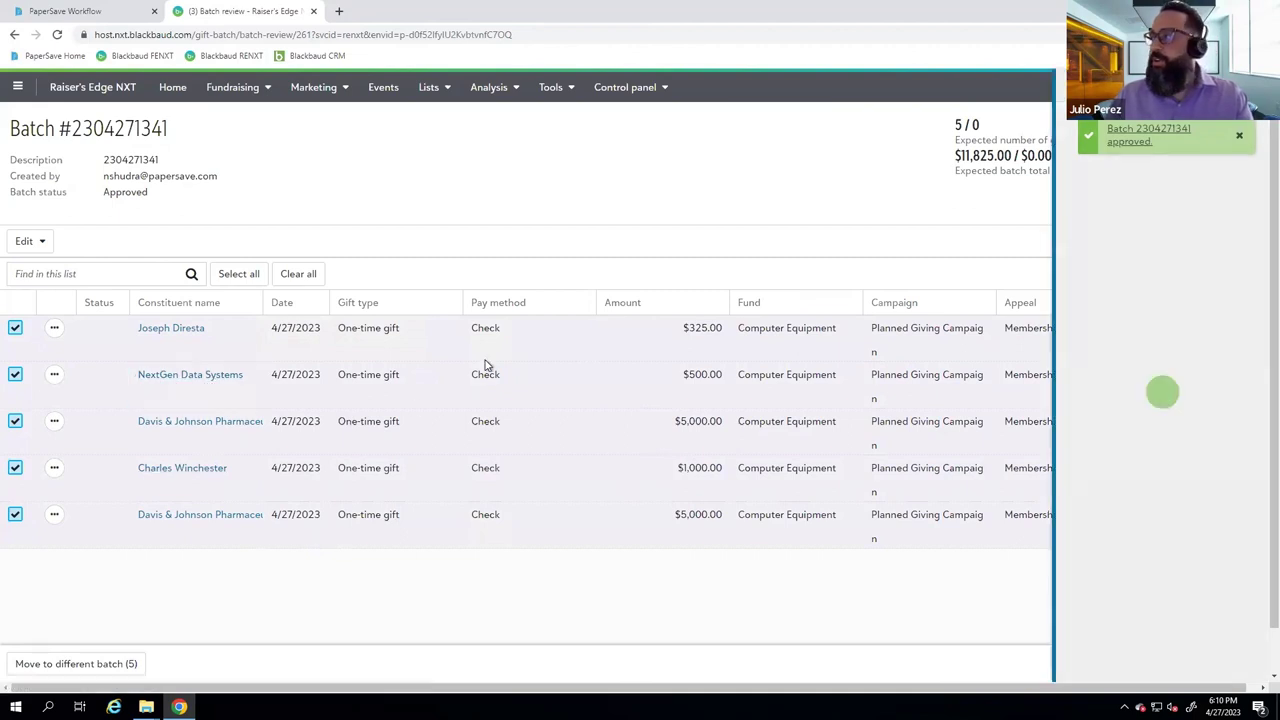
pyautogui.click(1140, 203)
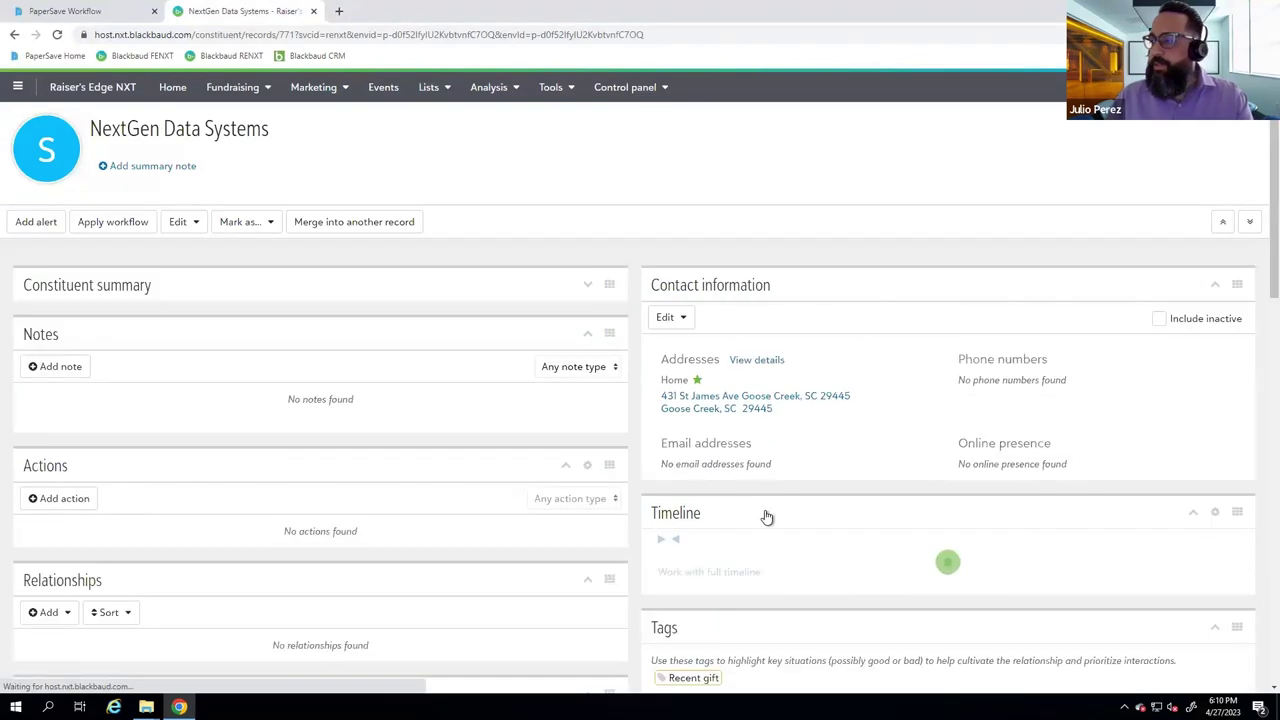
pyautogui.scroll(-5, 766, 516)
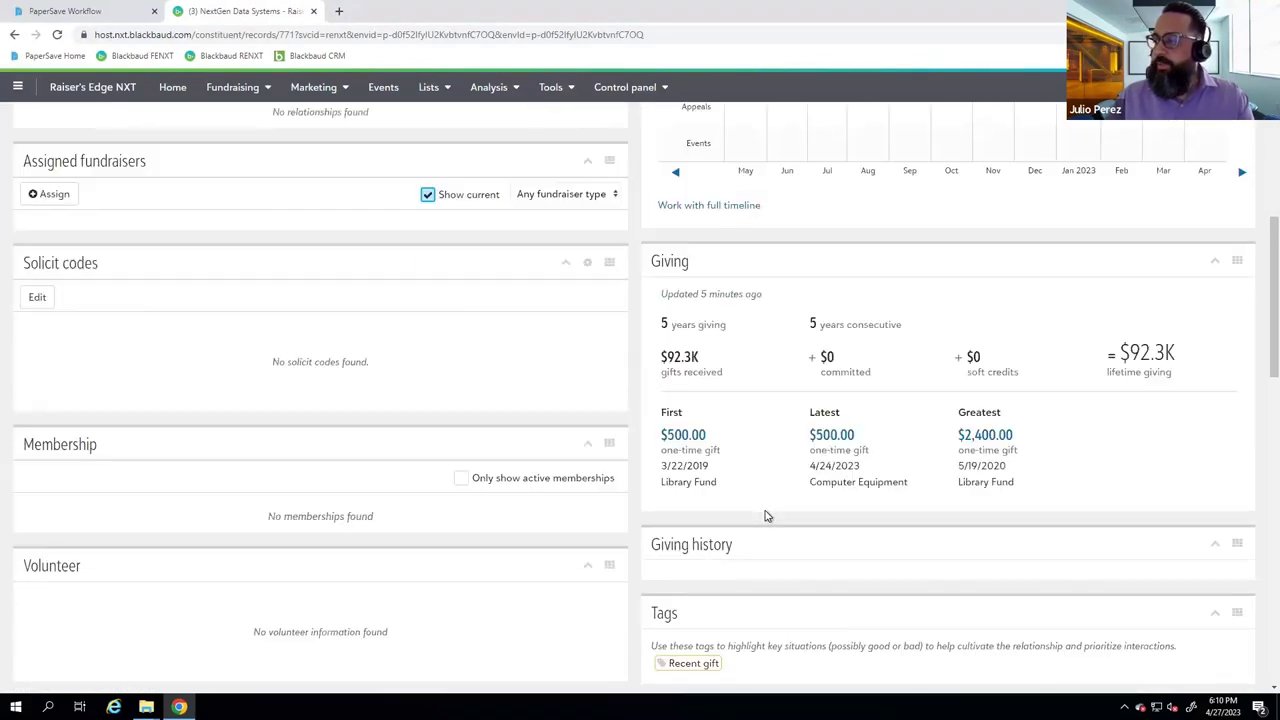
pyautogui.scroll(-2, 766, 516)
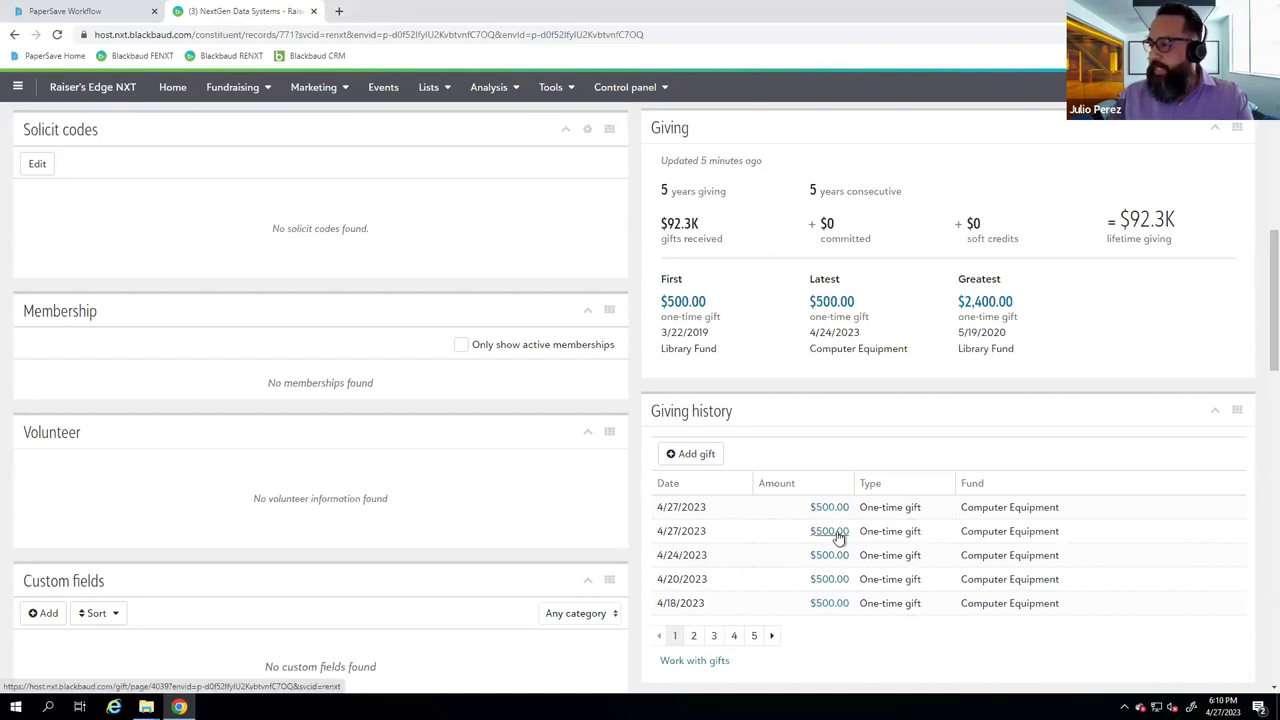
pyautogui.click(828, 531)
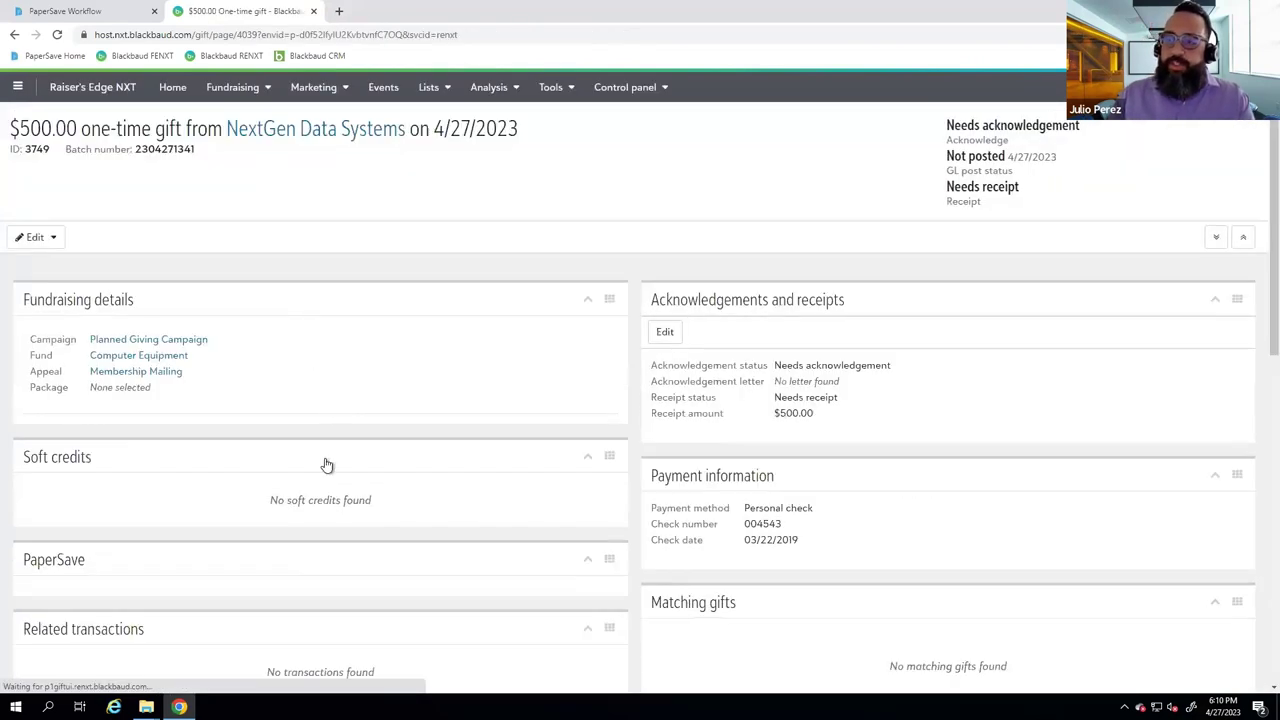
pyautogui.scroll(-3, 324, 464)
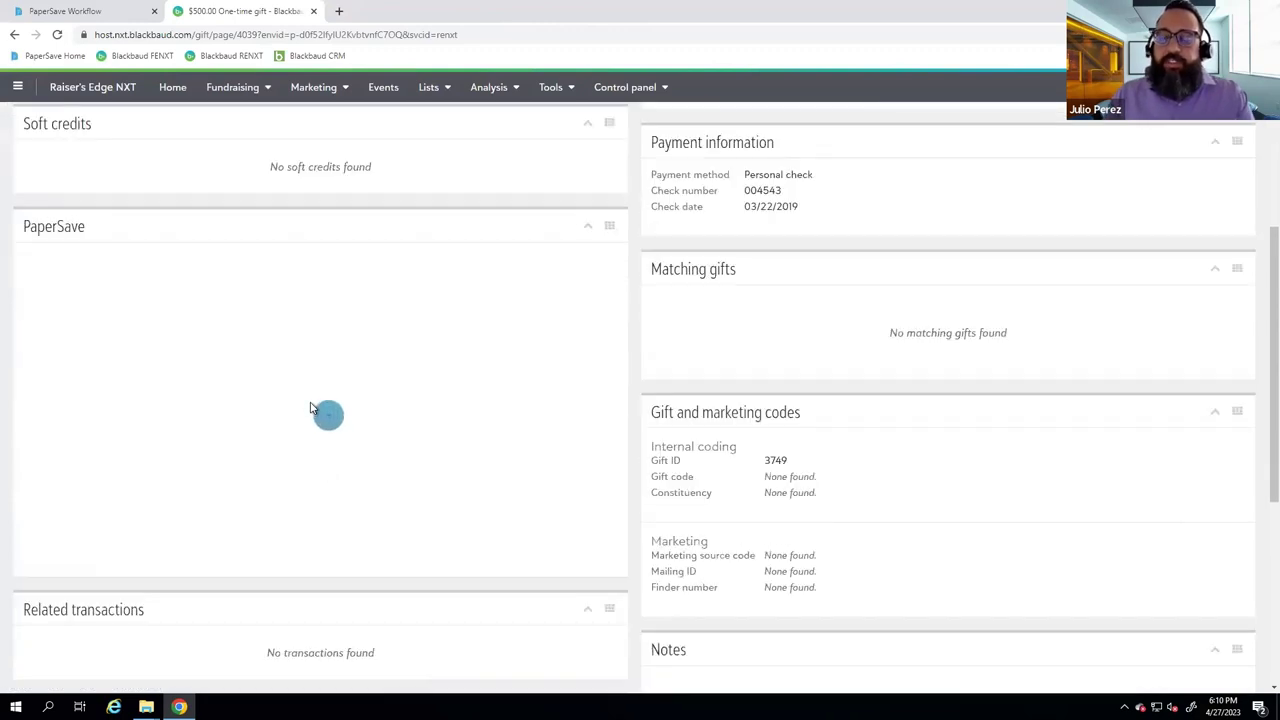
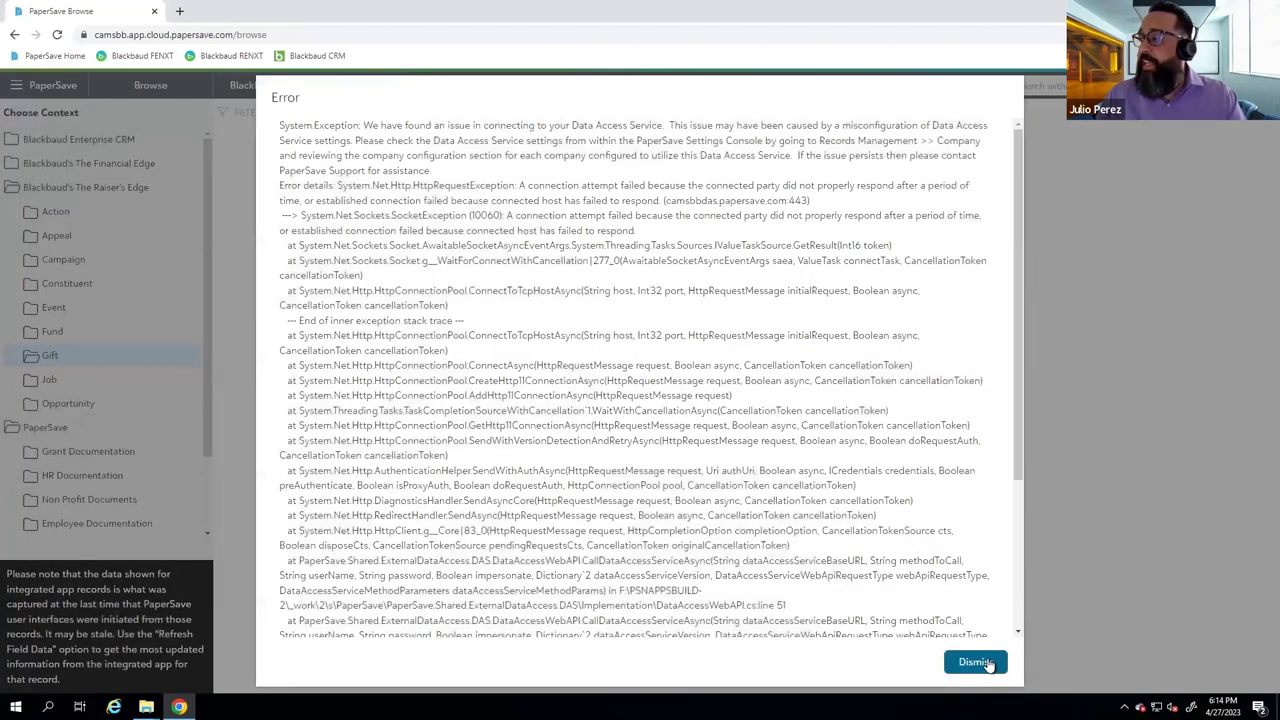
# Dismiss the error in PaperSave Browse and list The Raiser's Edge Action records for the PAPERSAVE SALES company.
pyautogui.click(988, 664)
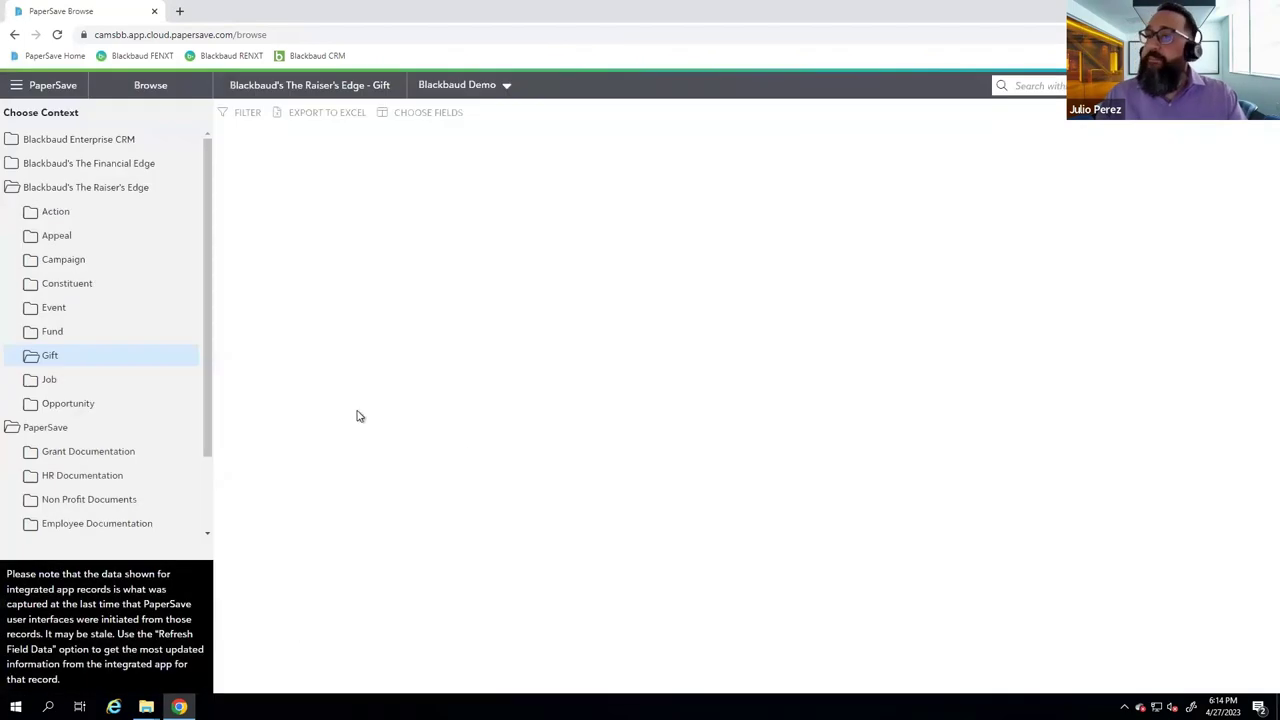
pyautogui.click(48, 216)
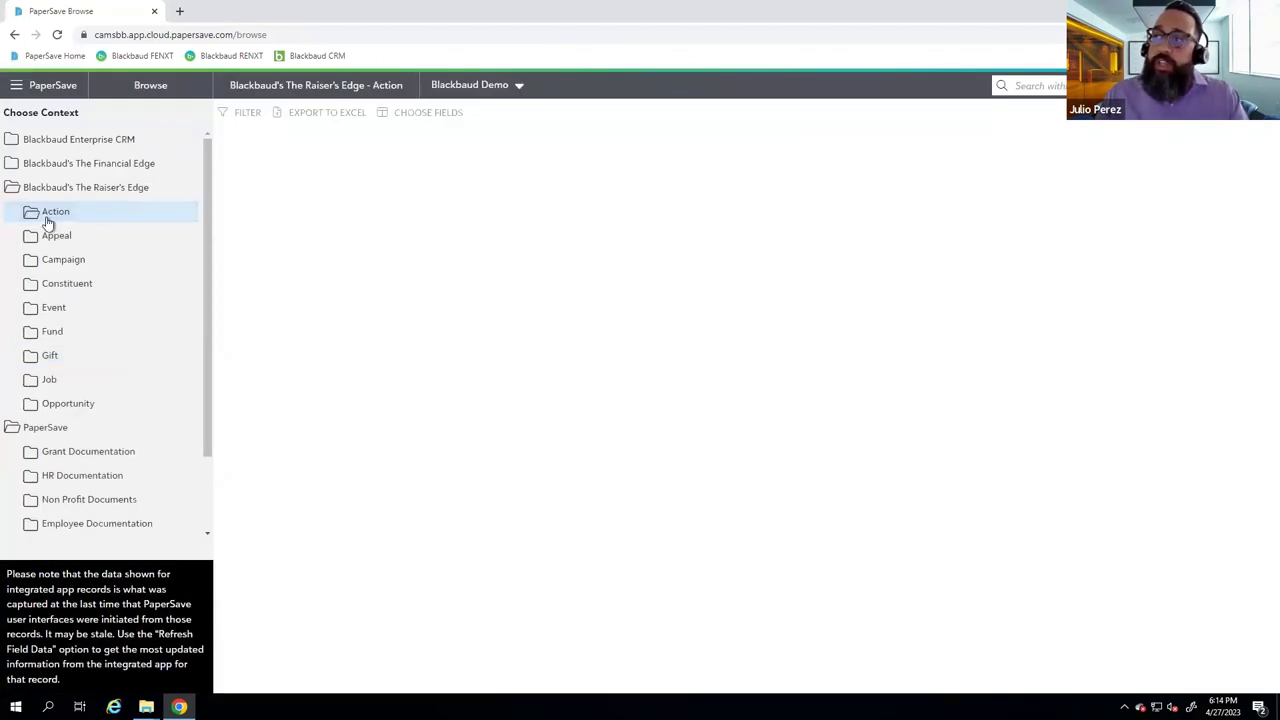
pyautogui.click(494, 100)
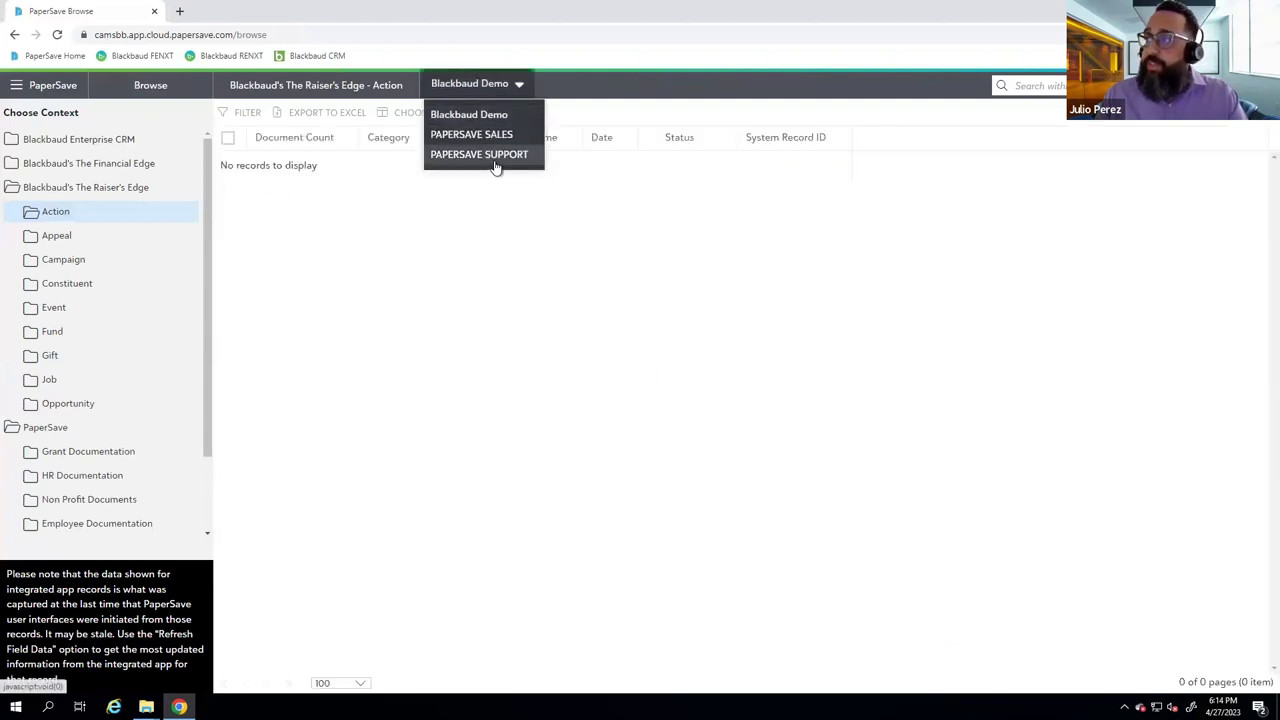
pyautogui.click(497, 134)
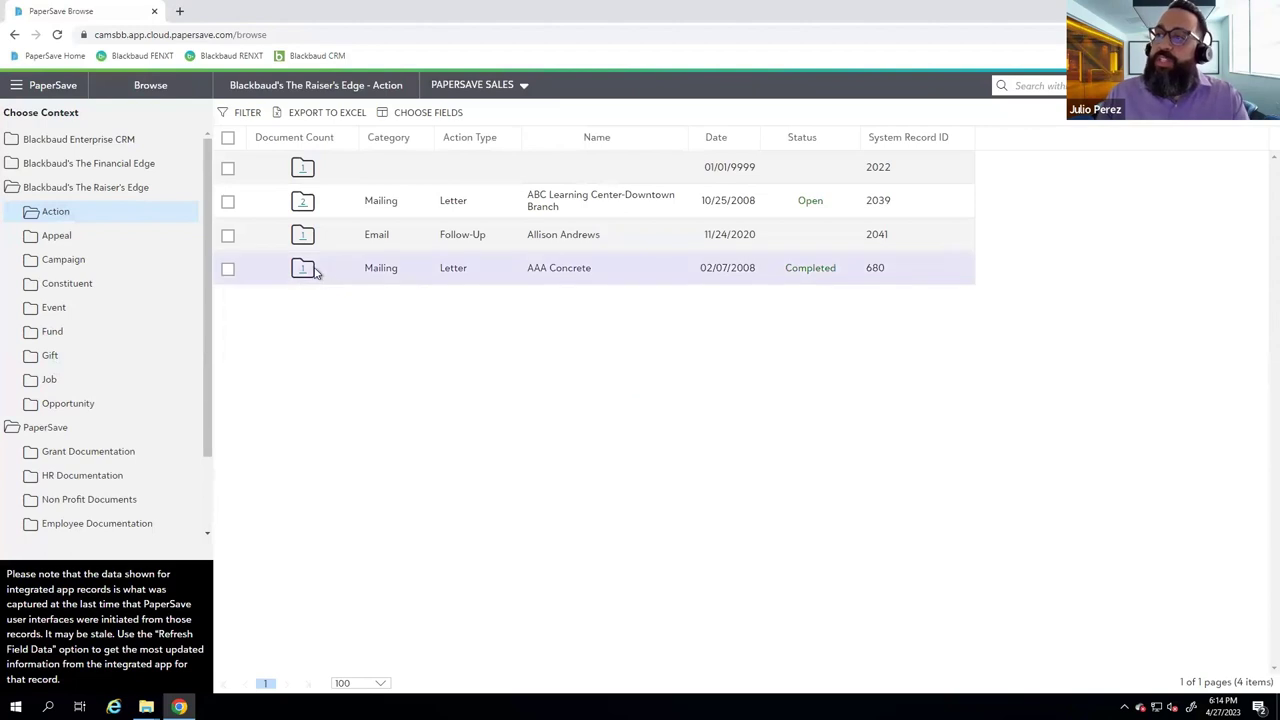
# Open the AAA Concrete action's documents, select all of them, view the sharing options and leave the document list.
pyautogui.click(303, 272)
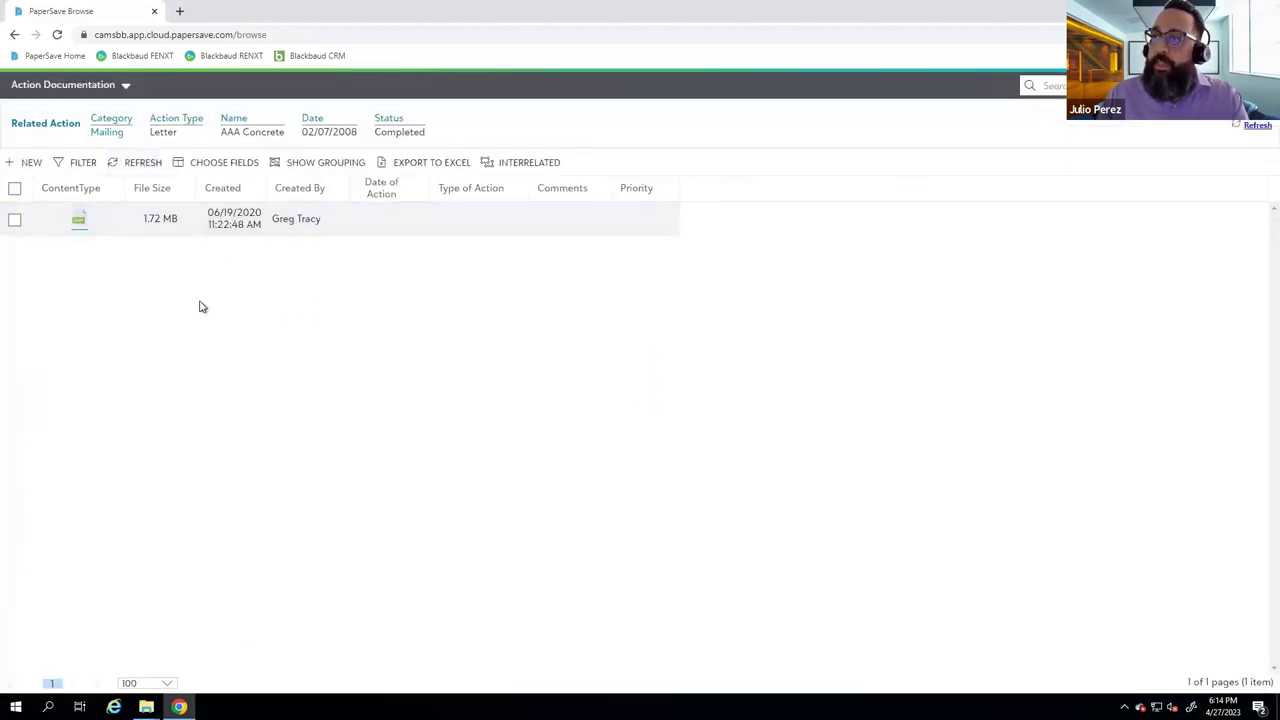
pyautogui.click(14, 189)
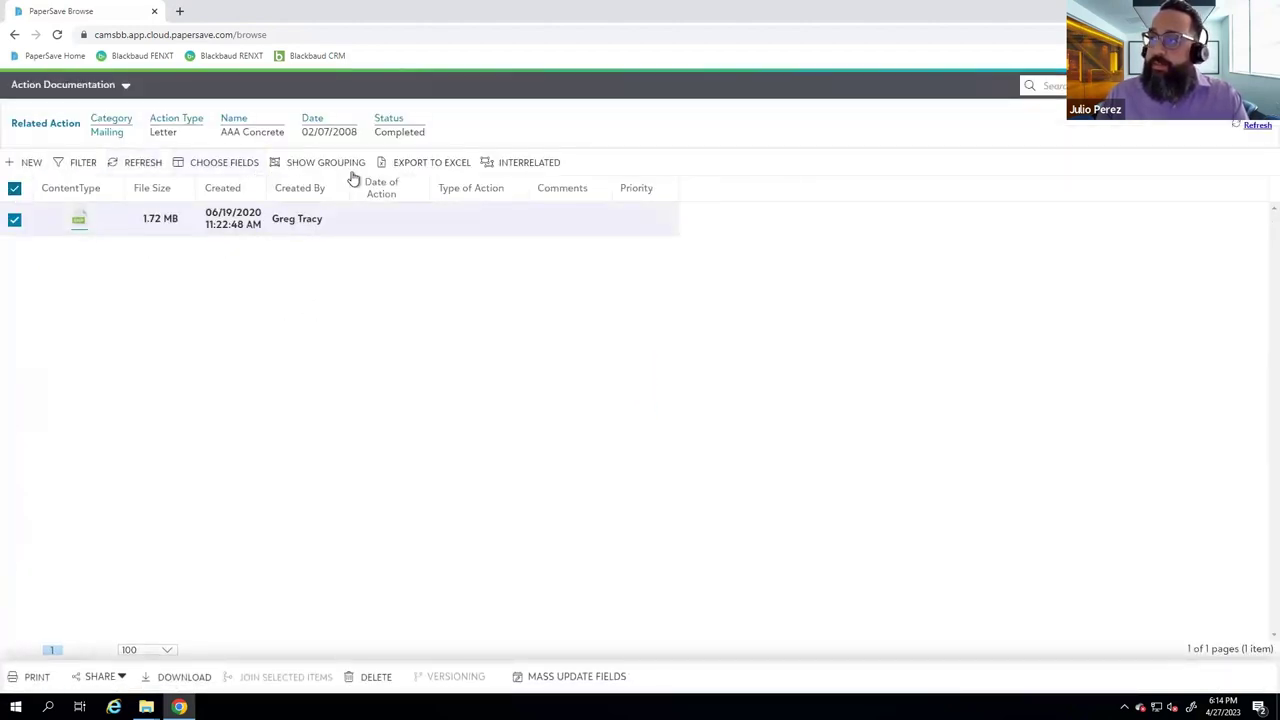
pyautogui.click(115, 677)
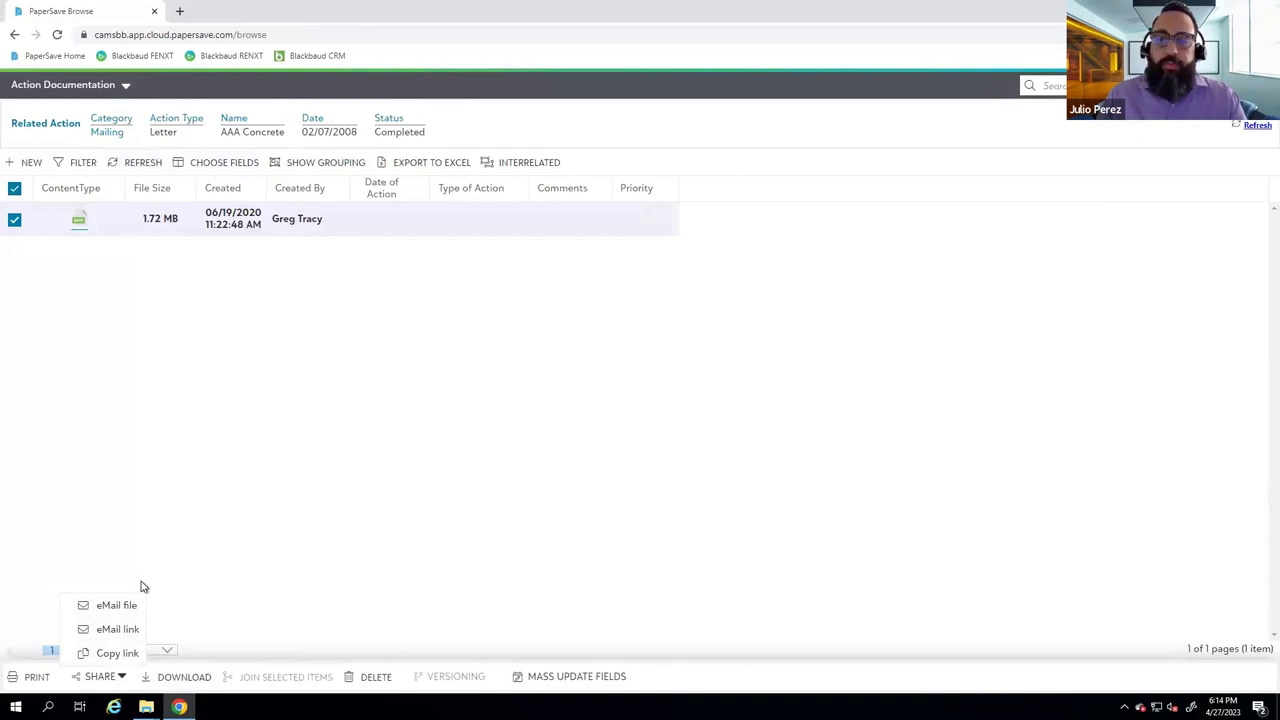
pyautogui.click(15, 35)
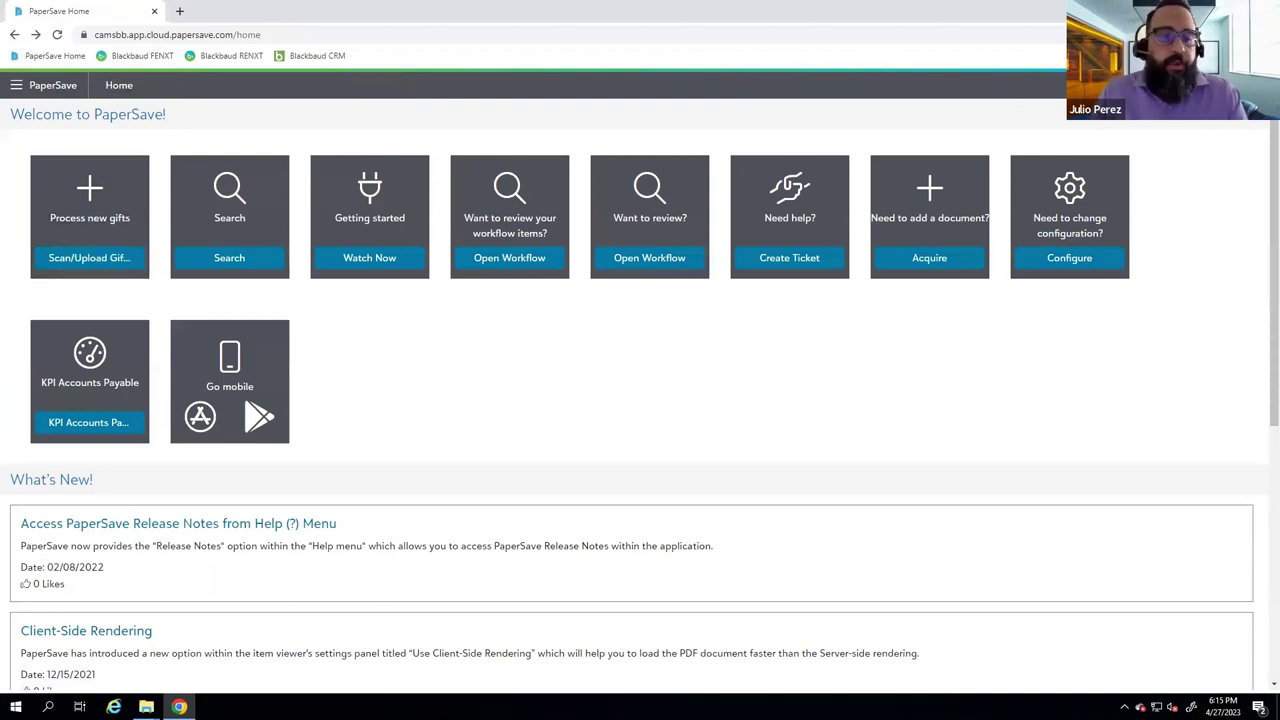
pyautogui.hotkey('alt', 'Tab')
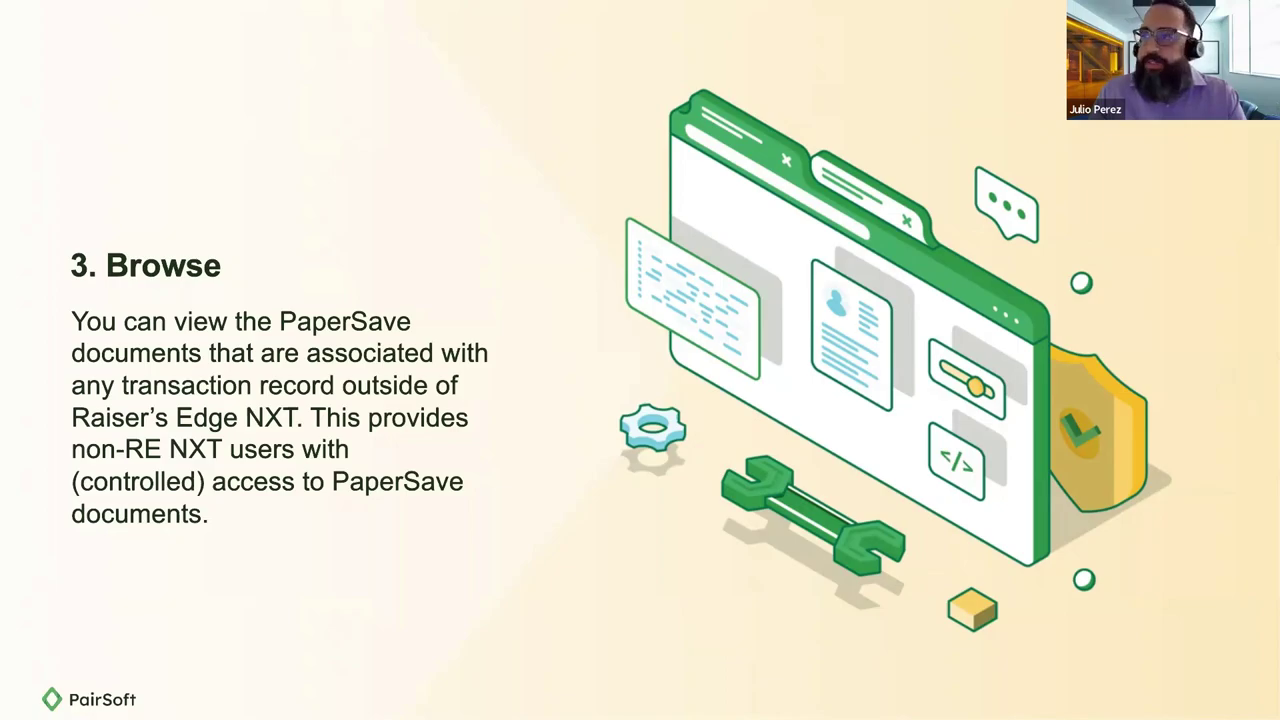
pyautogui.press('Right')
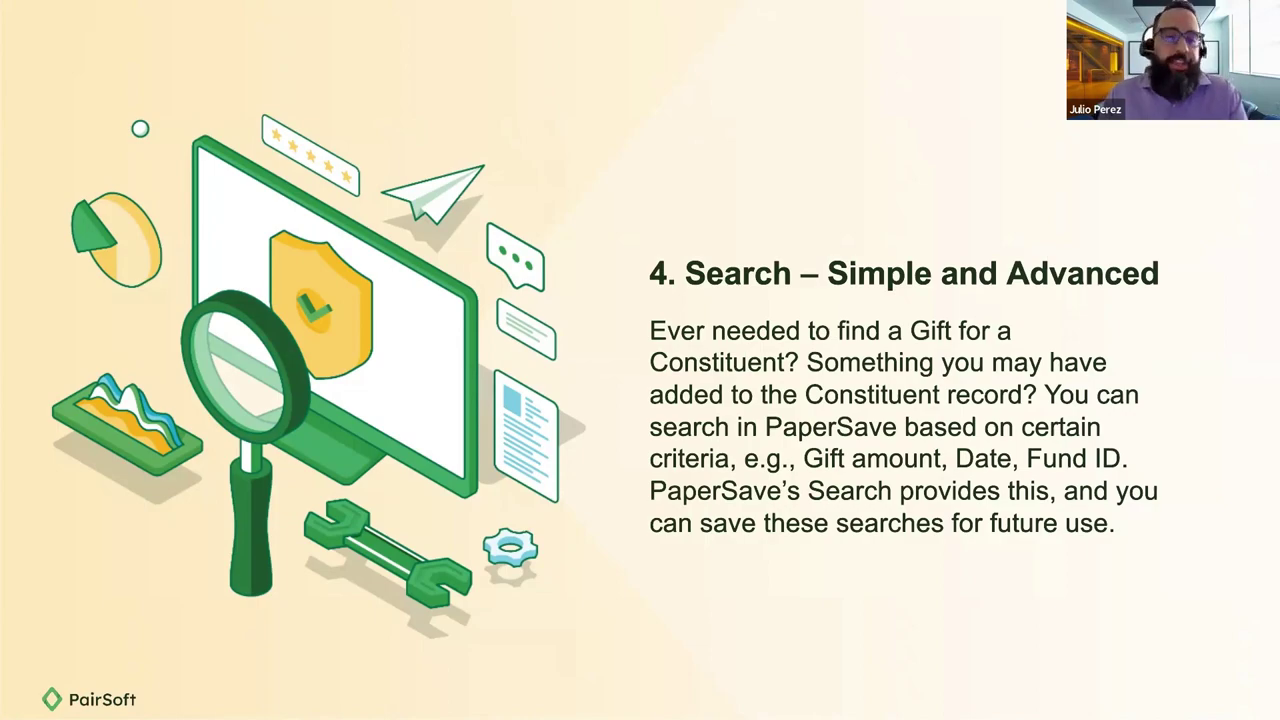
pyautogui.hotkey('alt', 'Tab')
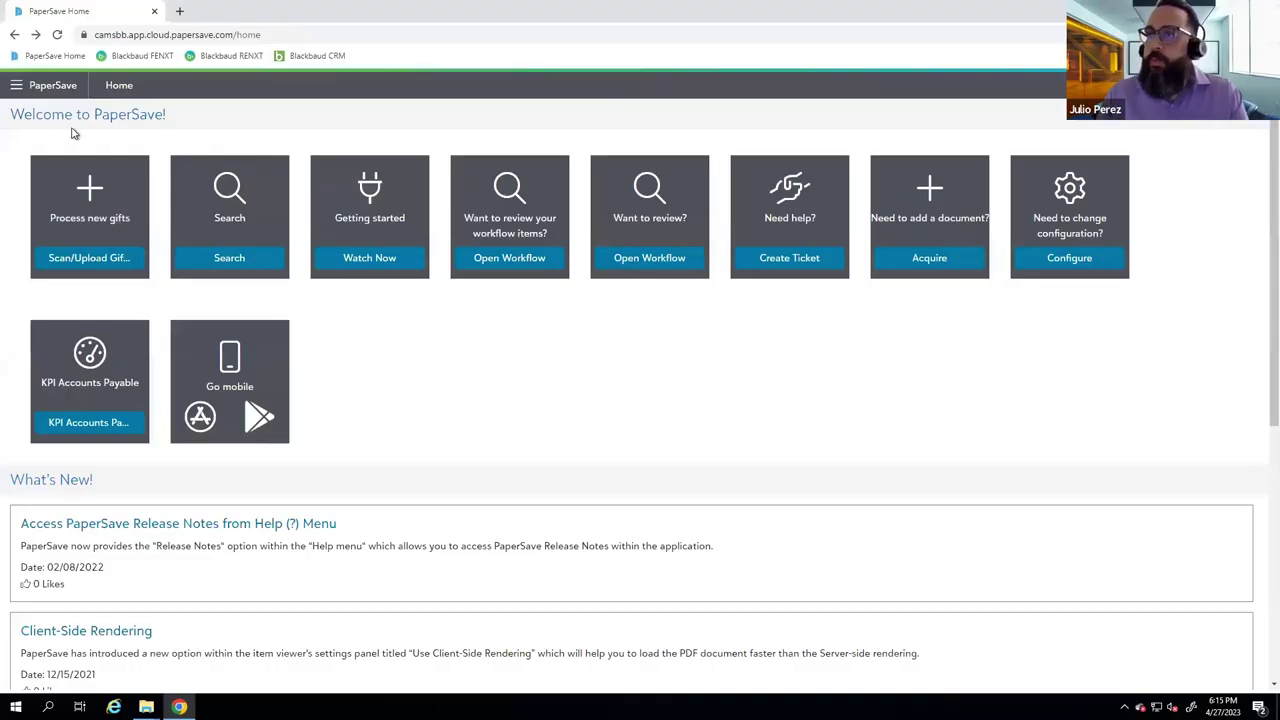
pyautogui.click(16, 88)
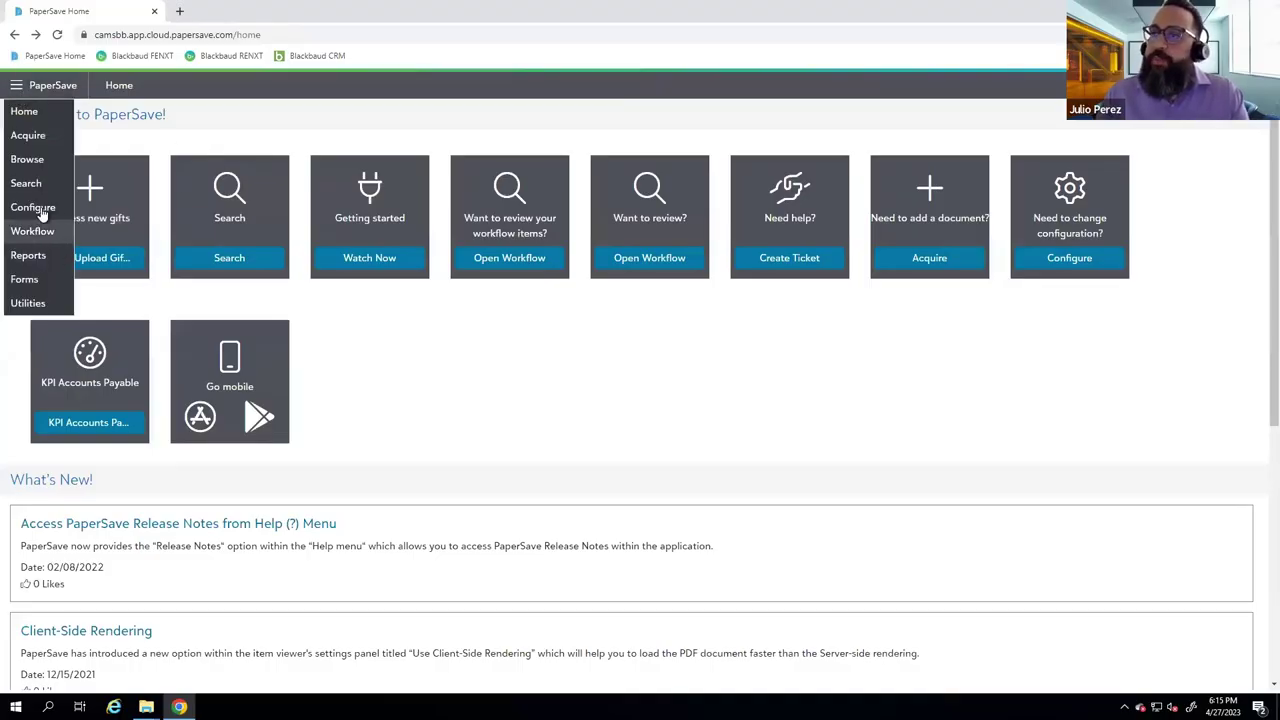
pyautogui.click(36, 181)
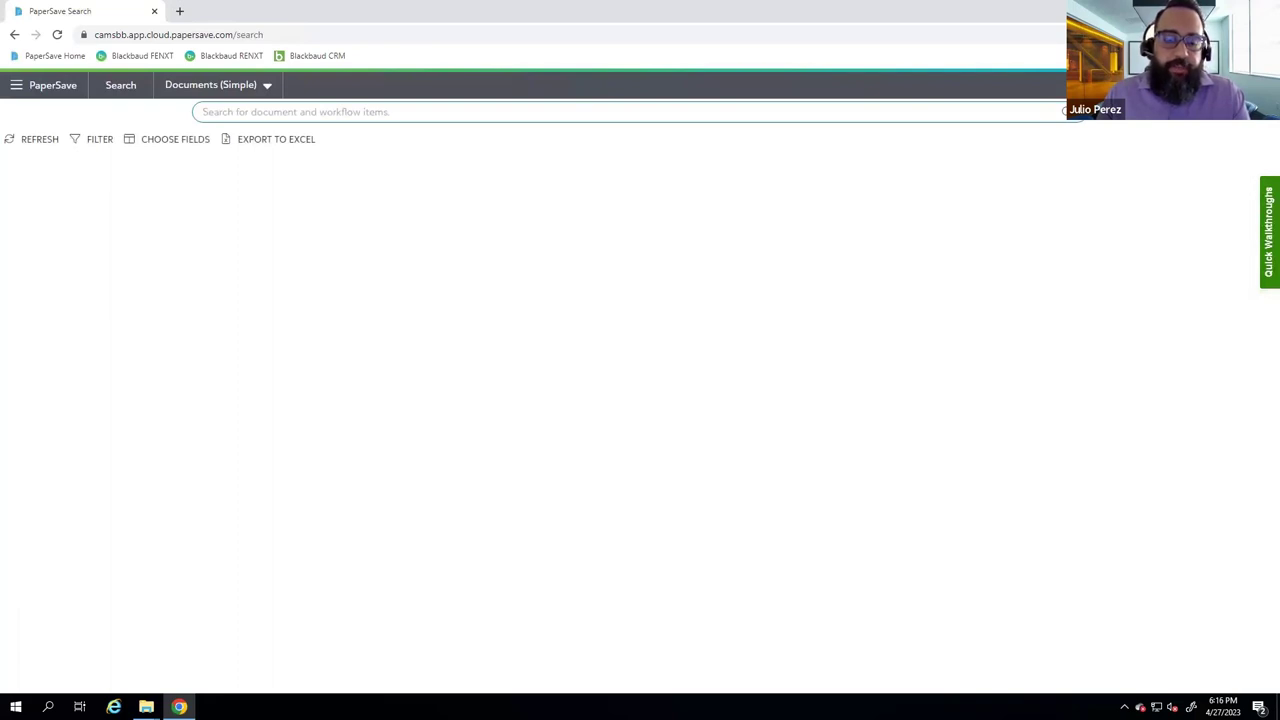
pyautogui.click(304, 112)
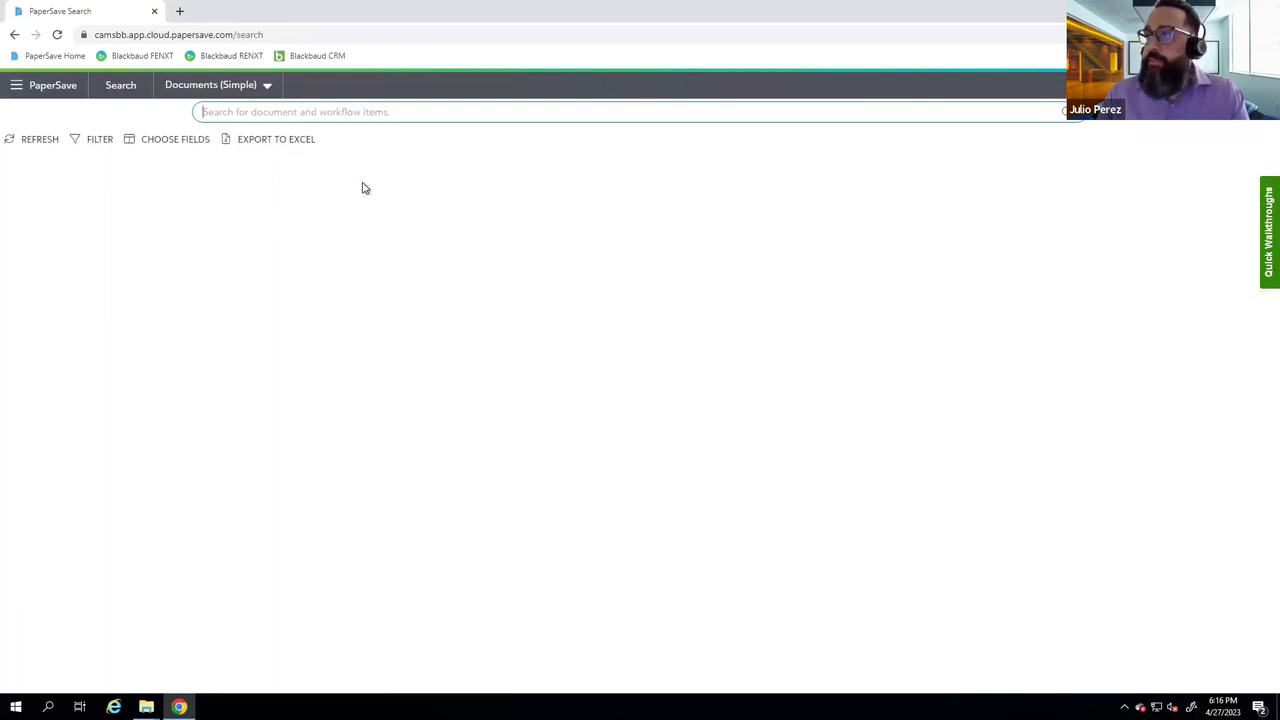
pyautogui.hotkey('ctrl', 'v')
pyautogui.press('Return')
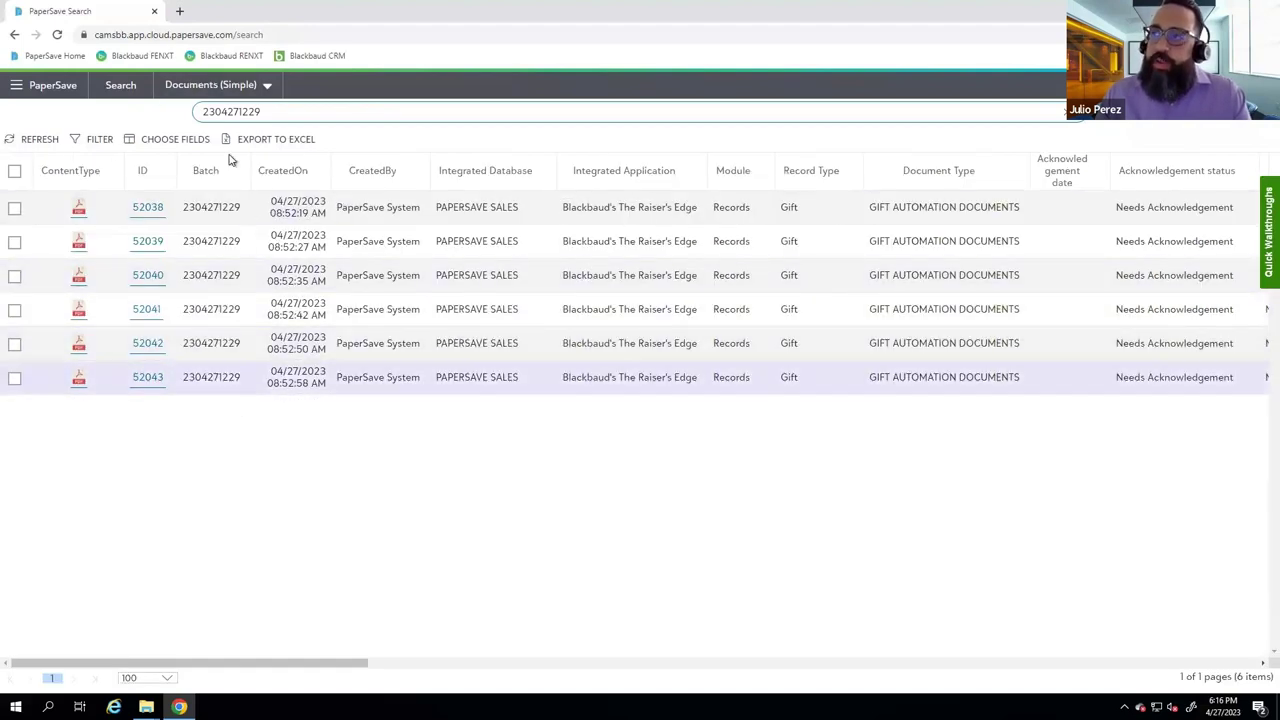
pyautogui.doubleClick(266, 111)
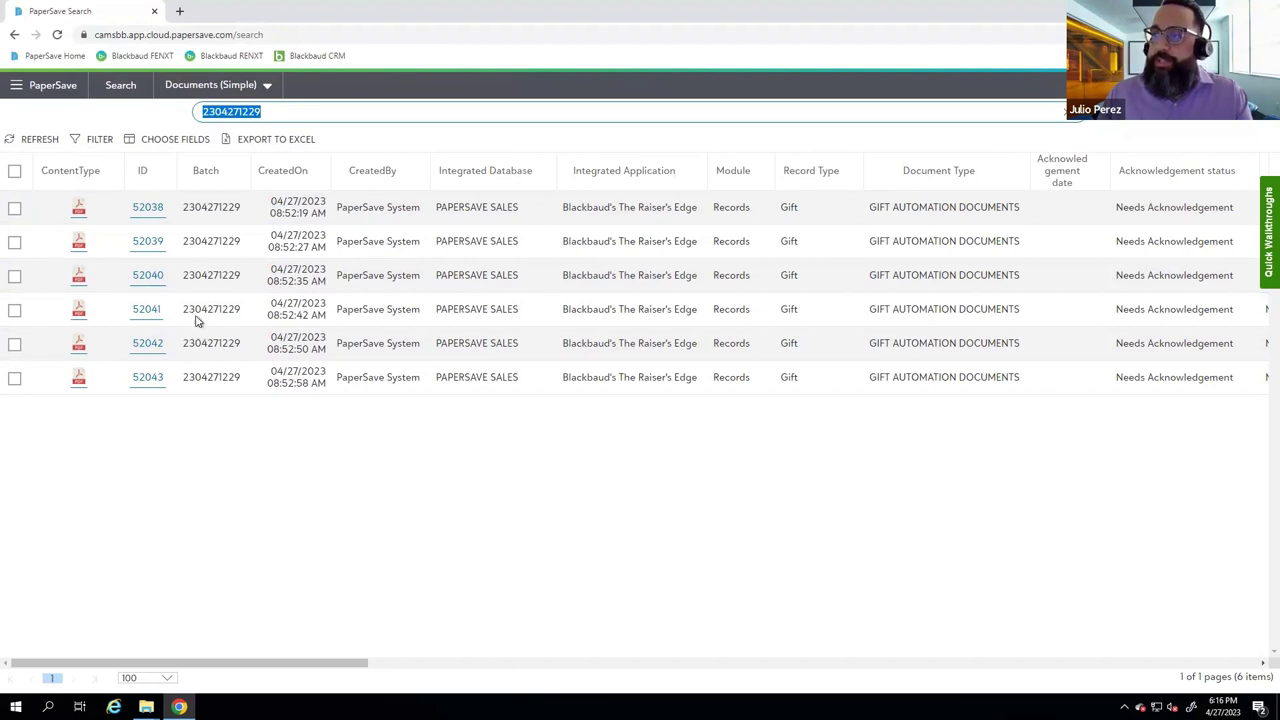
# Open document 52038 from the search results and view its workflow item history.
pyautogui.click(155, 214)
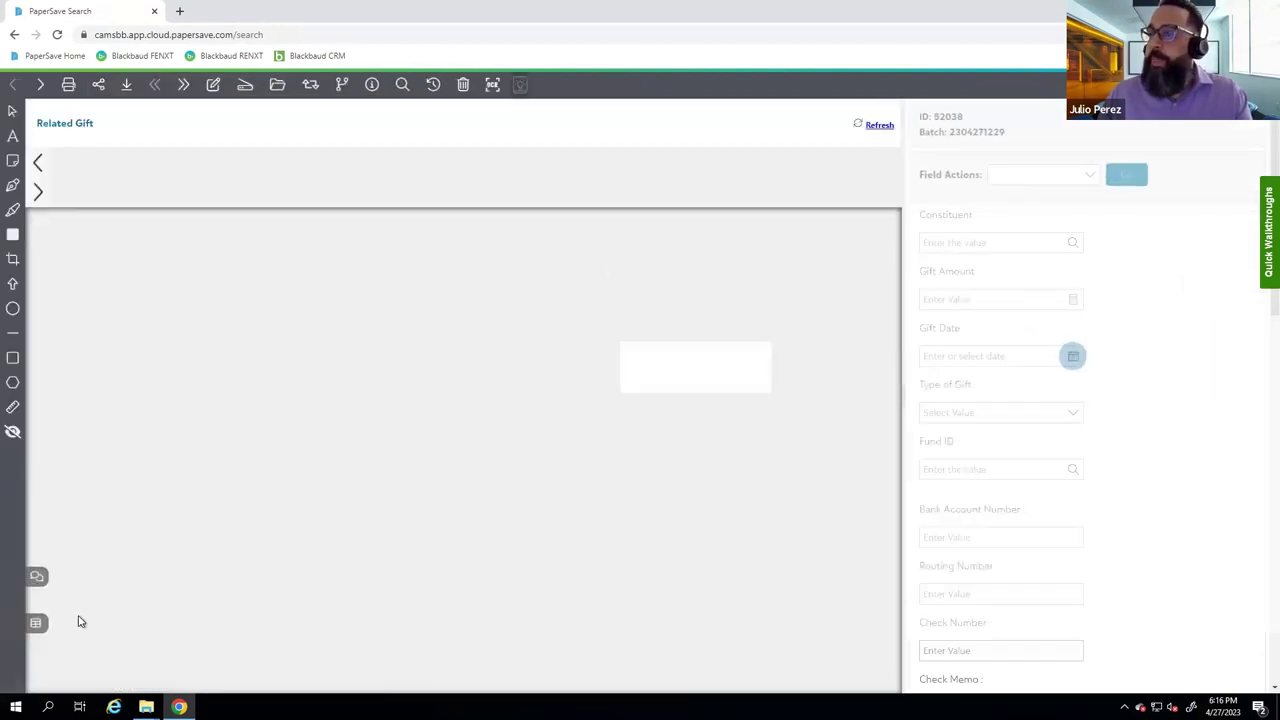
pyautogui.click(36, 576)
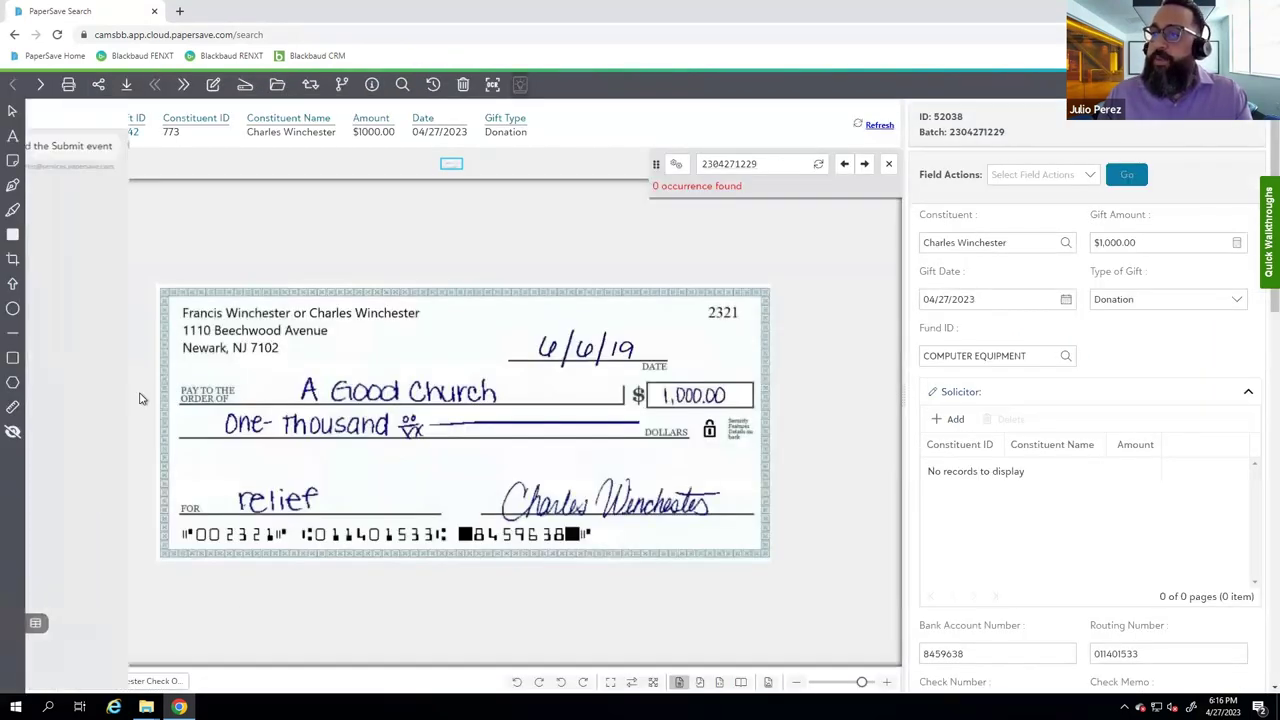
pyautogui.click(189, 113)
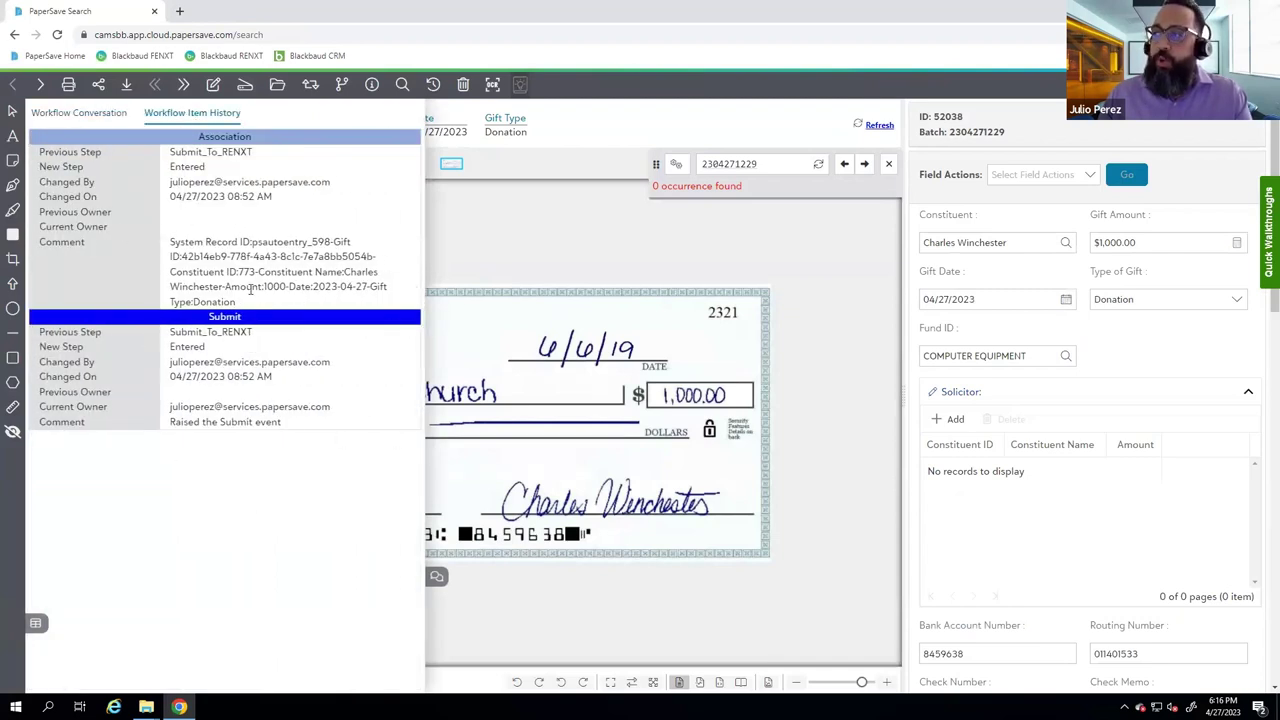
pyautogui.click(615, 248)
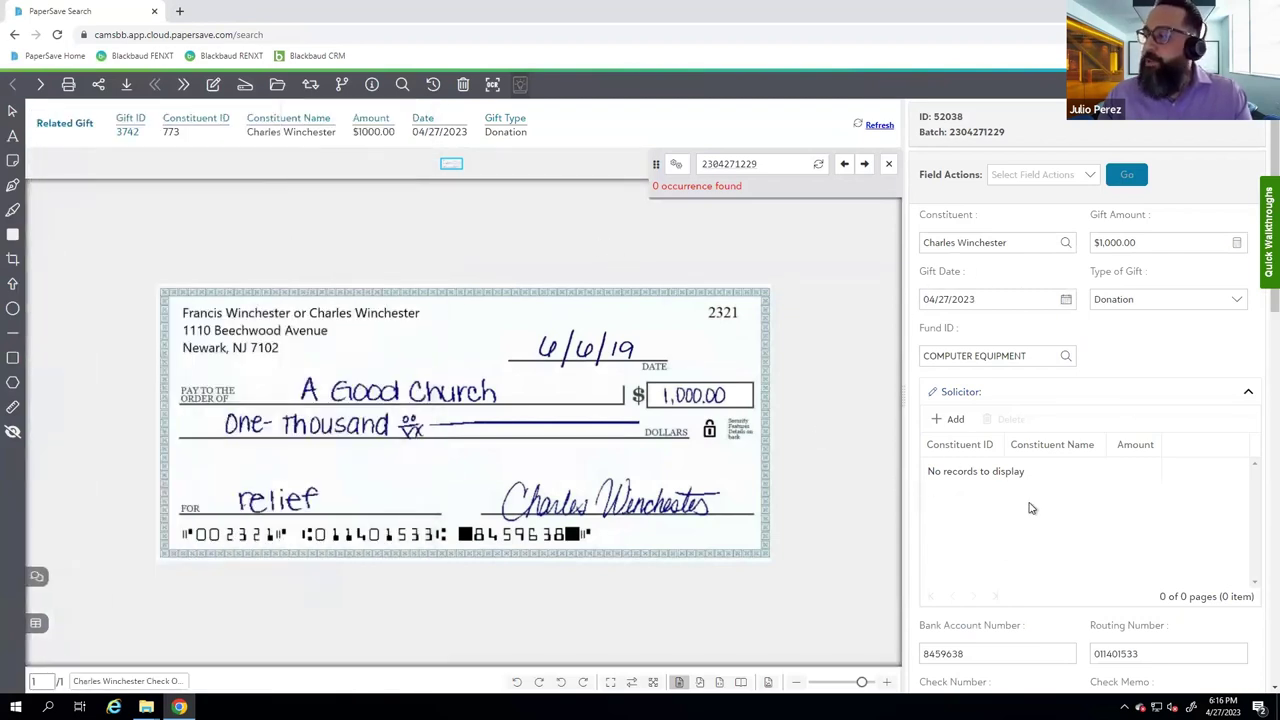
# Look through the document's gift fields, dismiss the in-document text search and return to the search results.
pyautogui.scroll(-2, 1029, 509)
pyautogui.scroll(-3, 1073, 605)
pyautogui.scroll(6, 1150, 480)
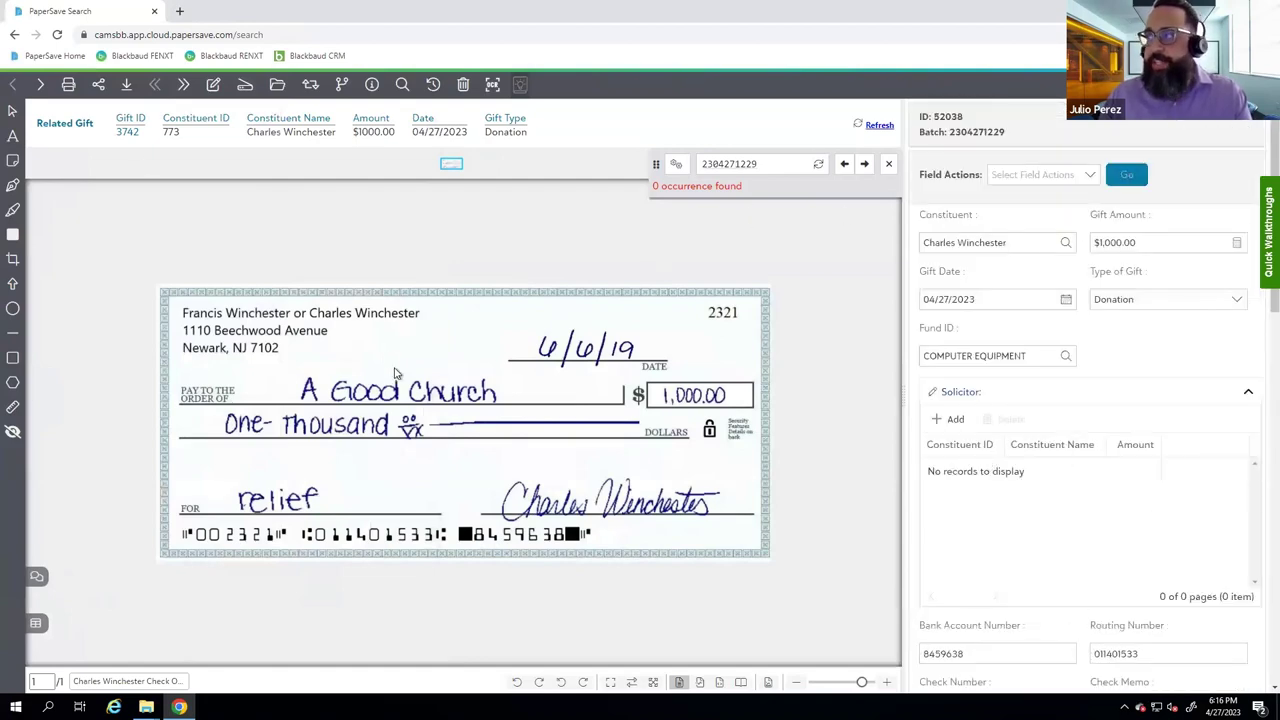
pyautogui.click(888, 163)
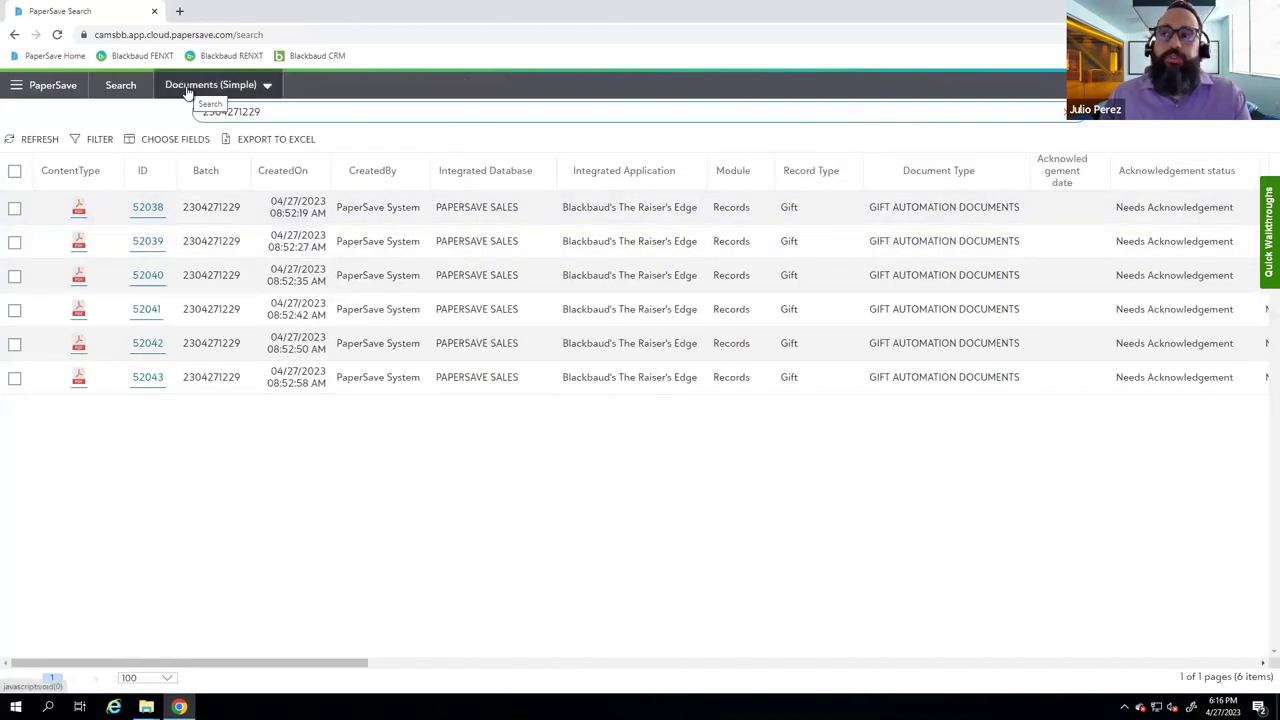
# Switch to the advanced document search and choose GIFT AUTOMATION DOCUMENTS under The Raiser's Edge Gift records.
pyautogui.click(267, 86)
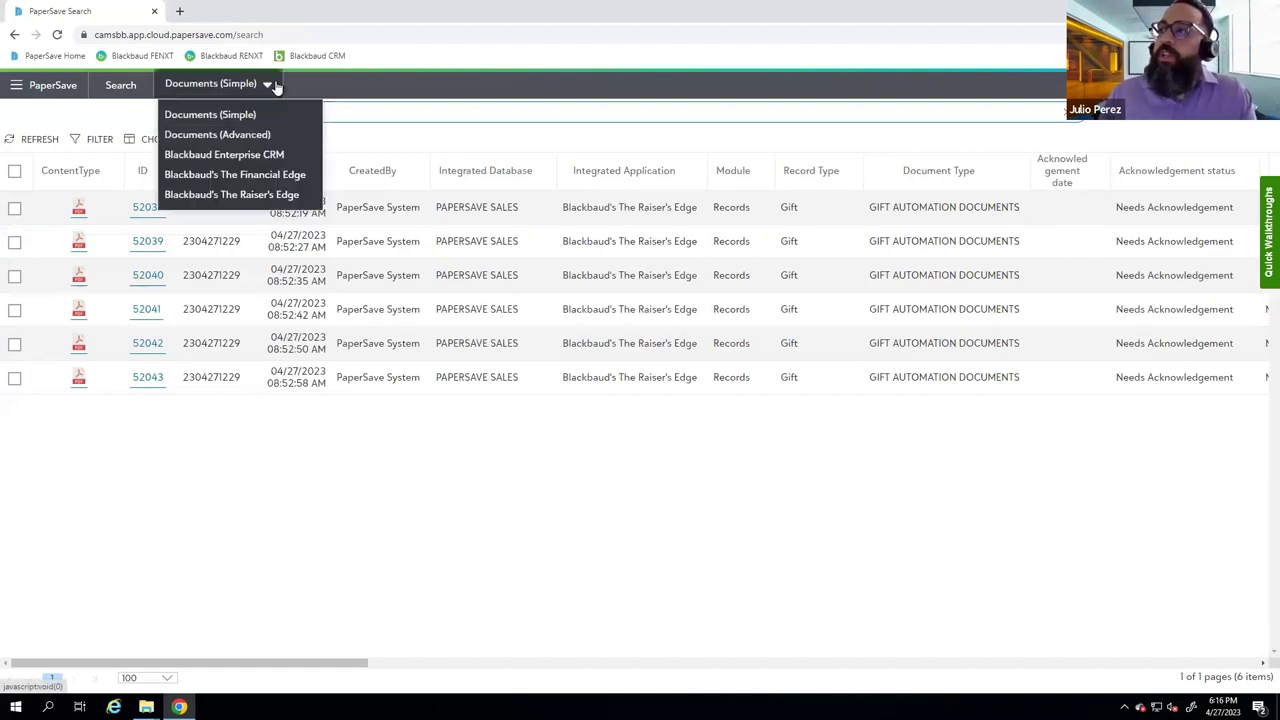
pyautogui.click(232, 135)
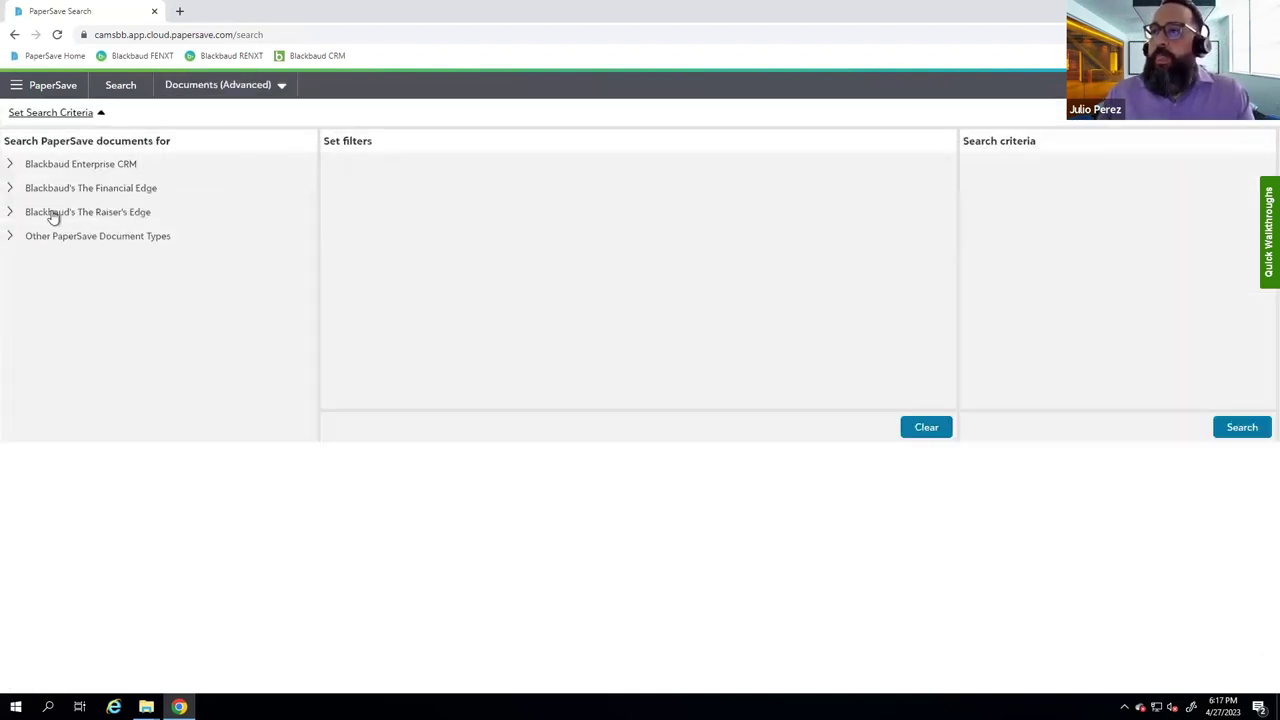
pyautogui.click(9, 212)
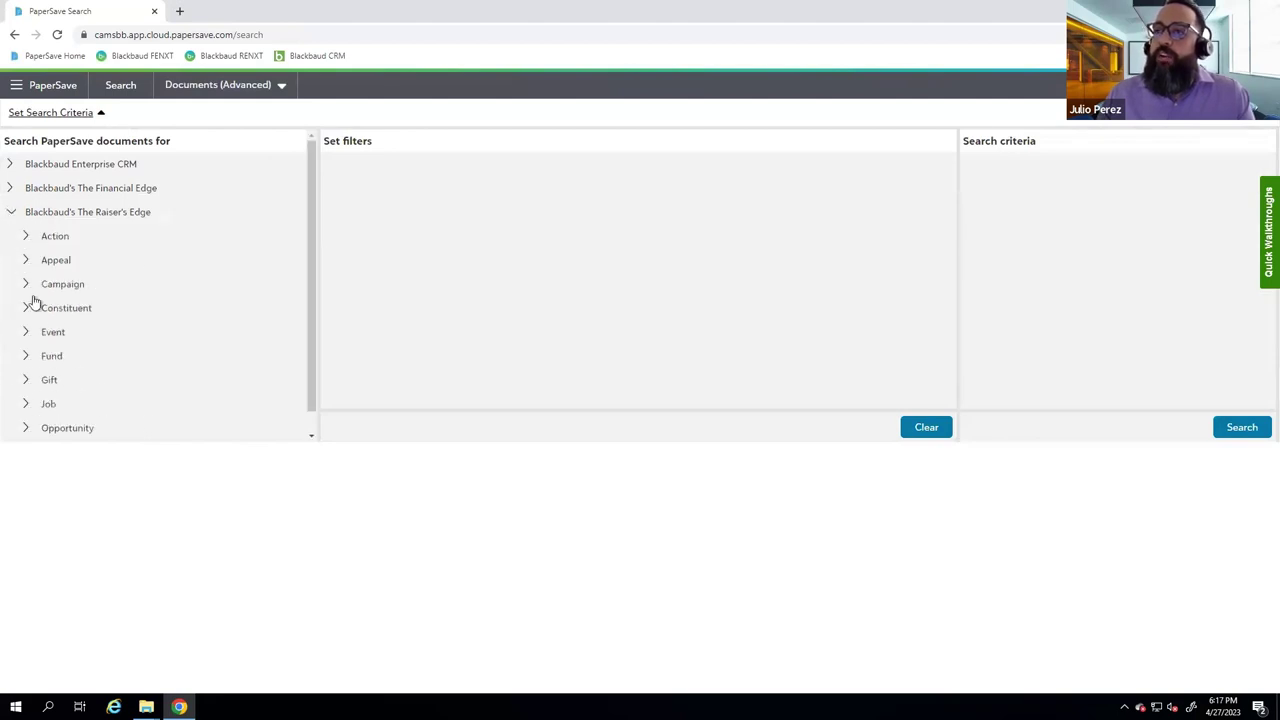
pyautogui.click(25, 380)
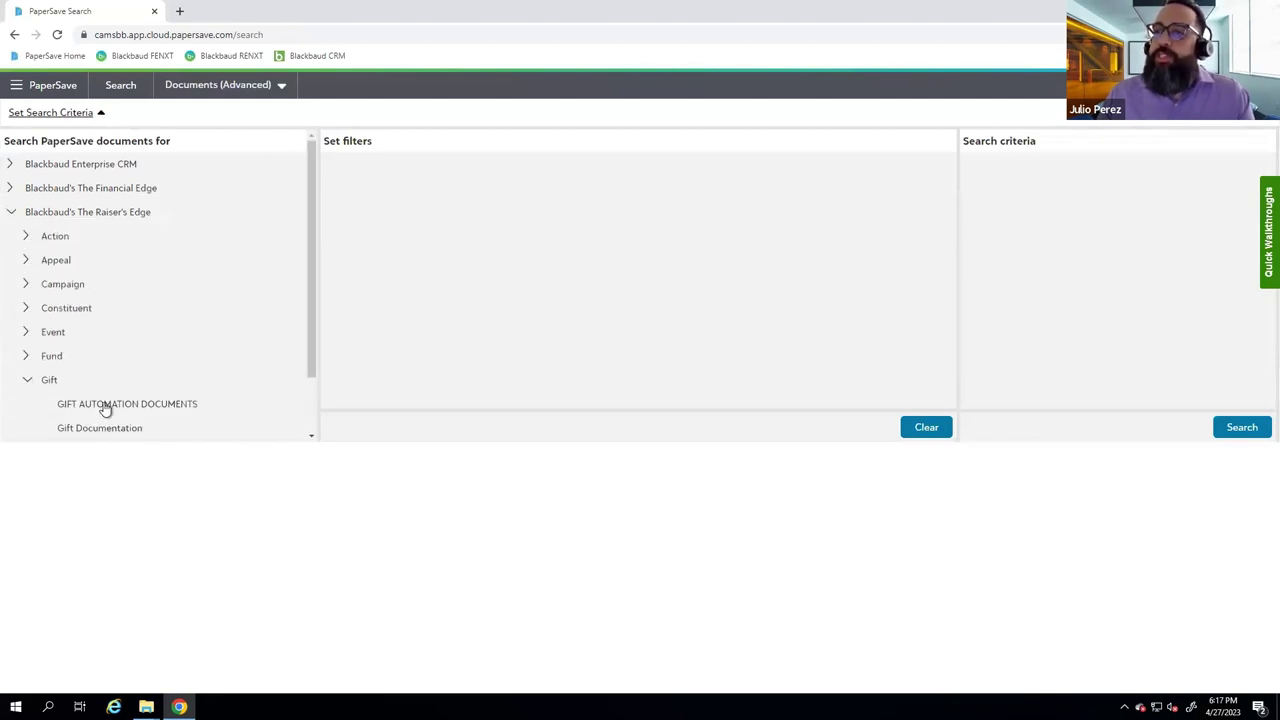
pyautogui.click(106, 406)
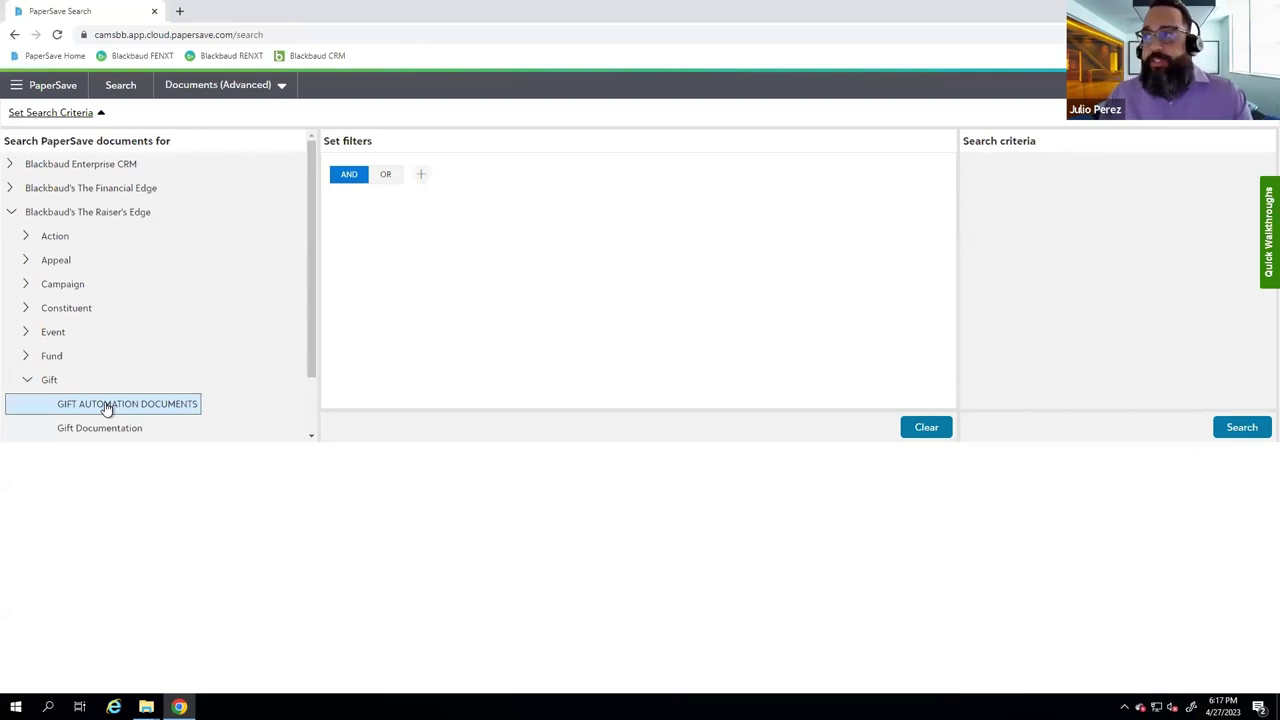
# Add a filter condition for Constituent equals NextGen Data Systems, looking up the constituent by name.
pyautogui.click(421, 174)
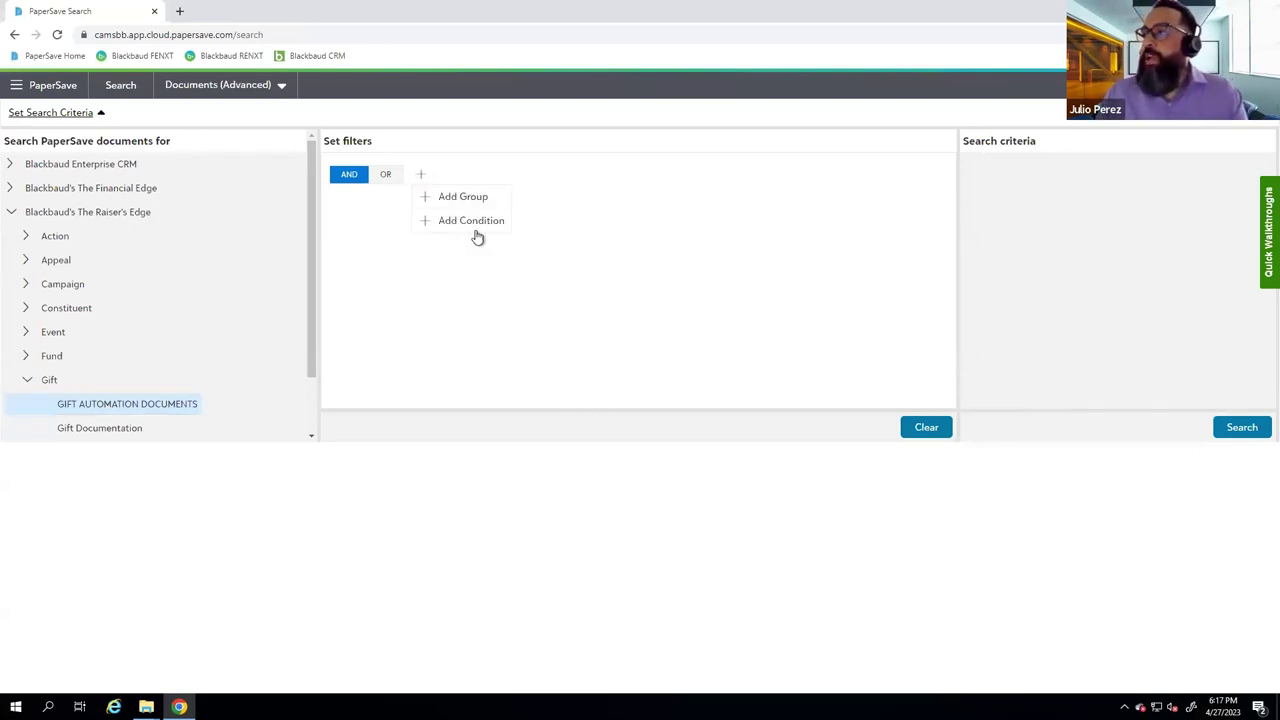
pyautogui.click(471, 226)
pyautogui.click(469, 214)
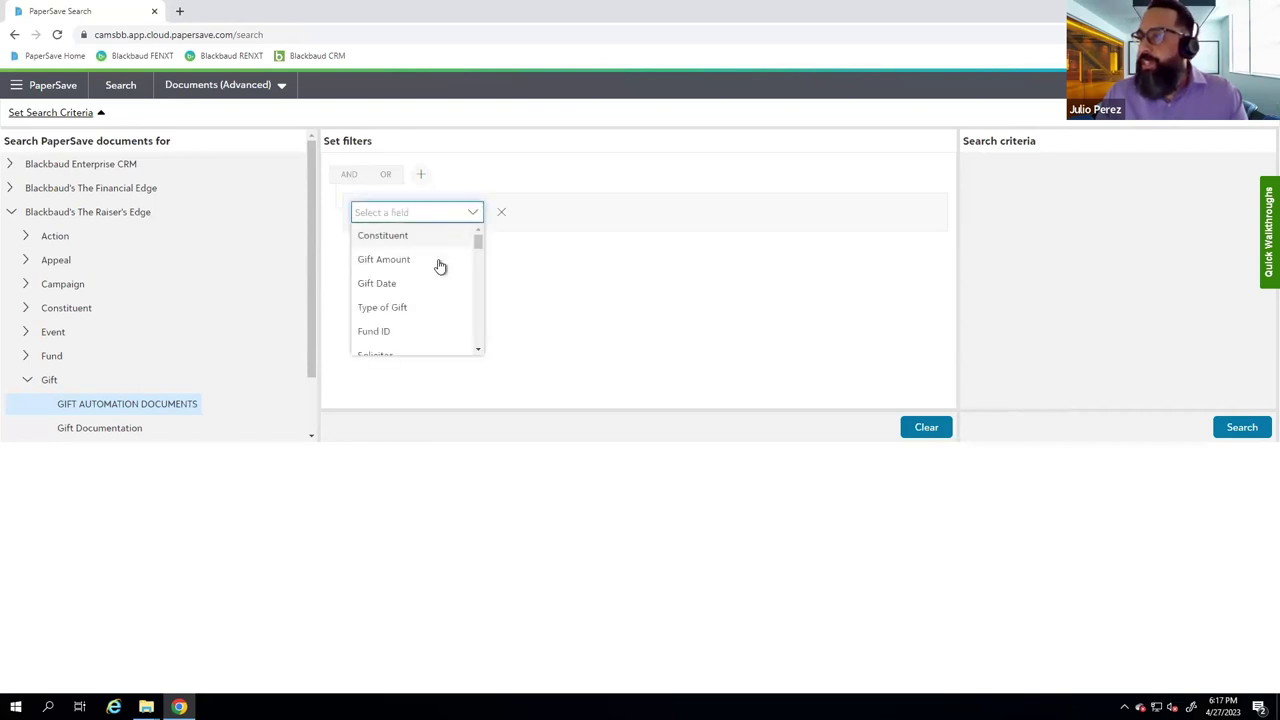
pyautogui.click(378, 240)
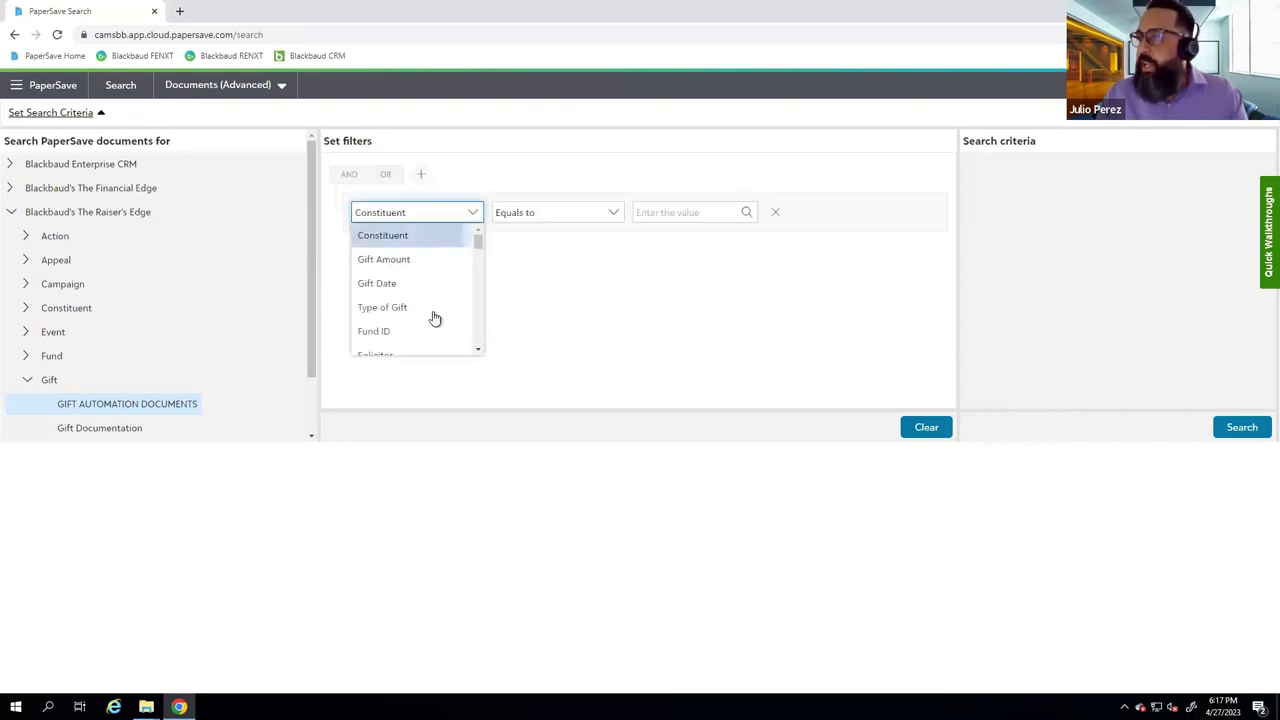
pyautogui.click(748, 212)
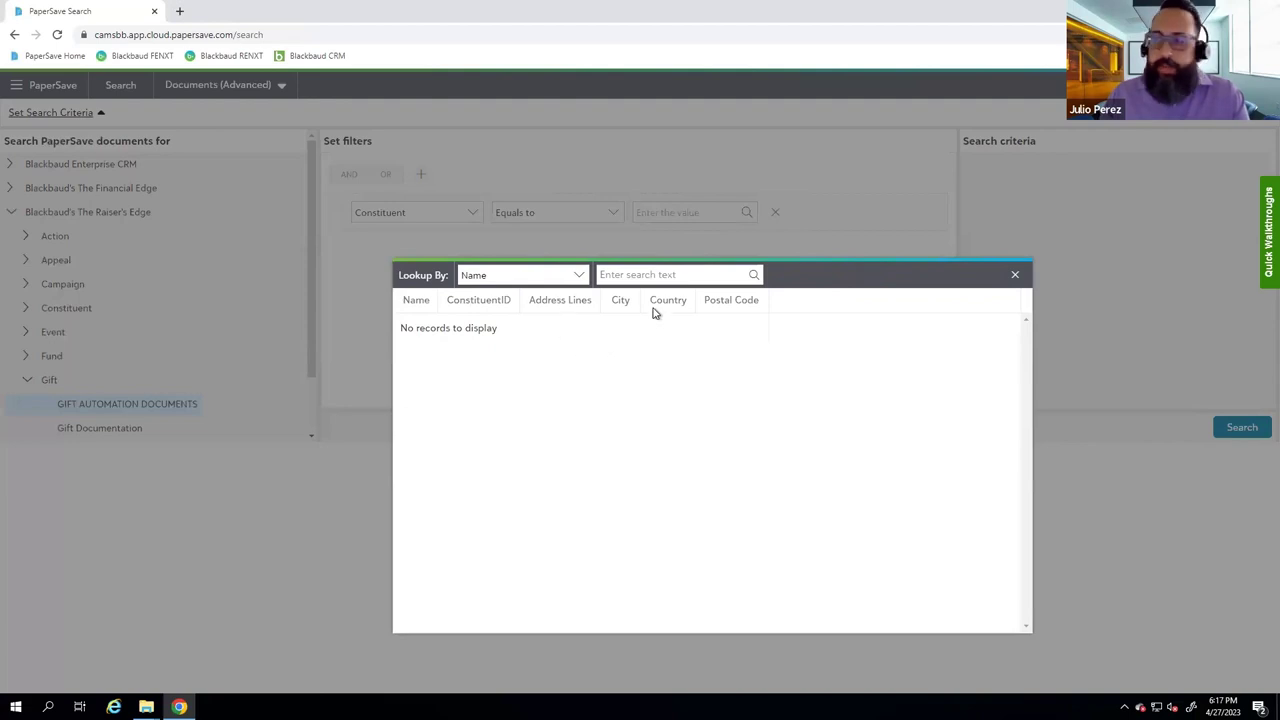
pyautogui.write('nEXTgEN')
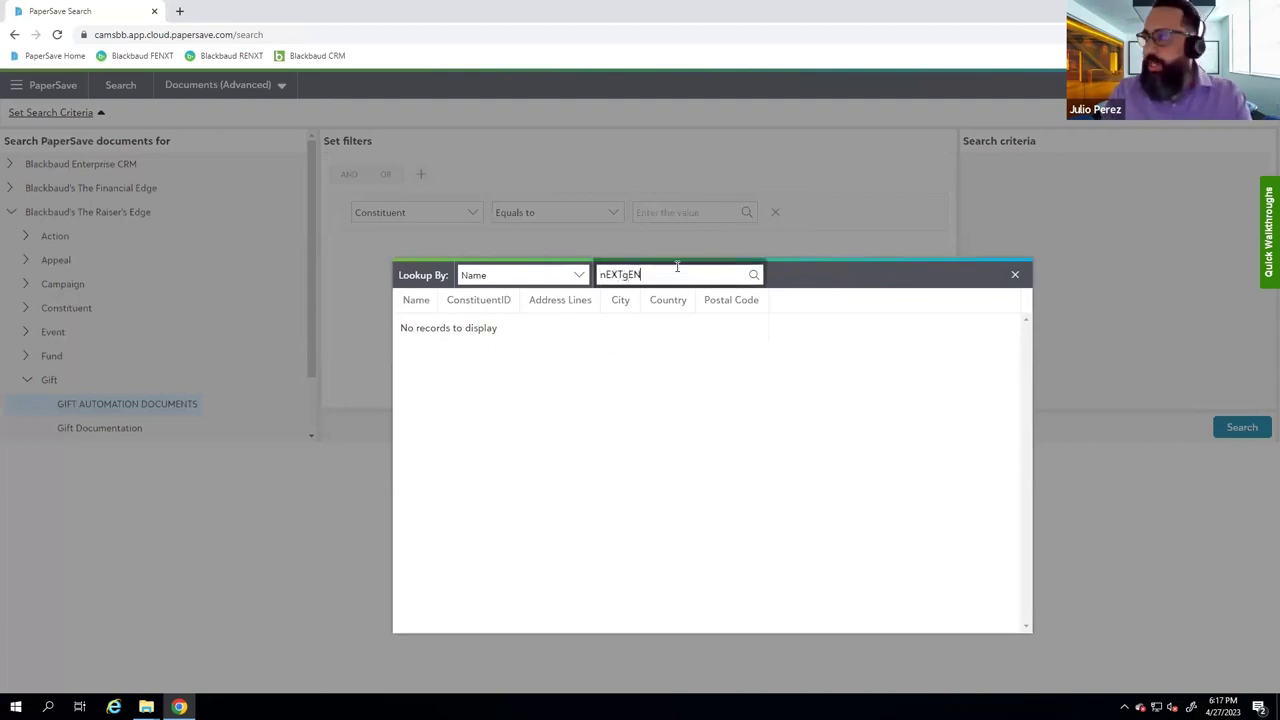
pyautogui.click(755, 274)
pyautogui.doubleClick(517, 335)
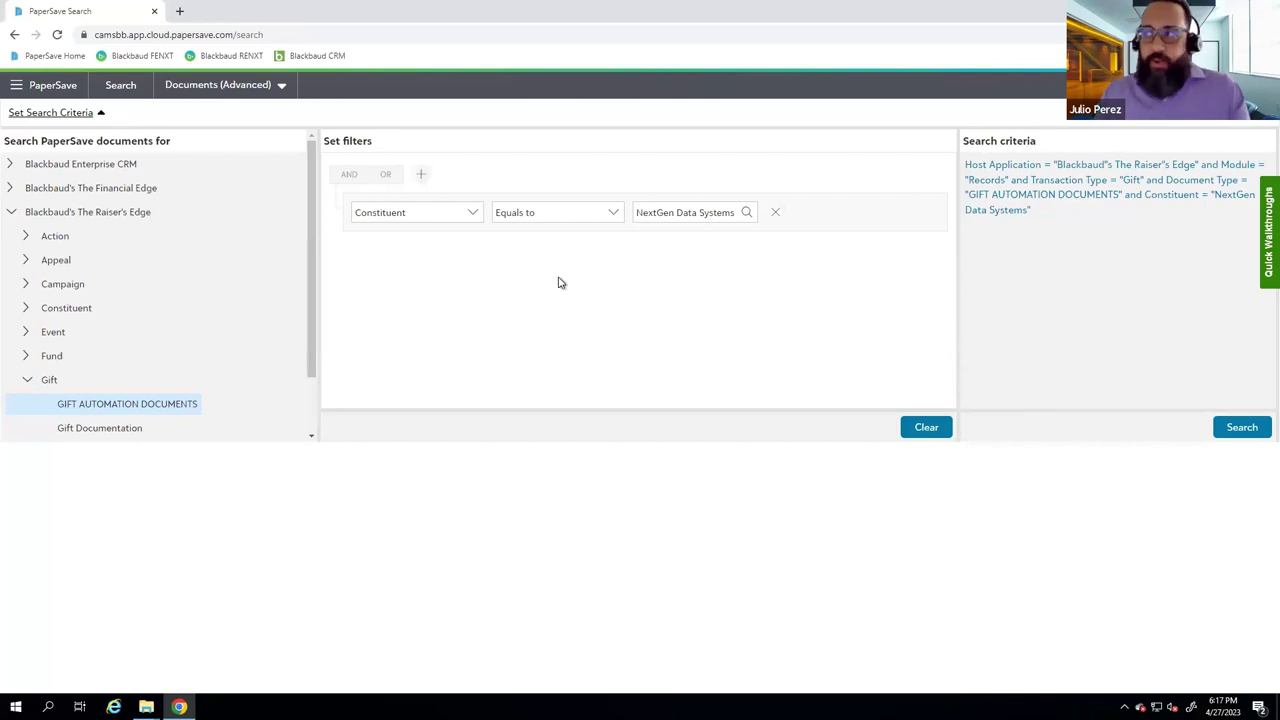
# Add a second filter condition for Gift Date less than 4/27/2020.
pyautogui.click(420, 174)
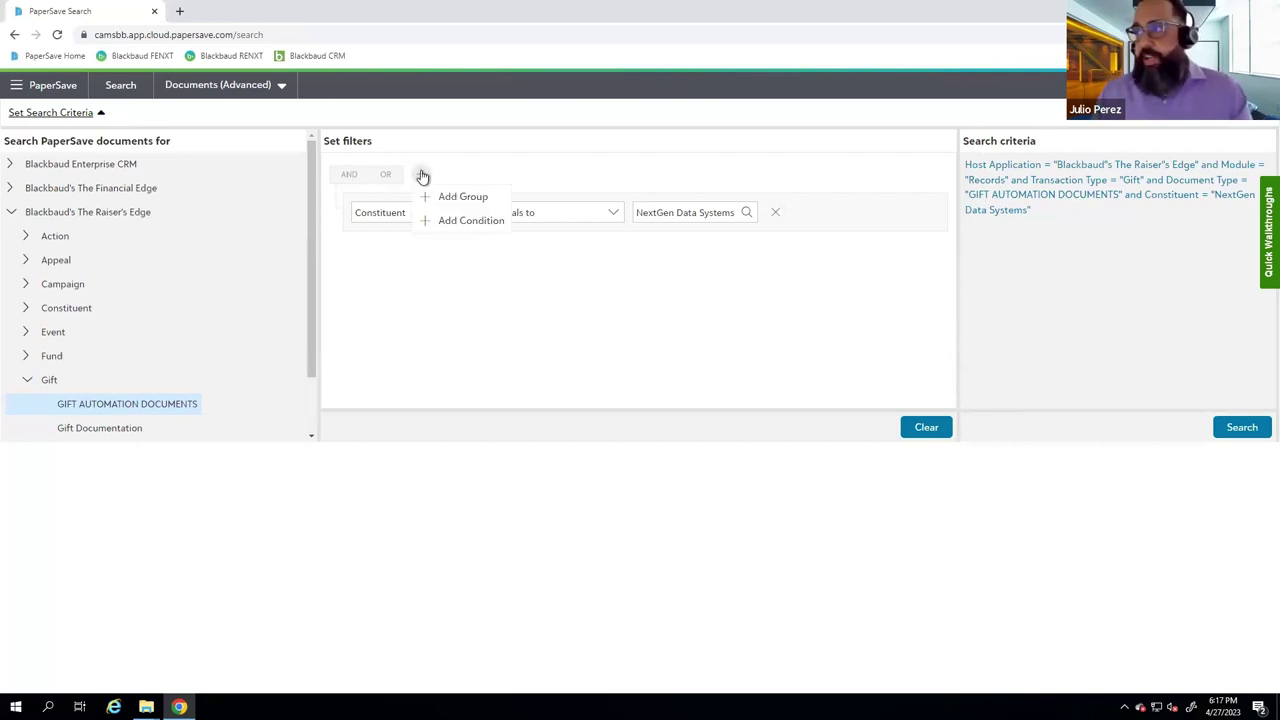
pyautogui.click(474, 220)
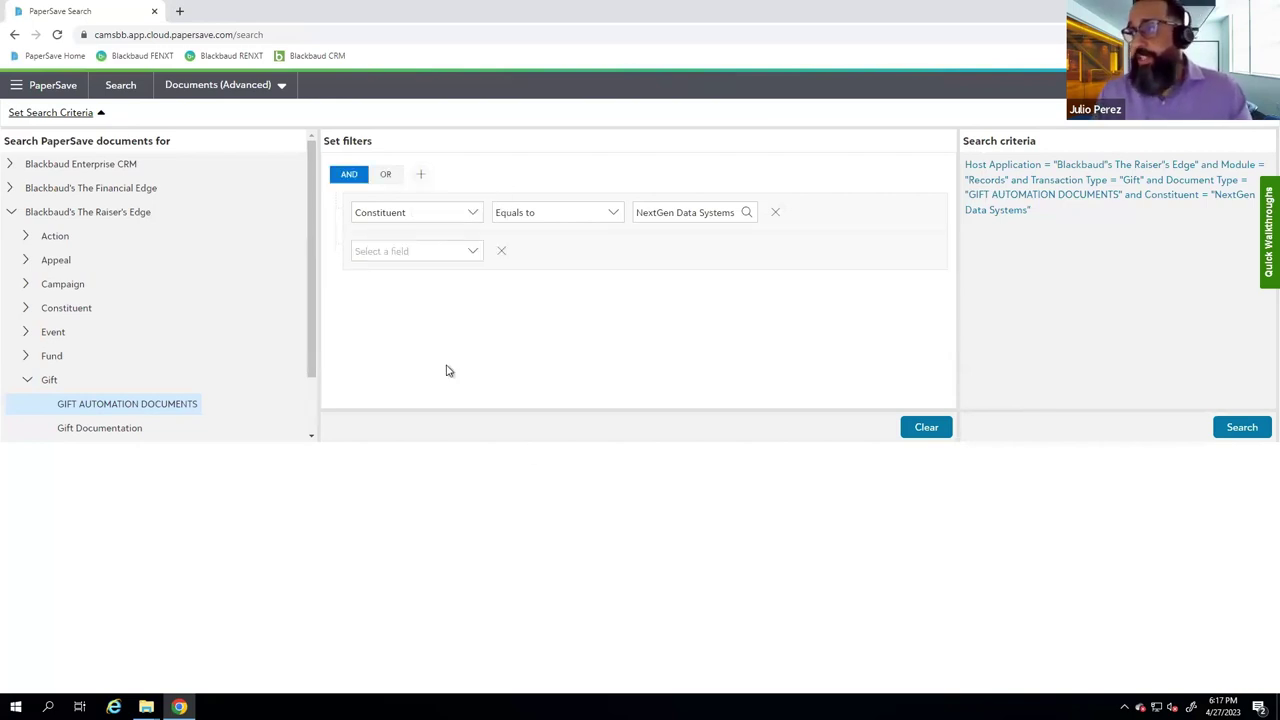
pyautogui.click(474, 254)
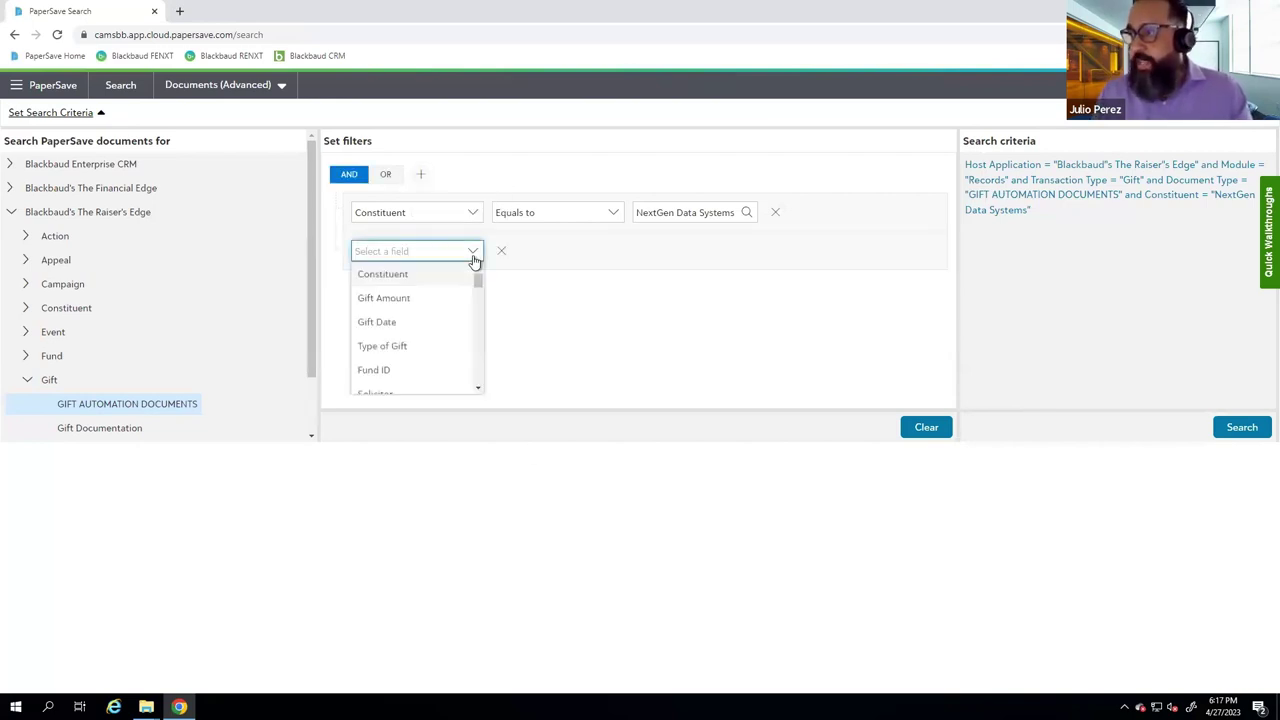
pyautogui.click(420, 325)
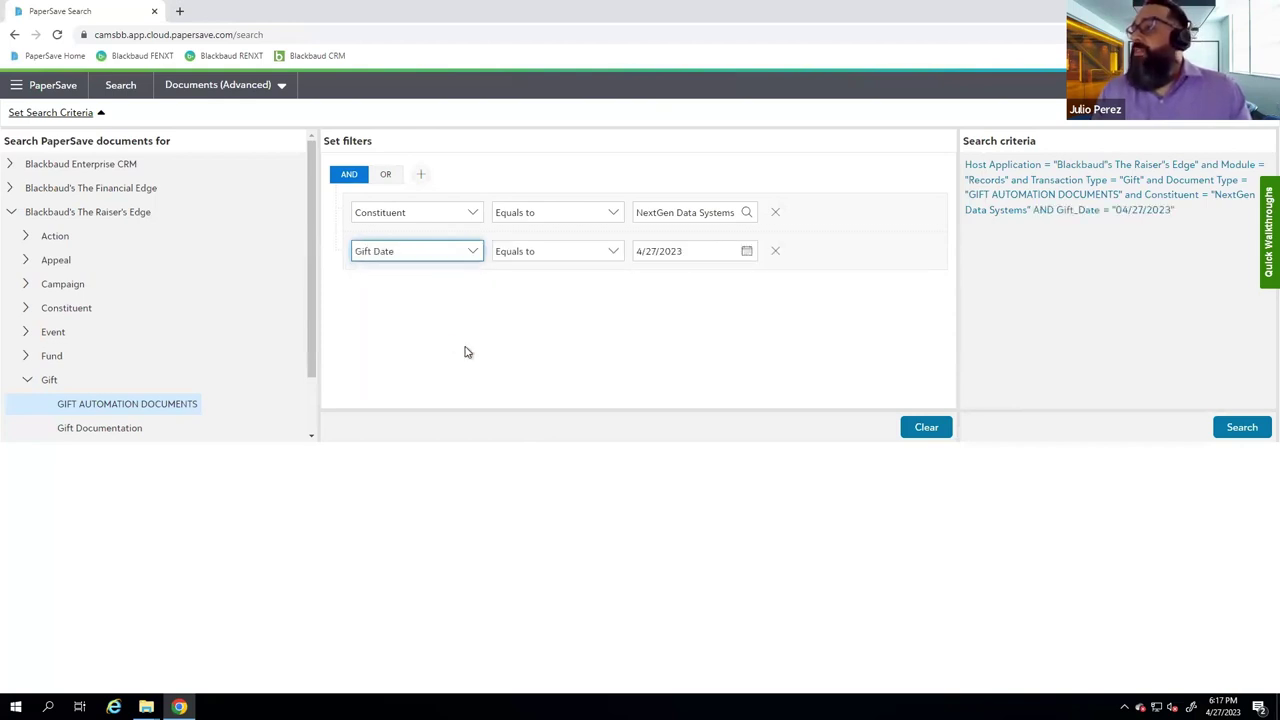
pyautogui.click(613, 258)
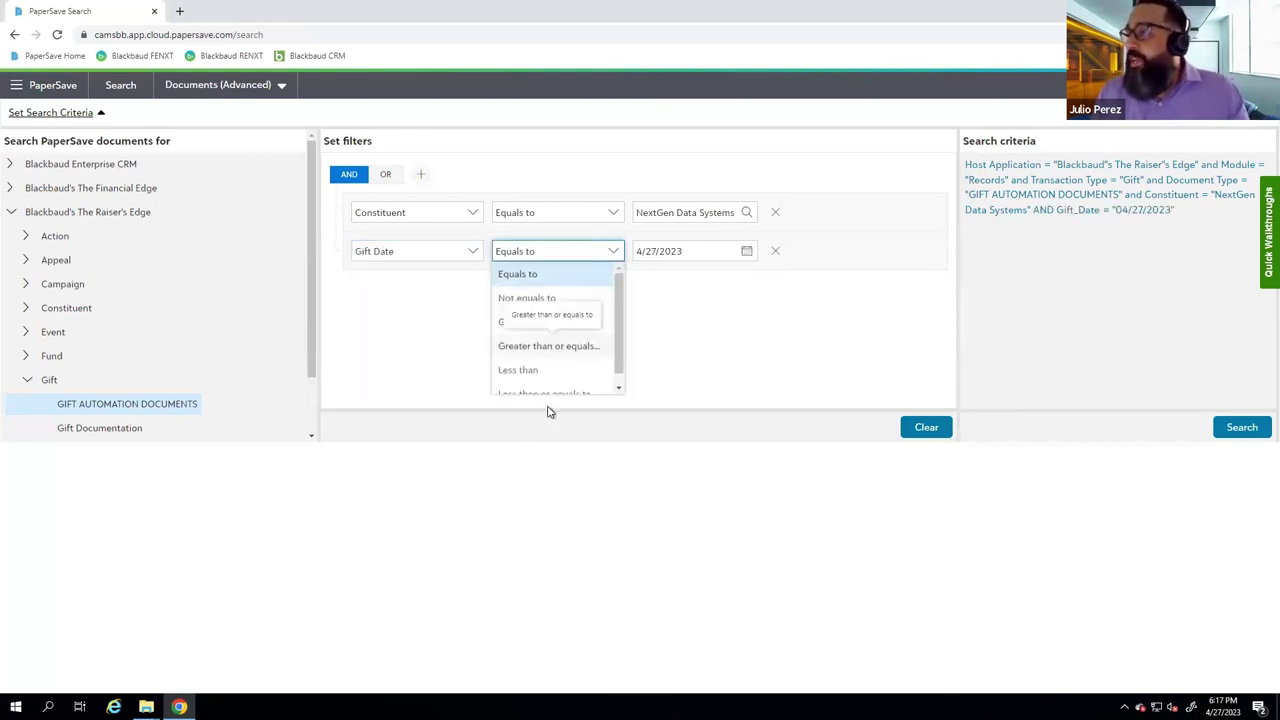
pyautogui.click(551, 372)
pyautogui.click(686, 256)
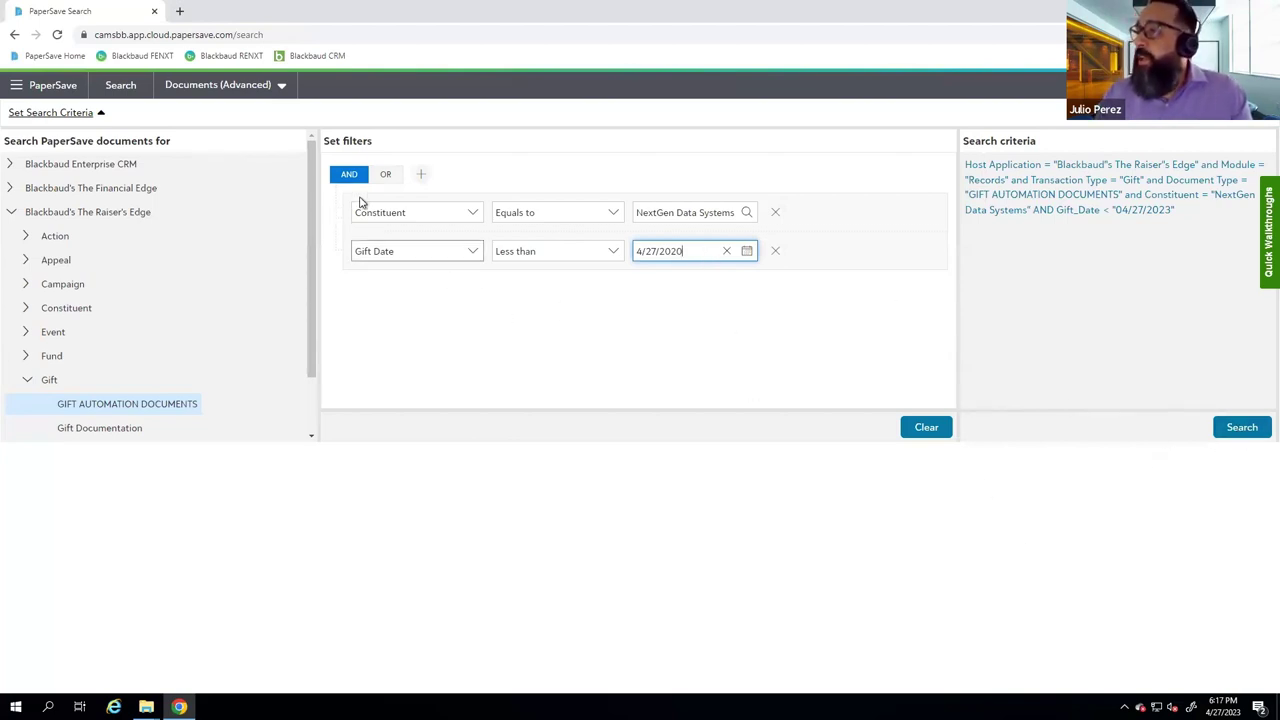
# Add a third filter condition, look through the fields it offers, and remove the empty condition.
pyautogui.click(421, 175)
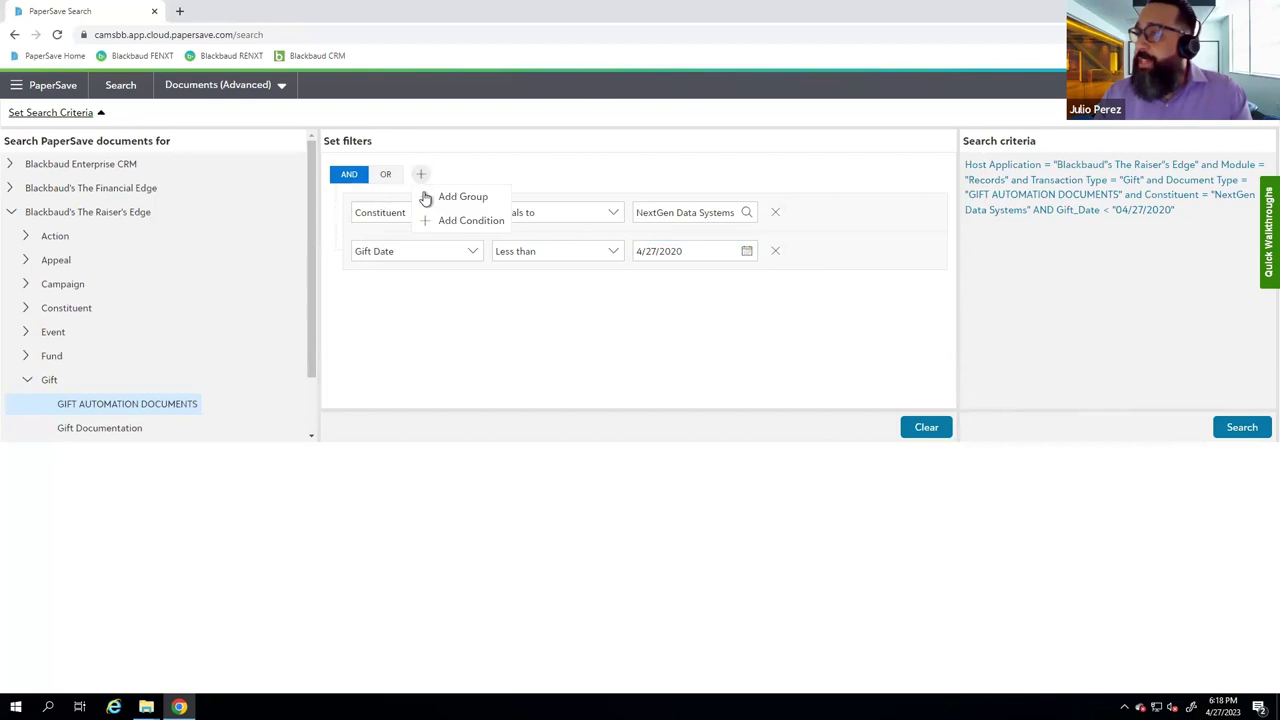
pyautogui.click(471, 222)
pyautogui.click(474, 292)
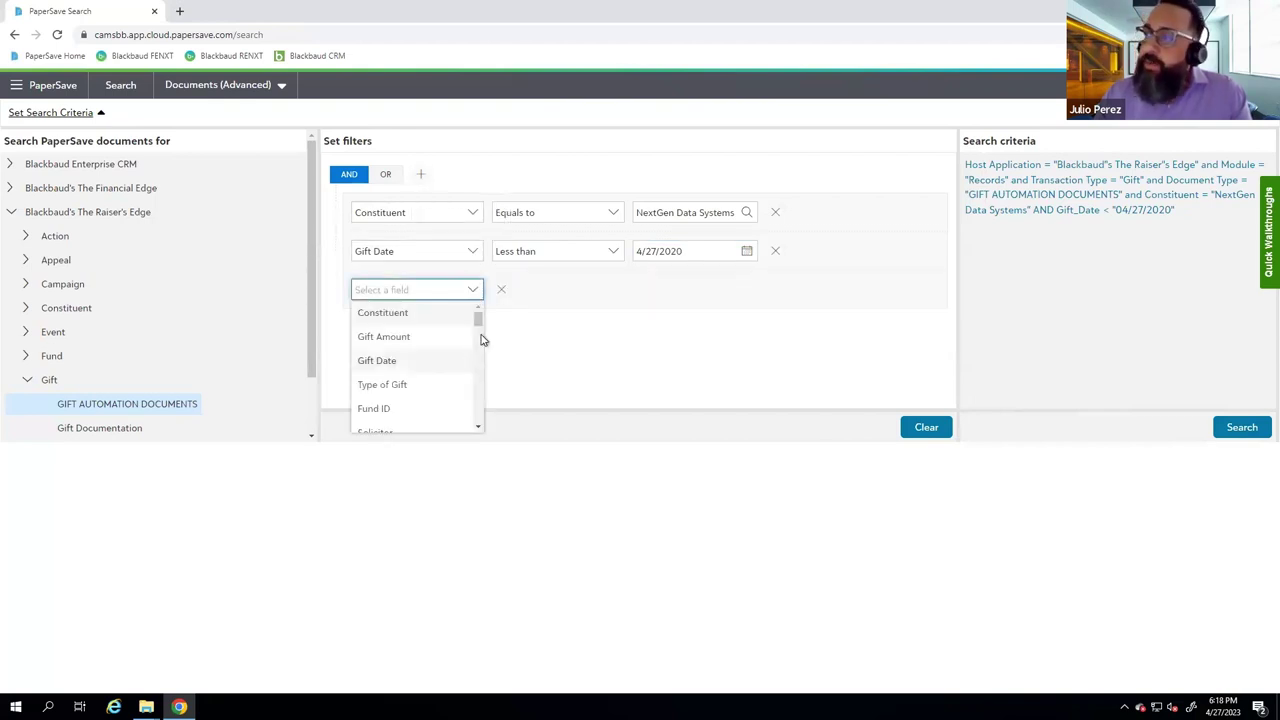
pyautogui.moveTo(477, 317); pyautogui.dragTo(457, 337)
pyautogui.scroll(3, 390, 370)
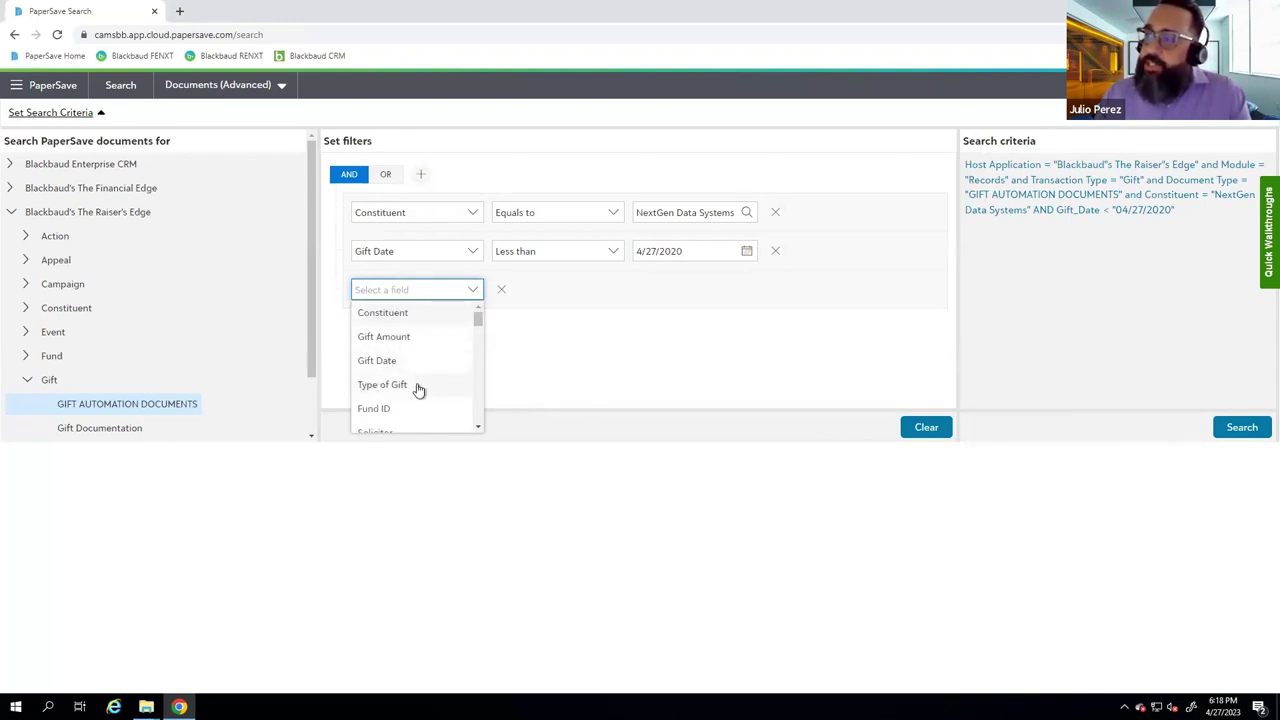
pyautogui.scroll(-3, 410, 392)
pyautogui.scroll(-3, 404, 392)
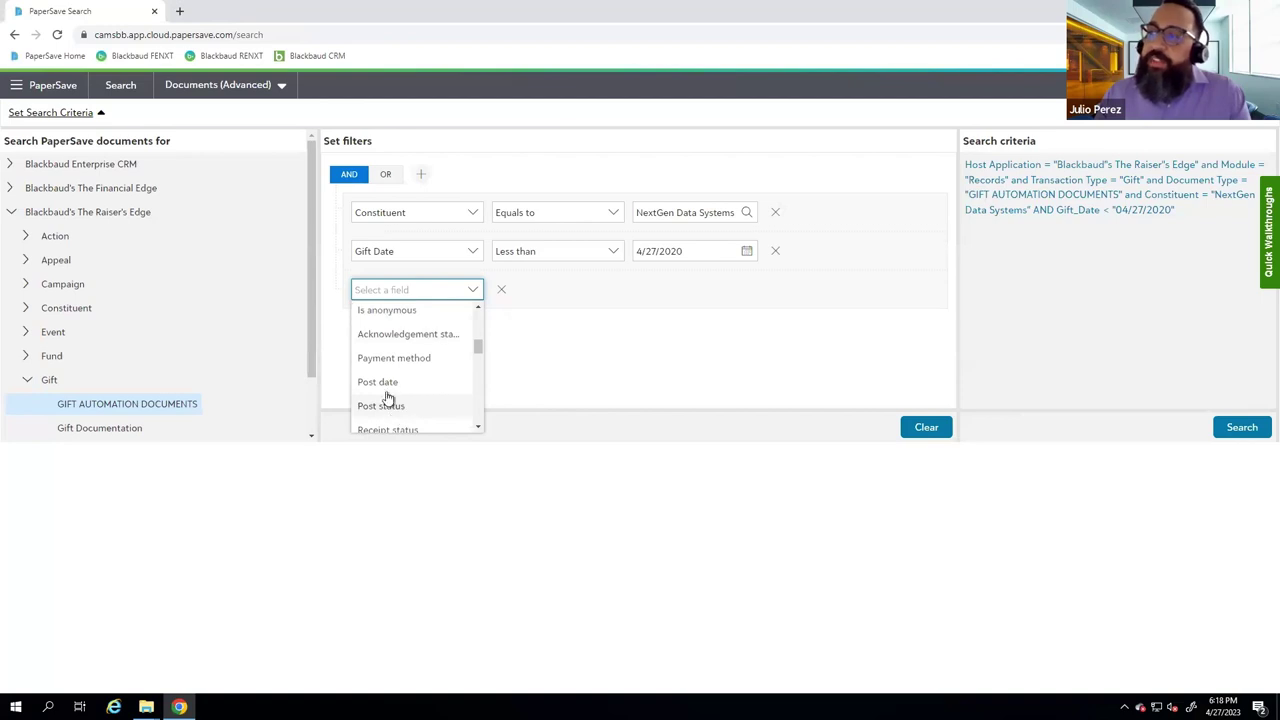
pyautogui.scroll(-3, 390, 390)
pyautogui.scroll(-3, 411, 425)
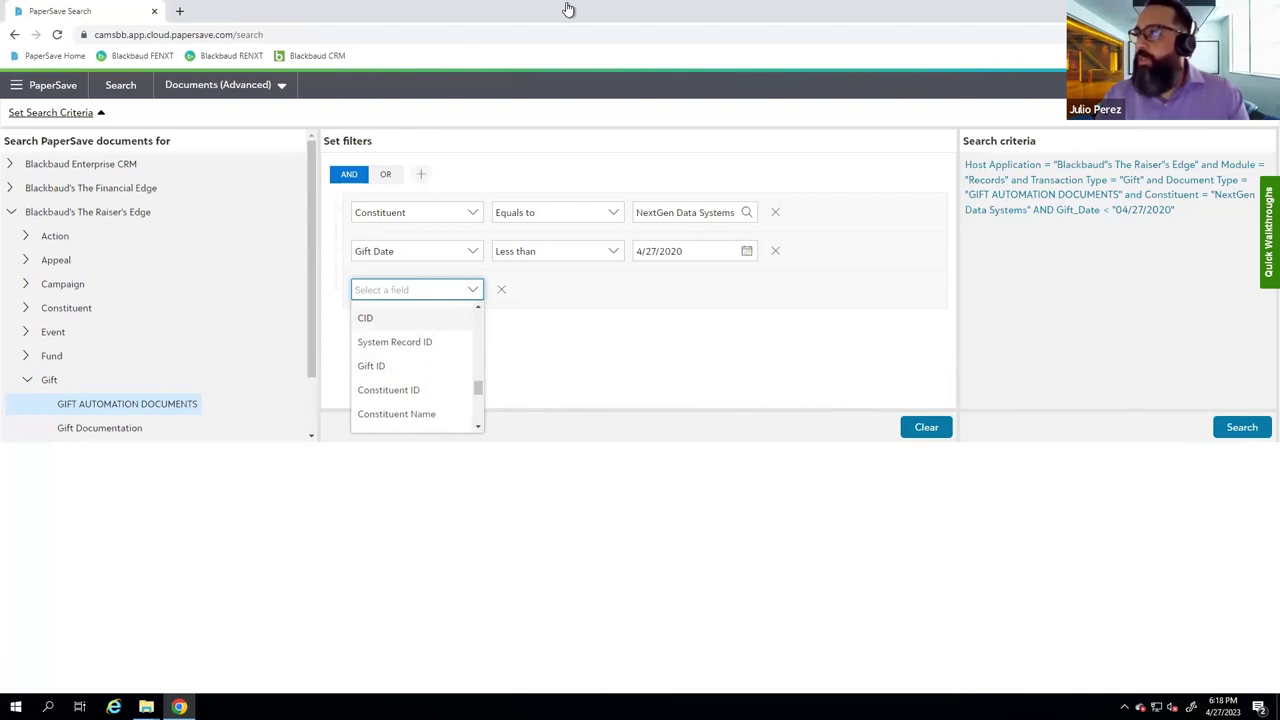
pyautogui.moveTo(733, 7)
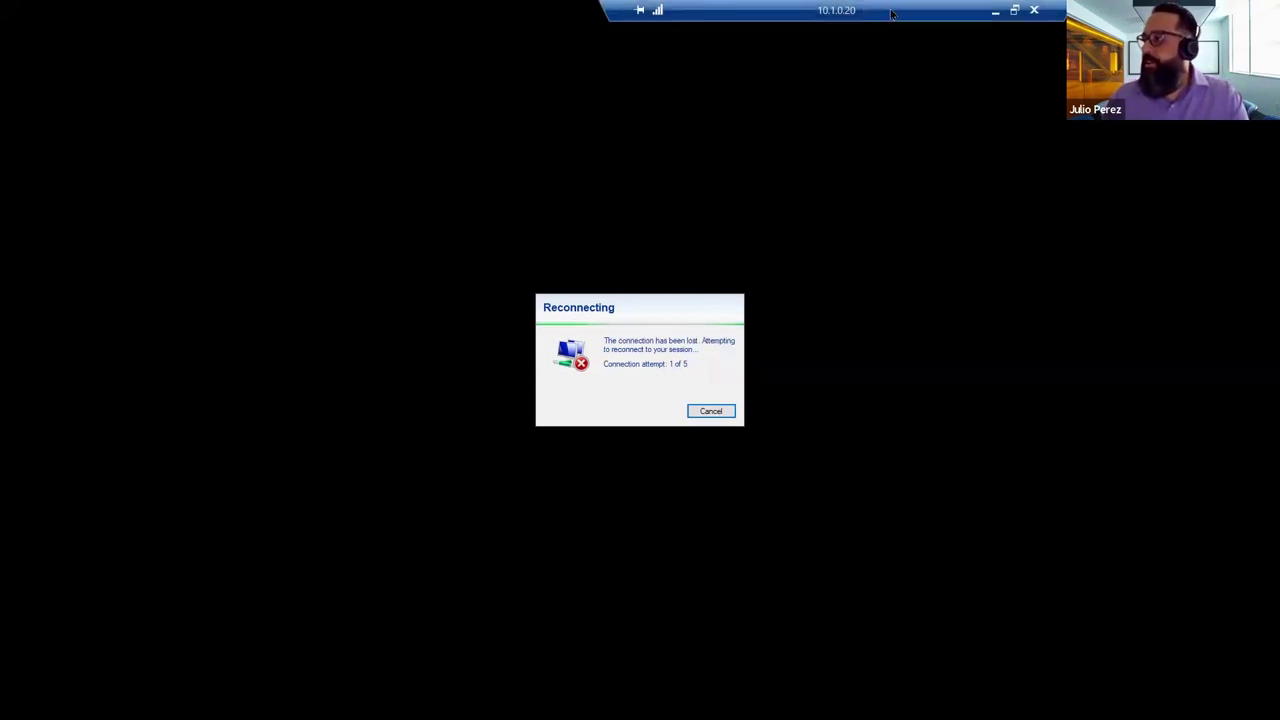
pyautogui.moveTo(892, 13); pyautogui.dragTo(824, 10)
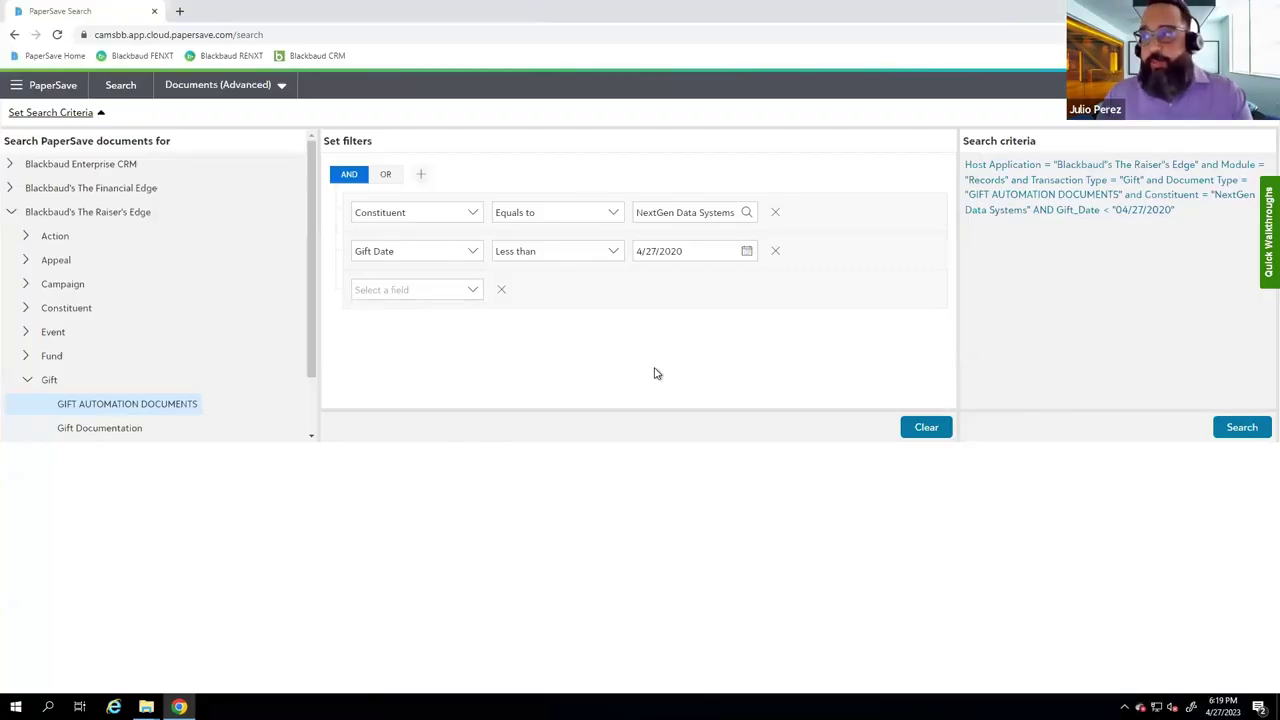
pyautogui.click(502, 290)
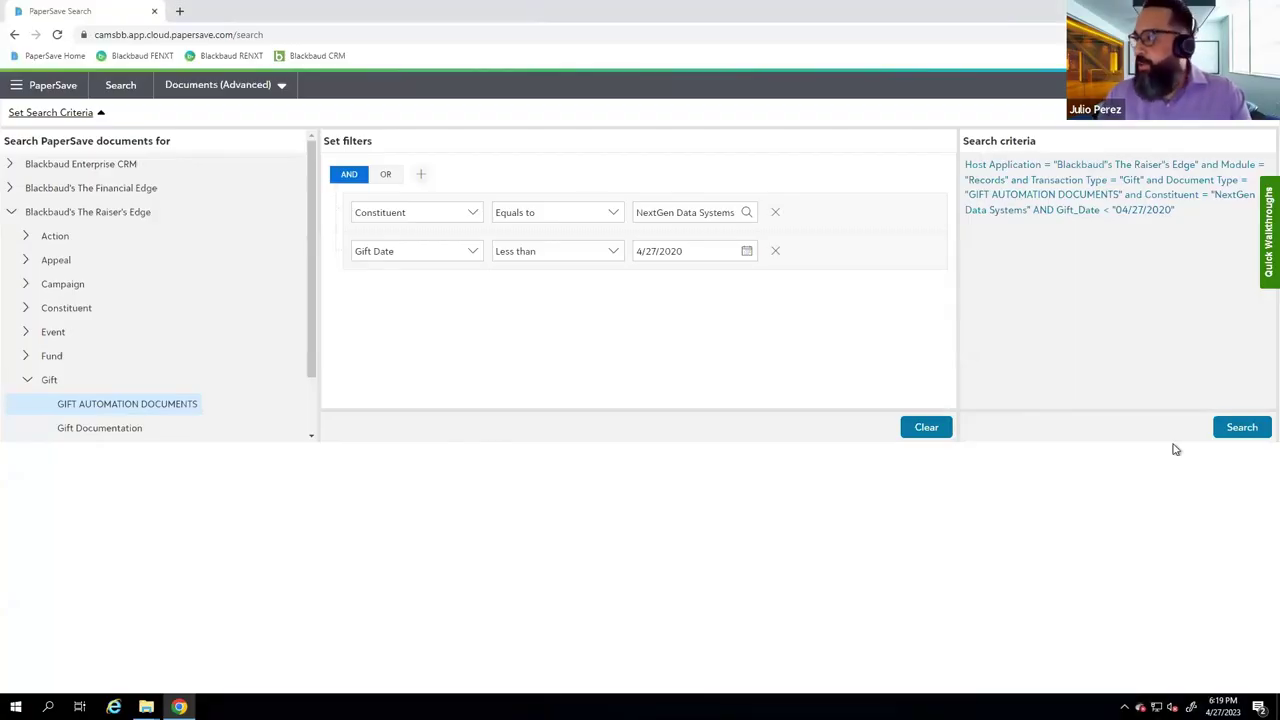
# Run the advanced search with the constituent and gift date filters and select every document in the results.
pyautogui.click(1252, 430)
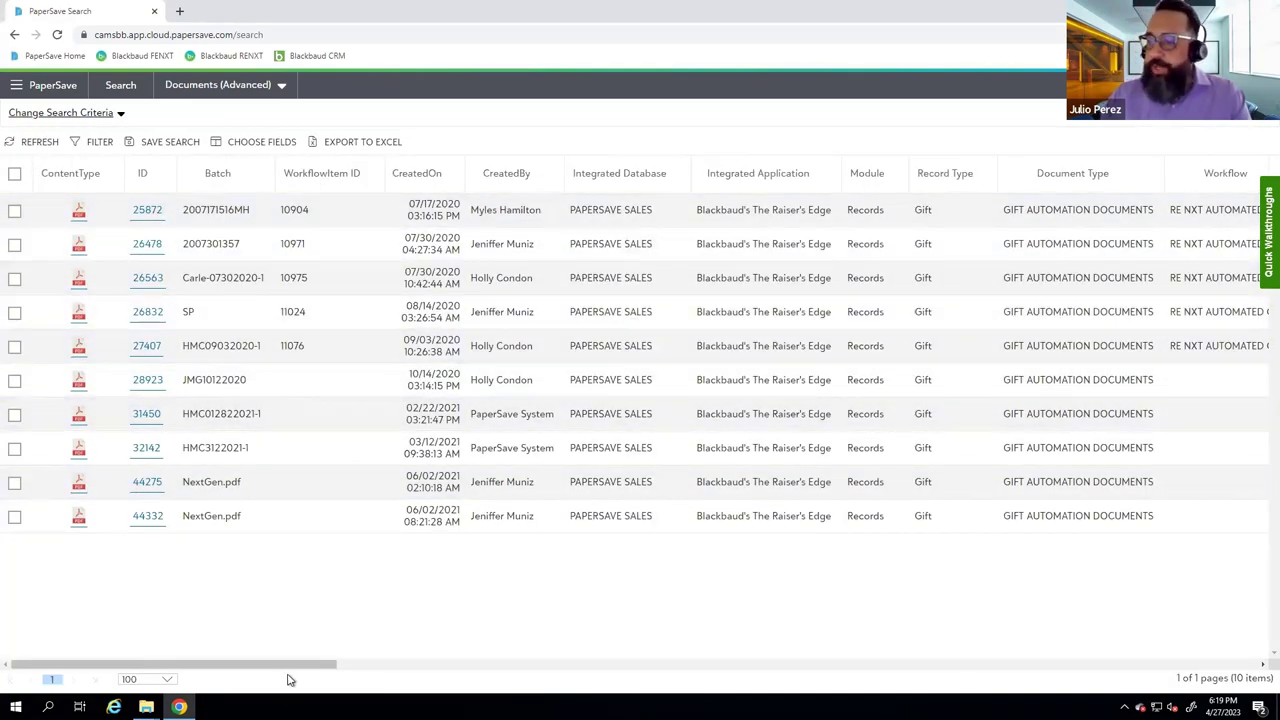
pyautogui.click(15, 175)
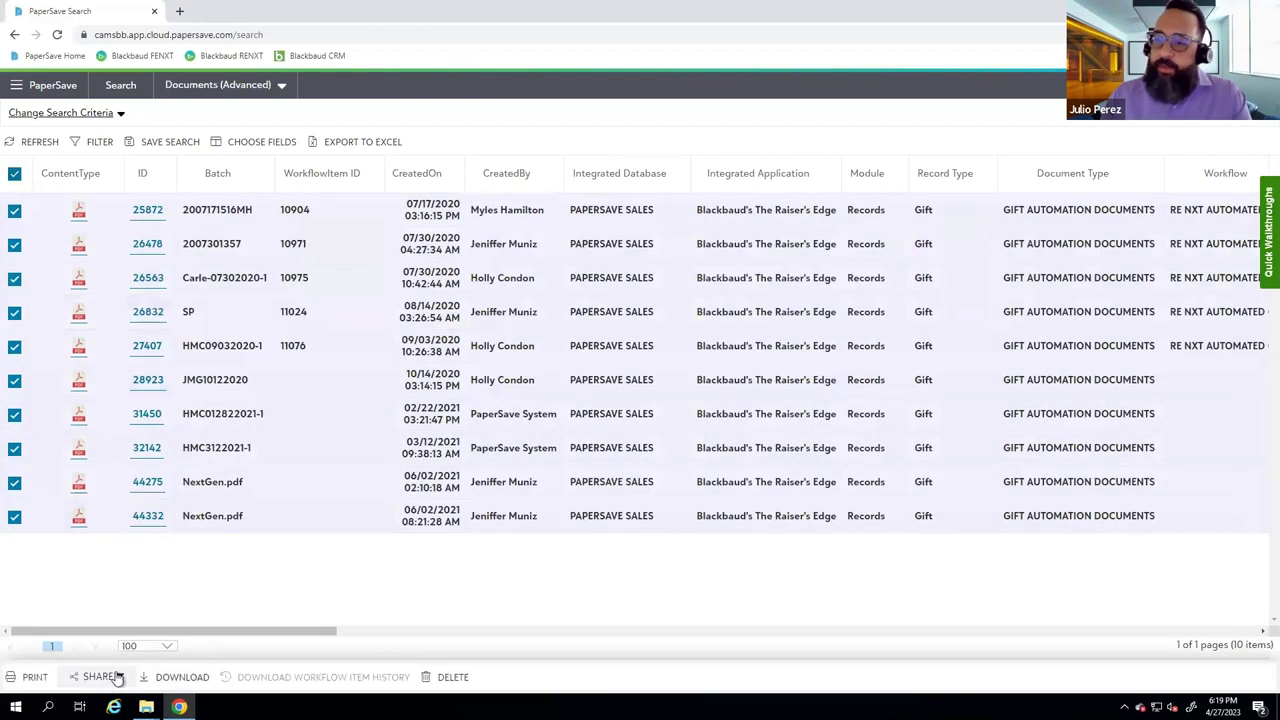
# Look at the sharing options for the selected documents and examine the gift and check columns of the results.
pyautogui.click(120, 677)
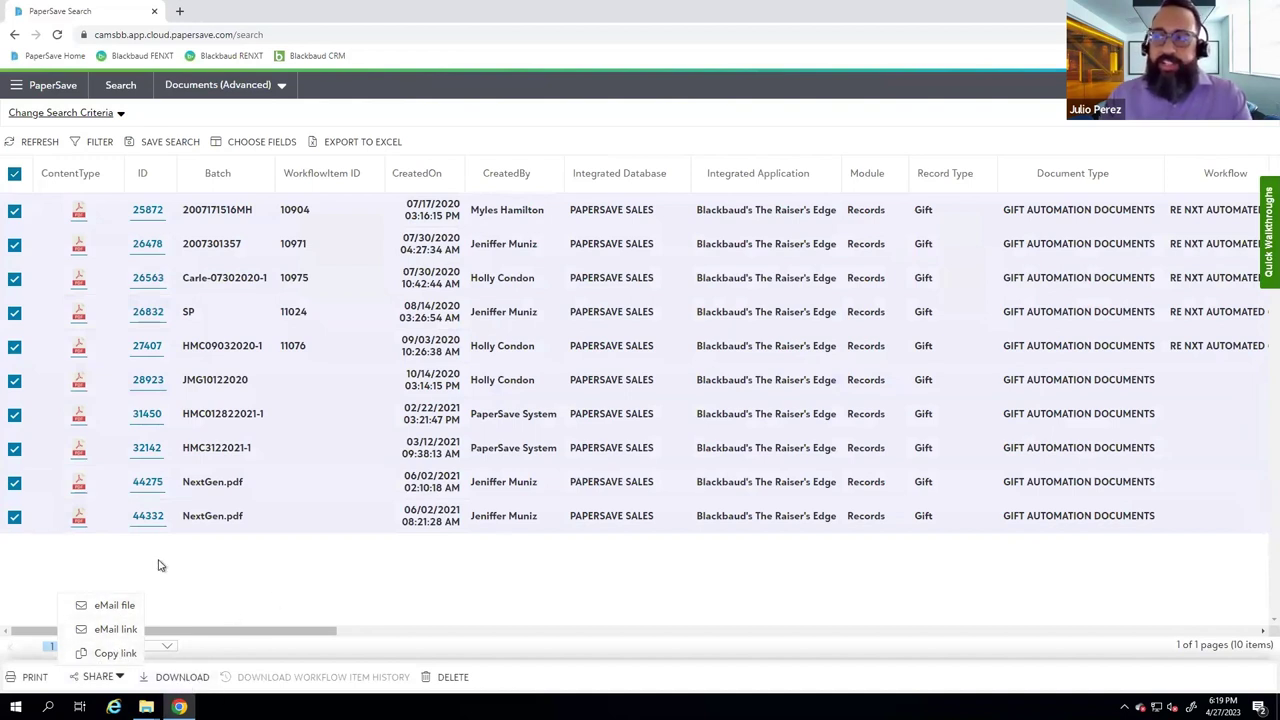
pyautogui.click(518, 622)
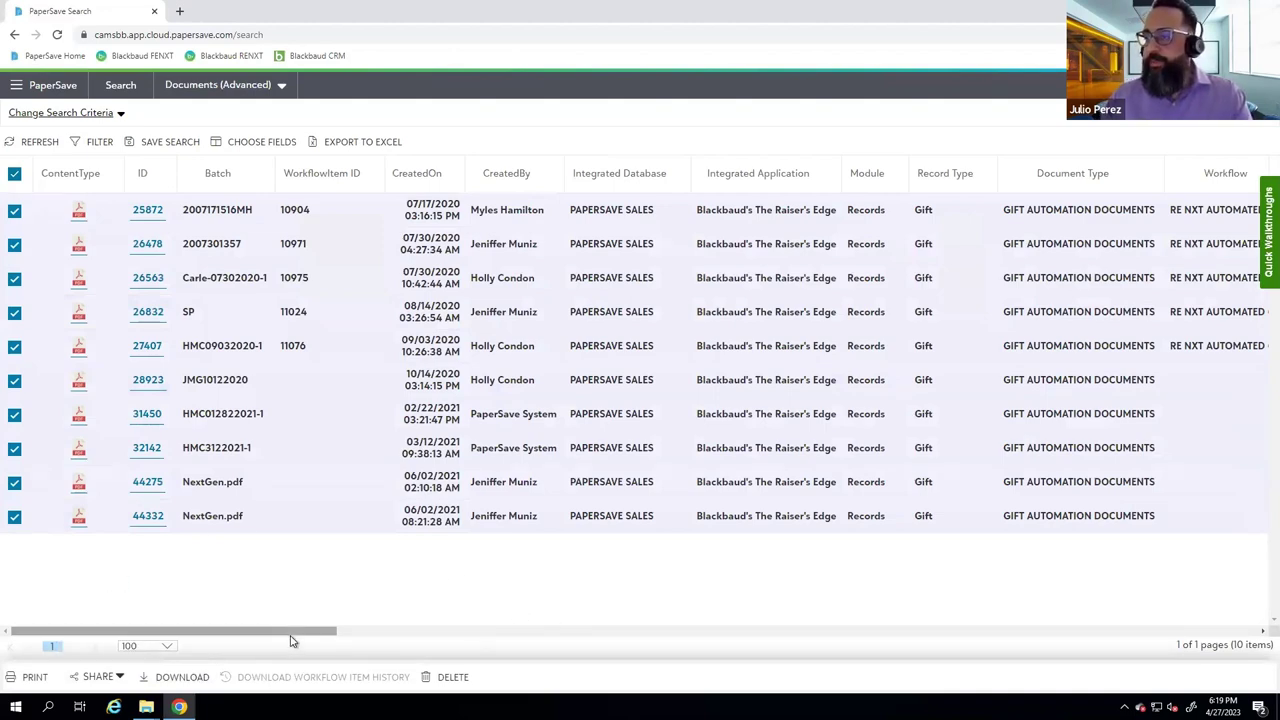
pyautogui.moveTo(289, 632); pyautogui.dragTo(640, 651)
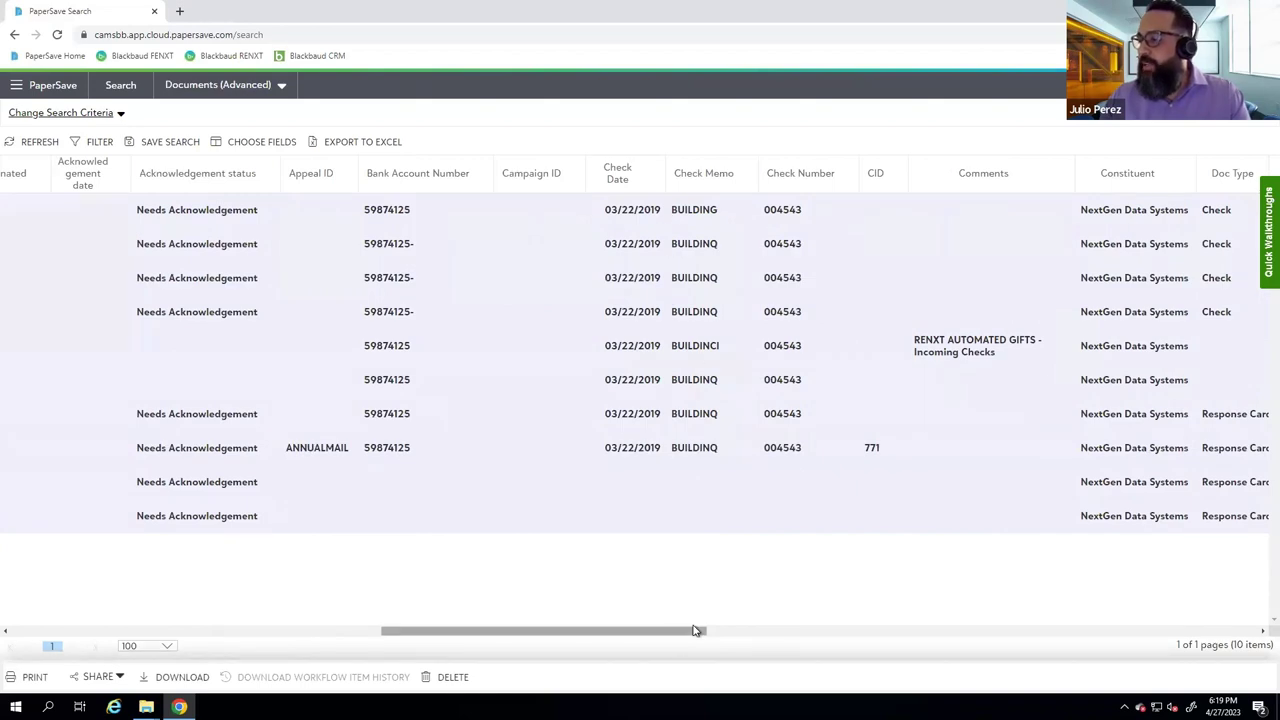
pyautogui.moveTo(490, 634); pyautogui.dragTo(37, 608)
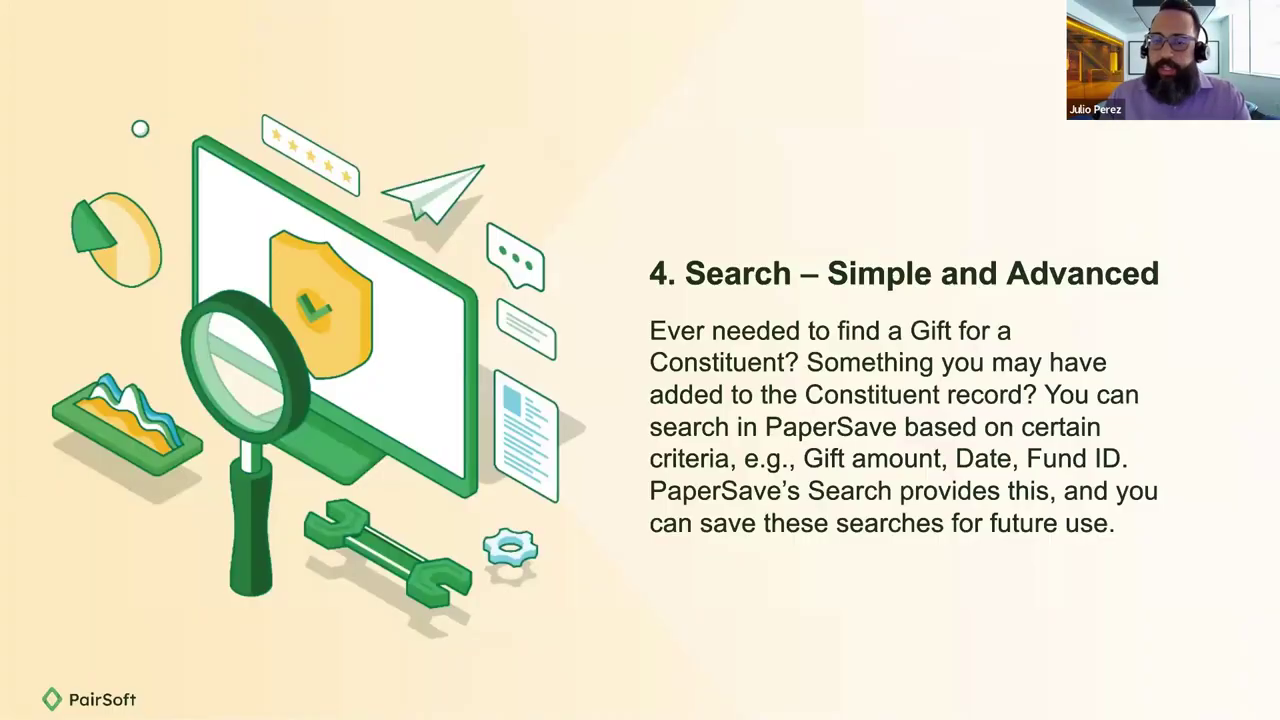
pyautogui.hotkey('alt', 'Tab')
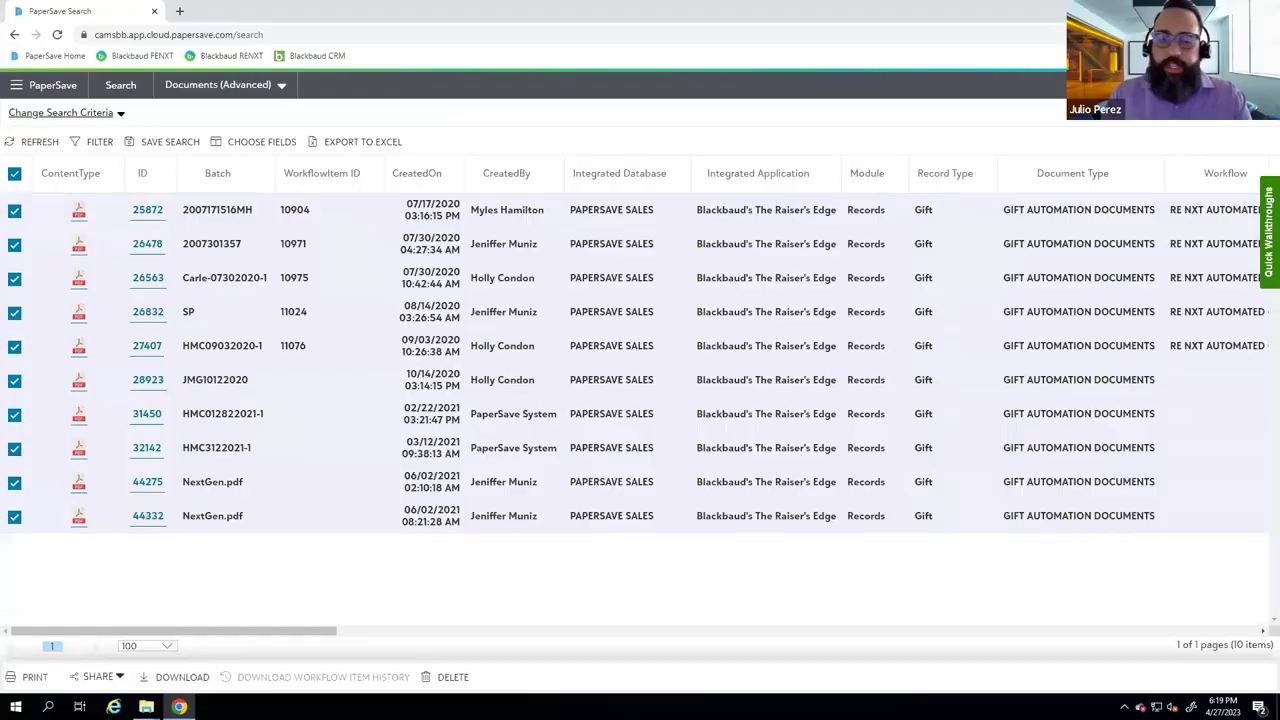
pyautogui.hotkey('alt', 'Tab')
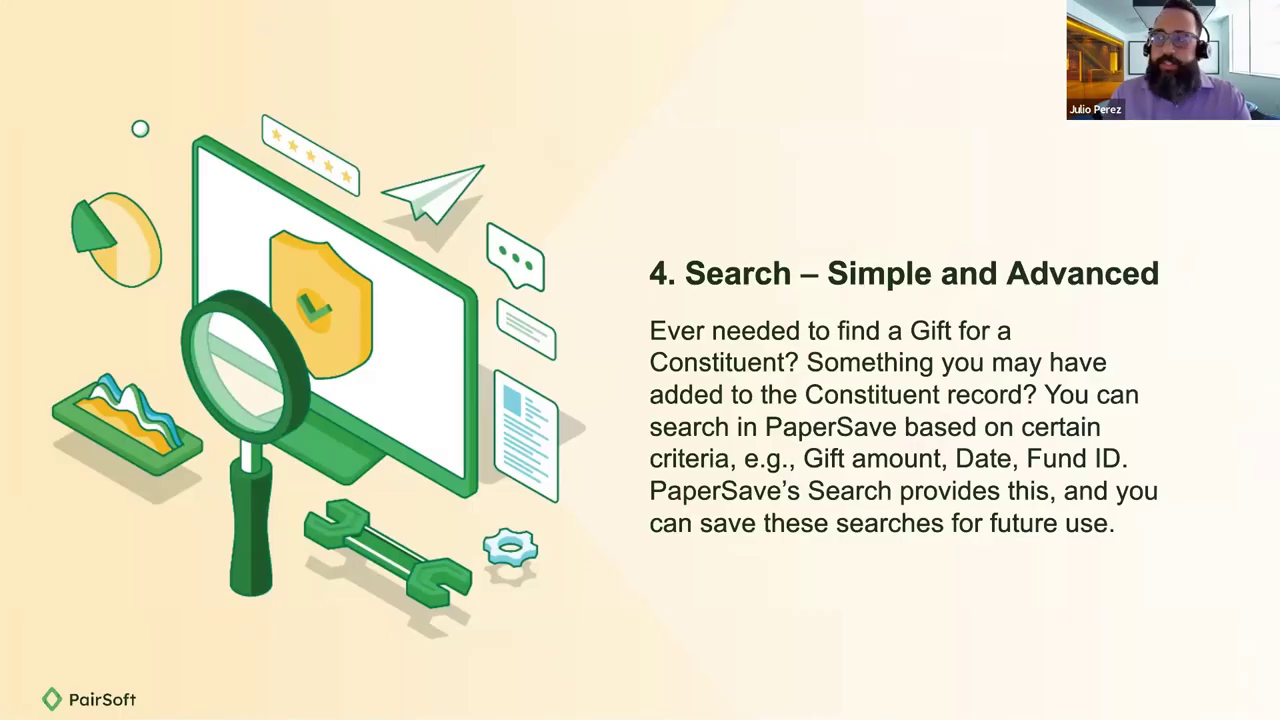
pyautogui.press('Right')
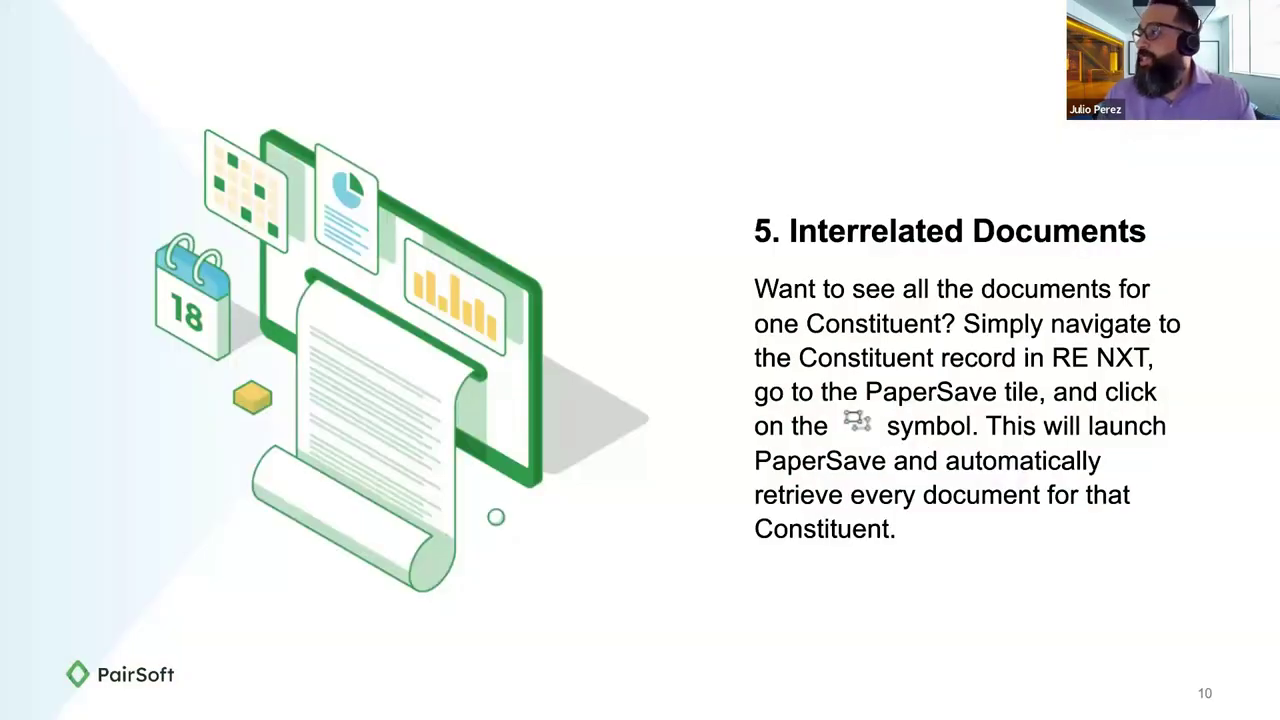